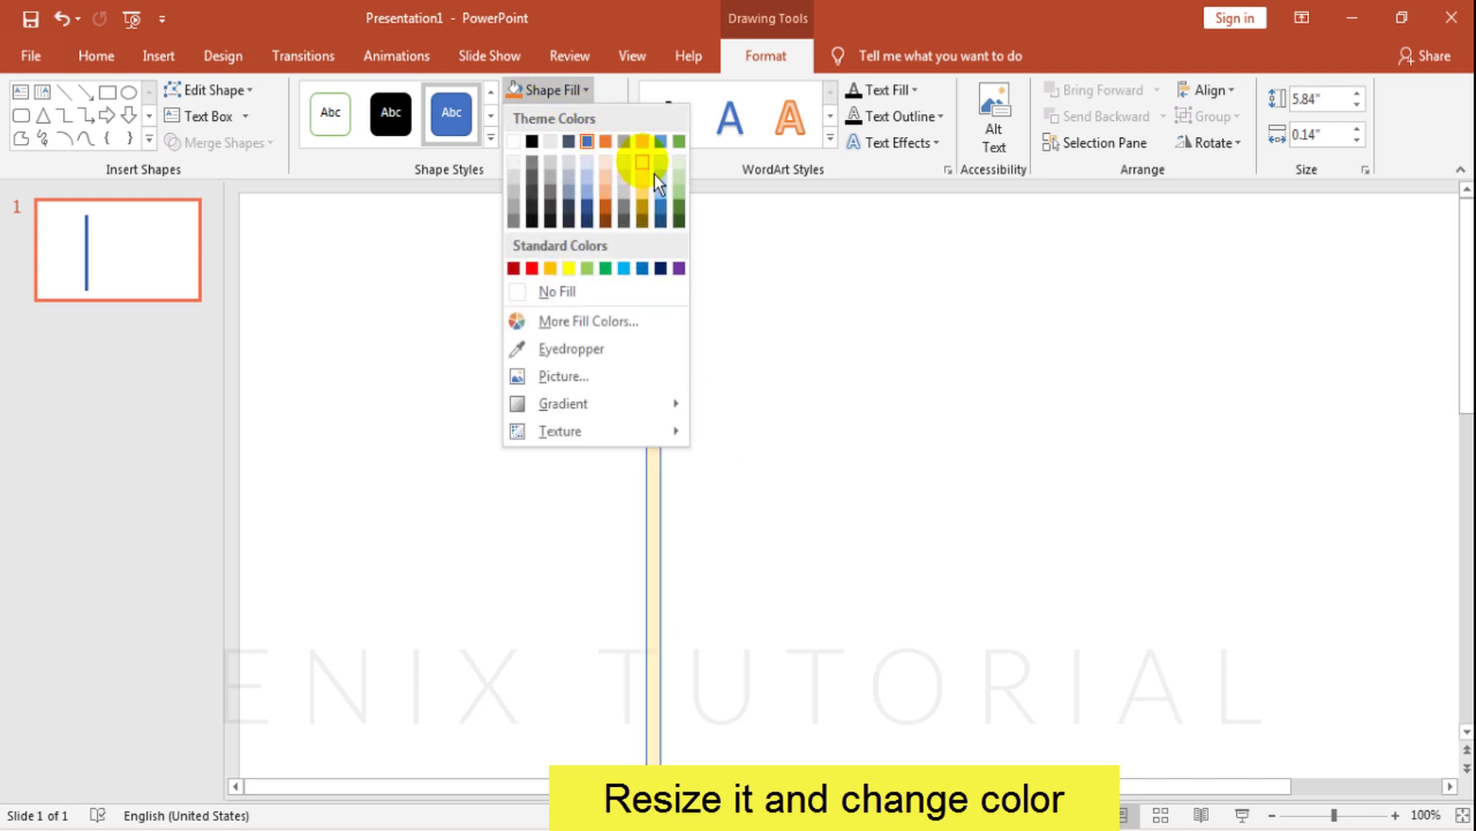
Fill the tall narrow rectangle with the second-lightest gold theme shade and remove its outline.
click(643, 160)
click(554, 90)
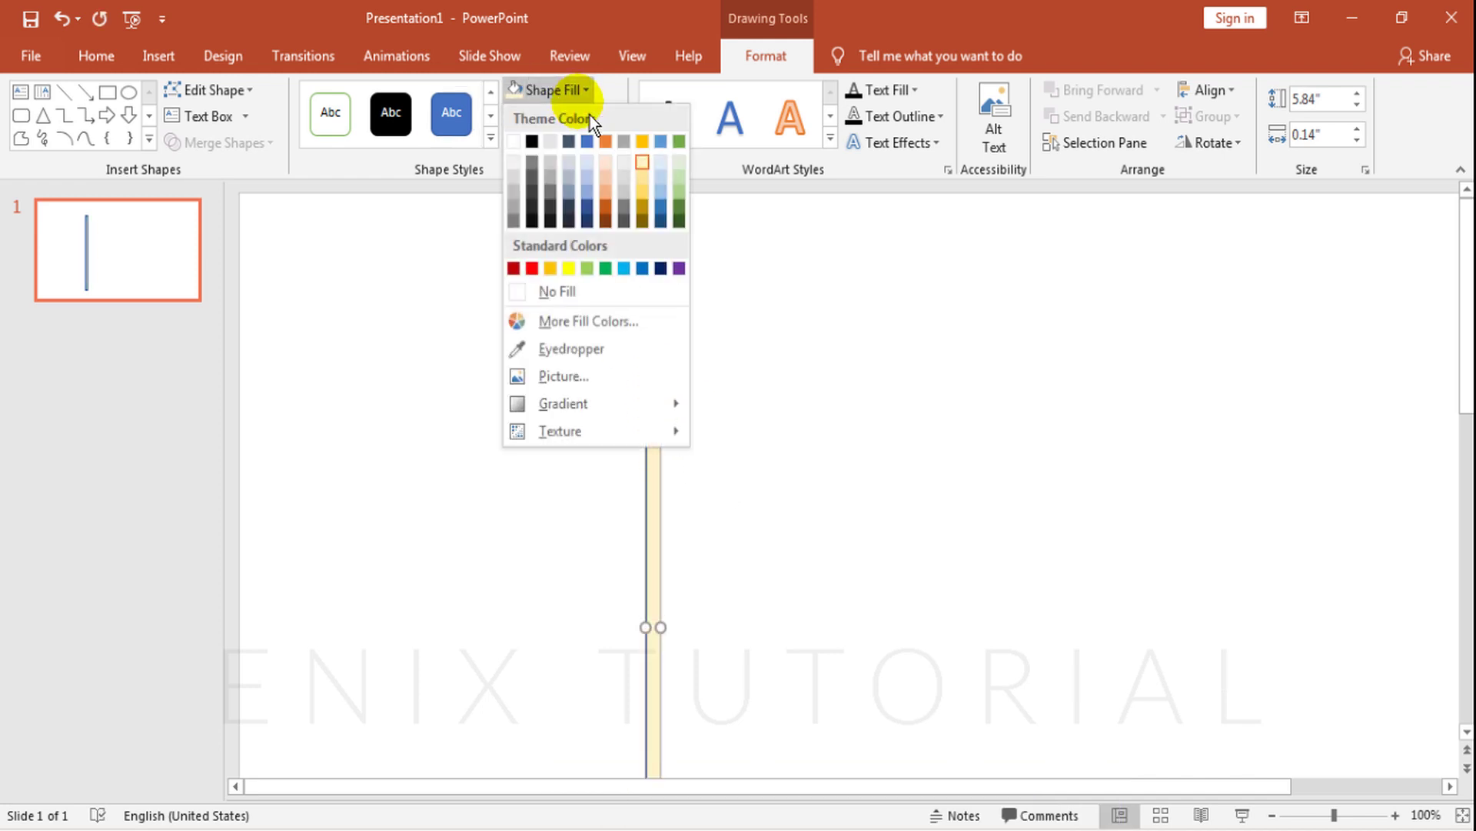
click(656, 191)
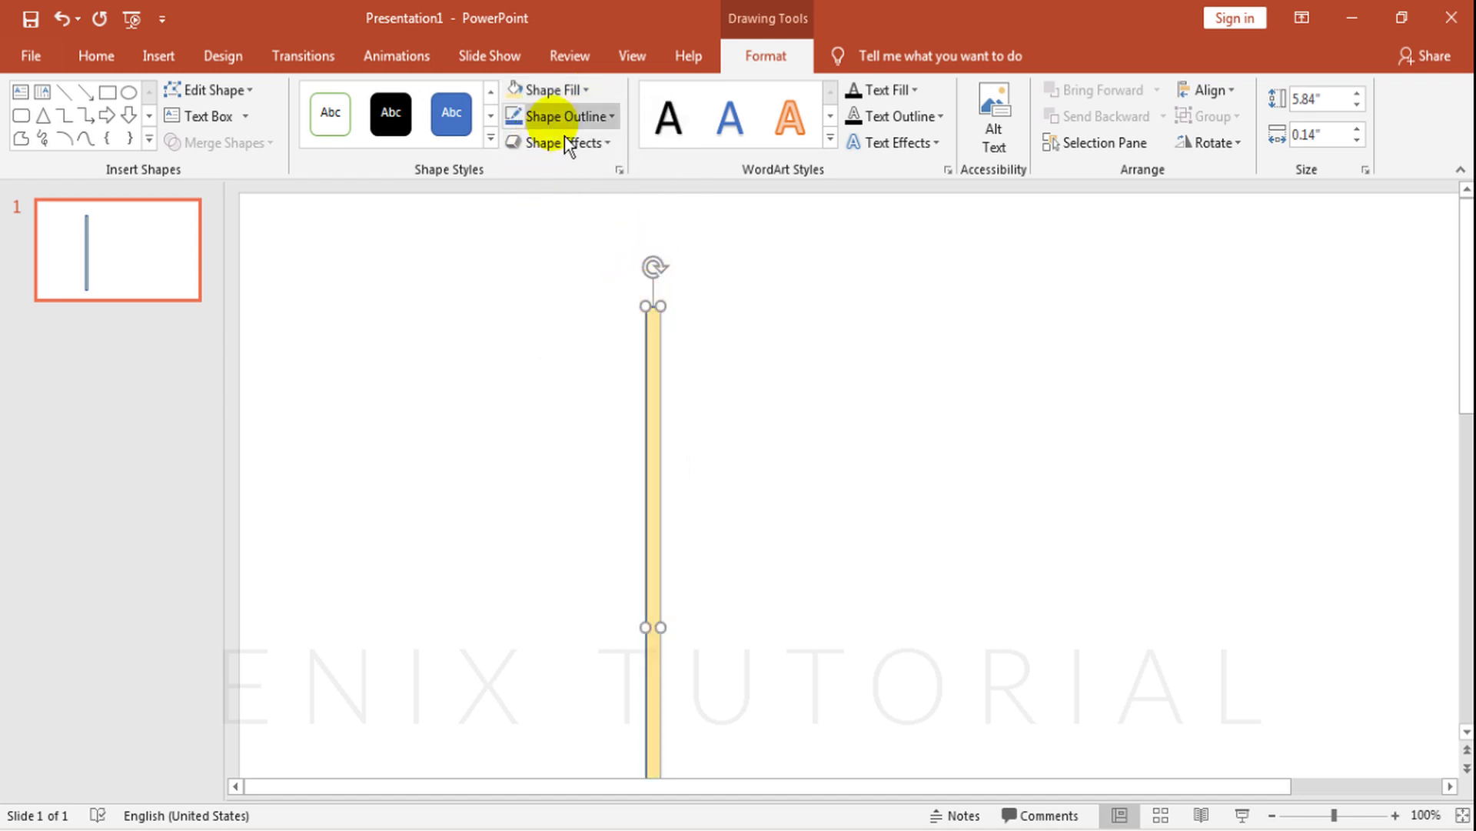
click(565, 116)
click(570, 318)
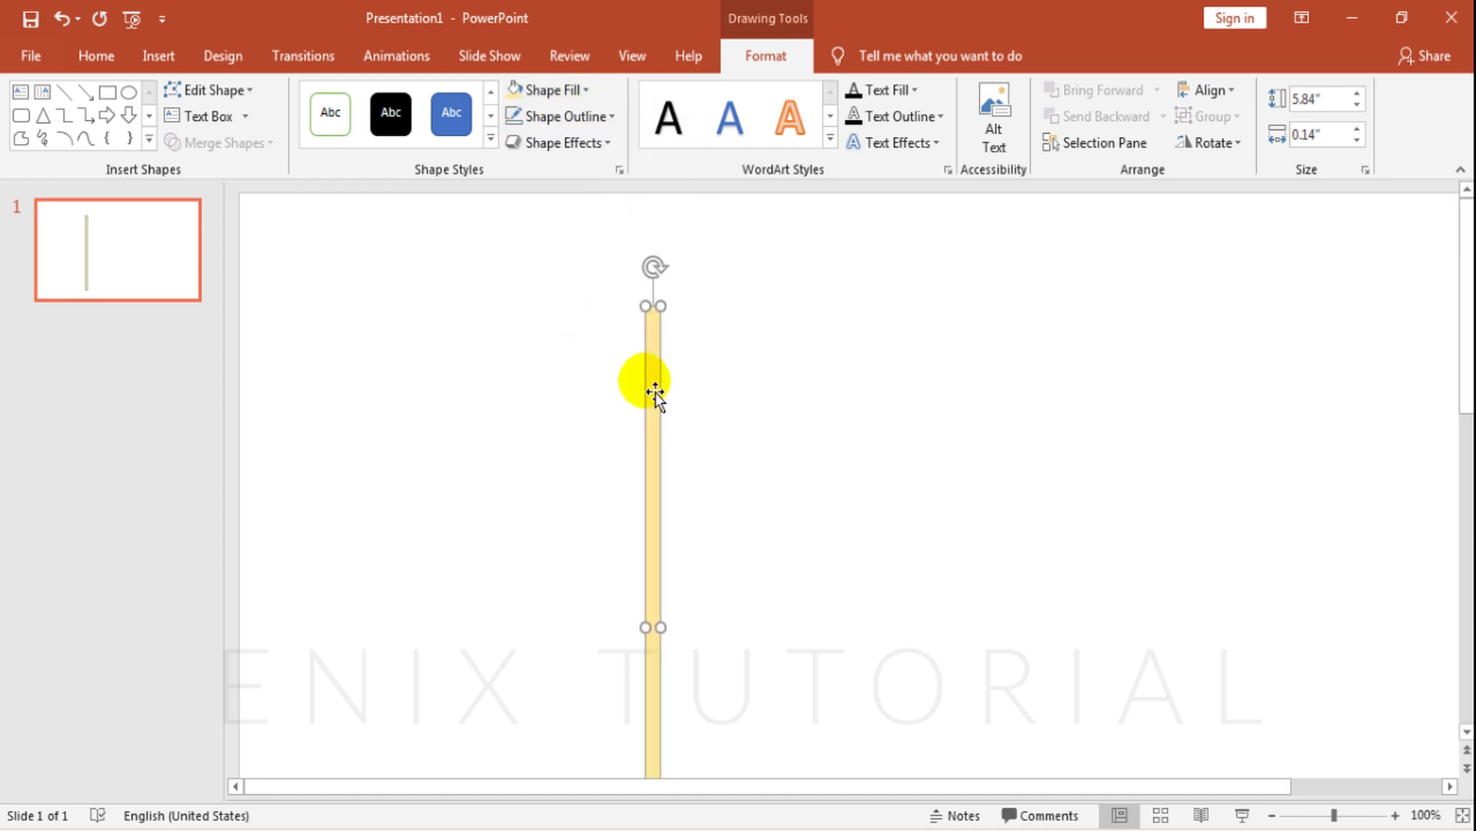
Duplicate the light gold strip and align the copy flush against the original's right edge.
key(ctrl+d)
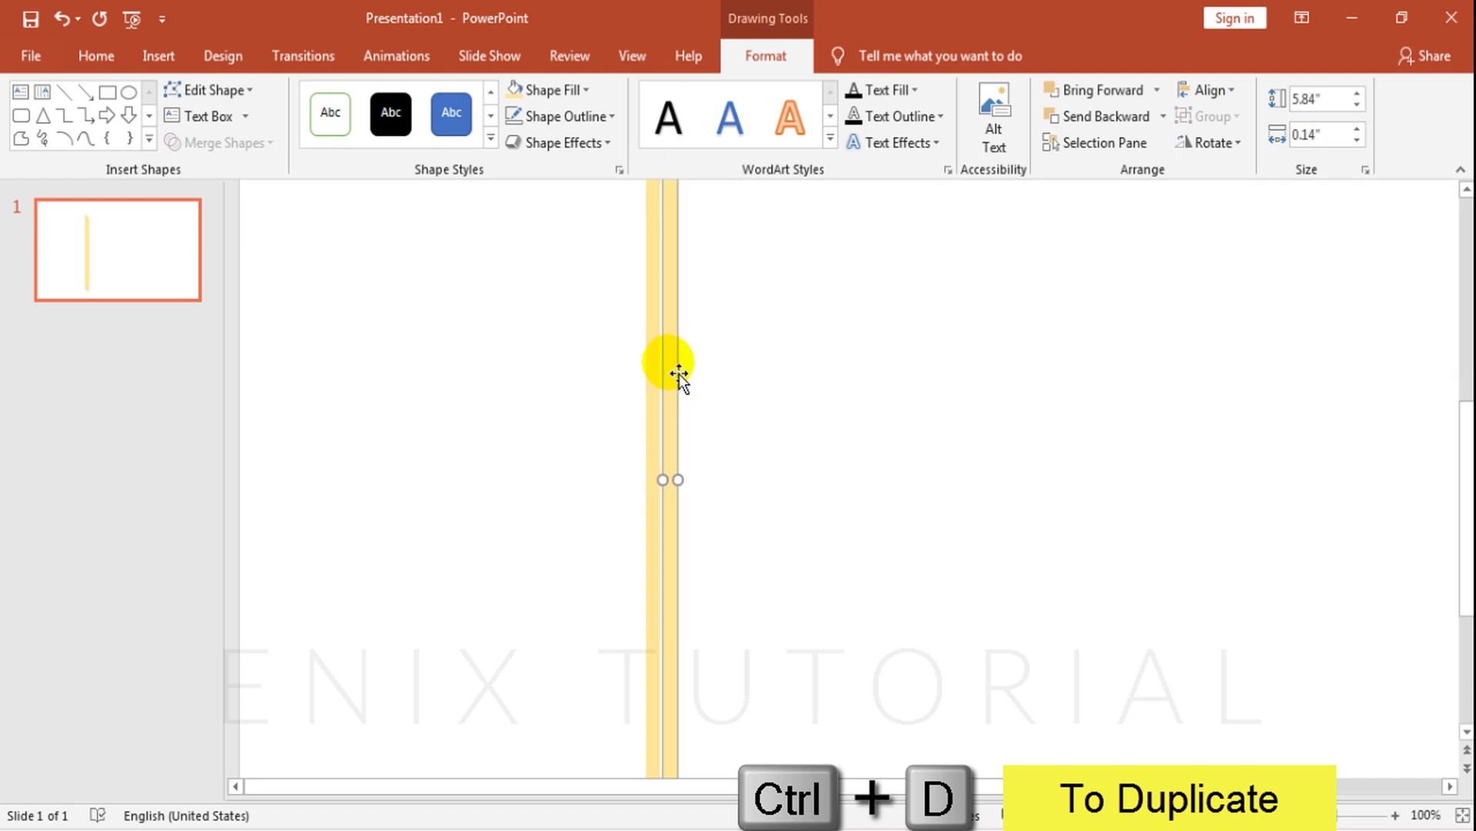
drag(683, 363, 684, 316)
scroll(855, 425, up, 1)
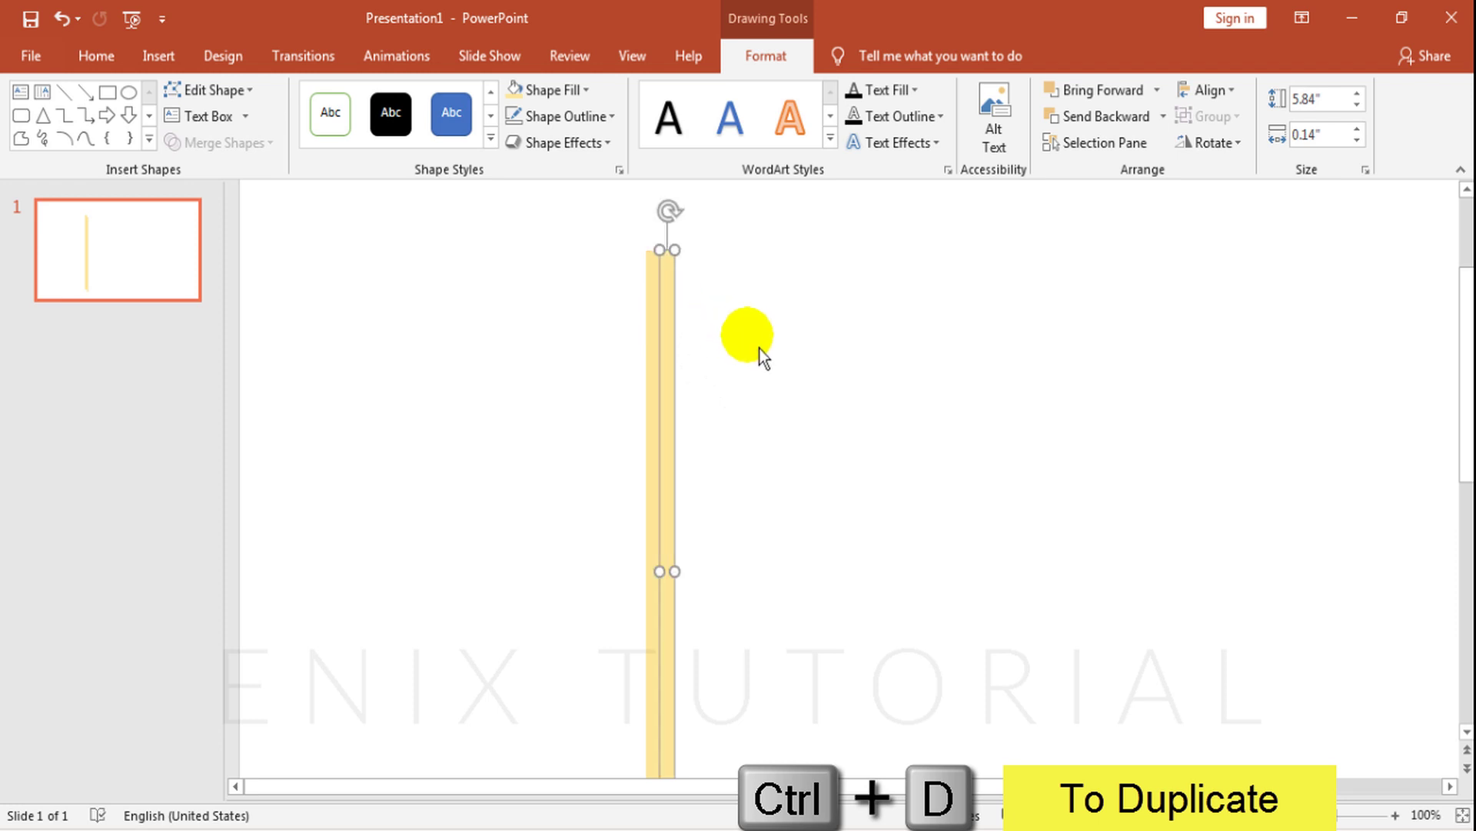
click(727, 372)
Fill the duplicated strip with the next darker gold theme shade.
click(667, 354)
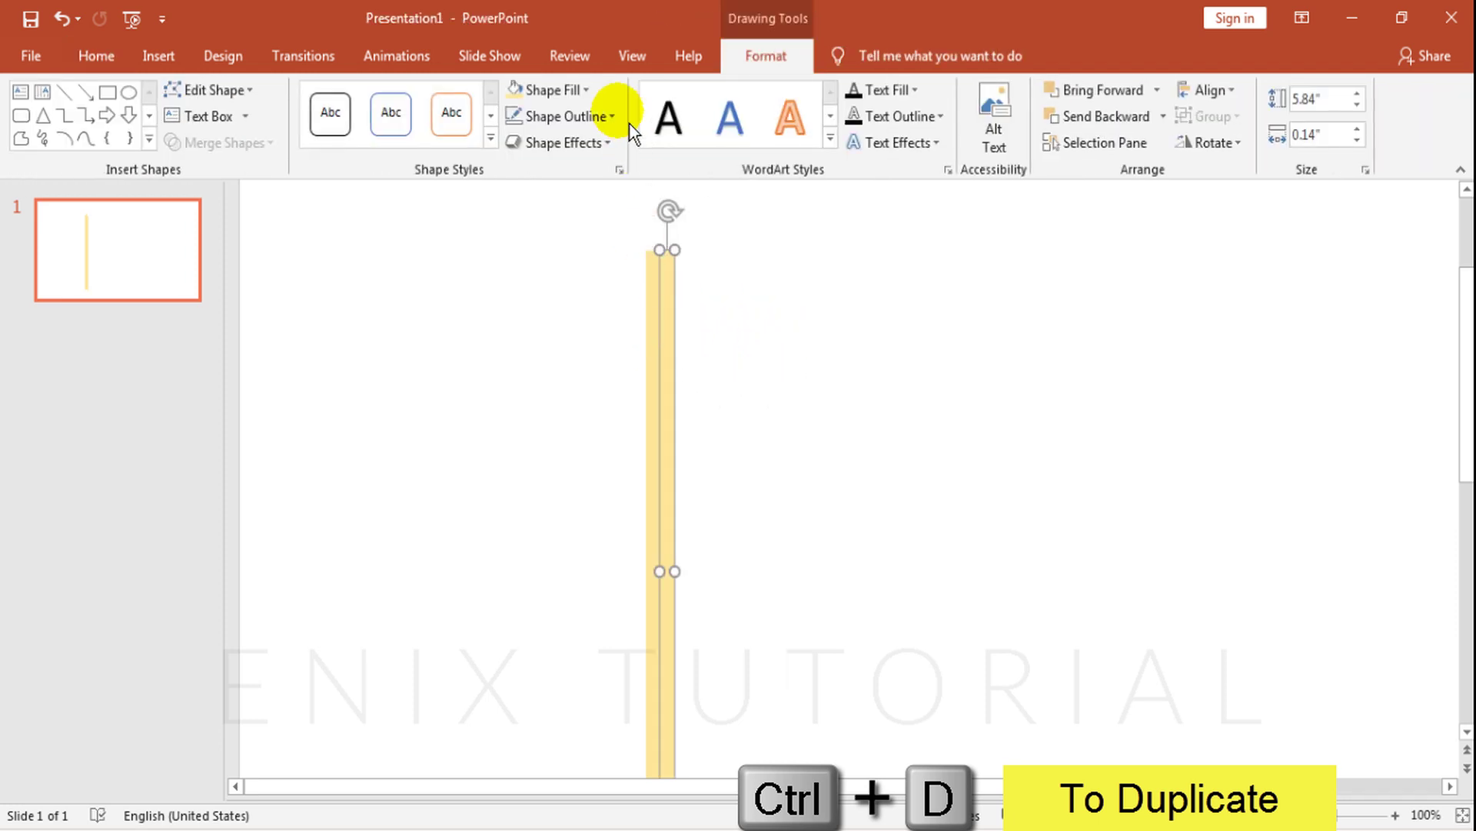
click(583, 91)
click(643, 197)
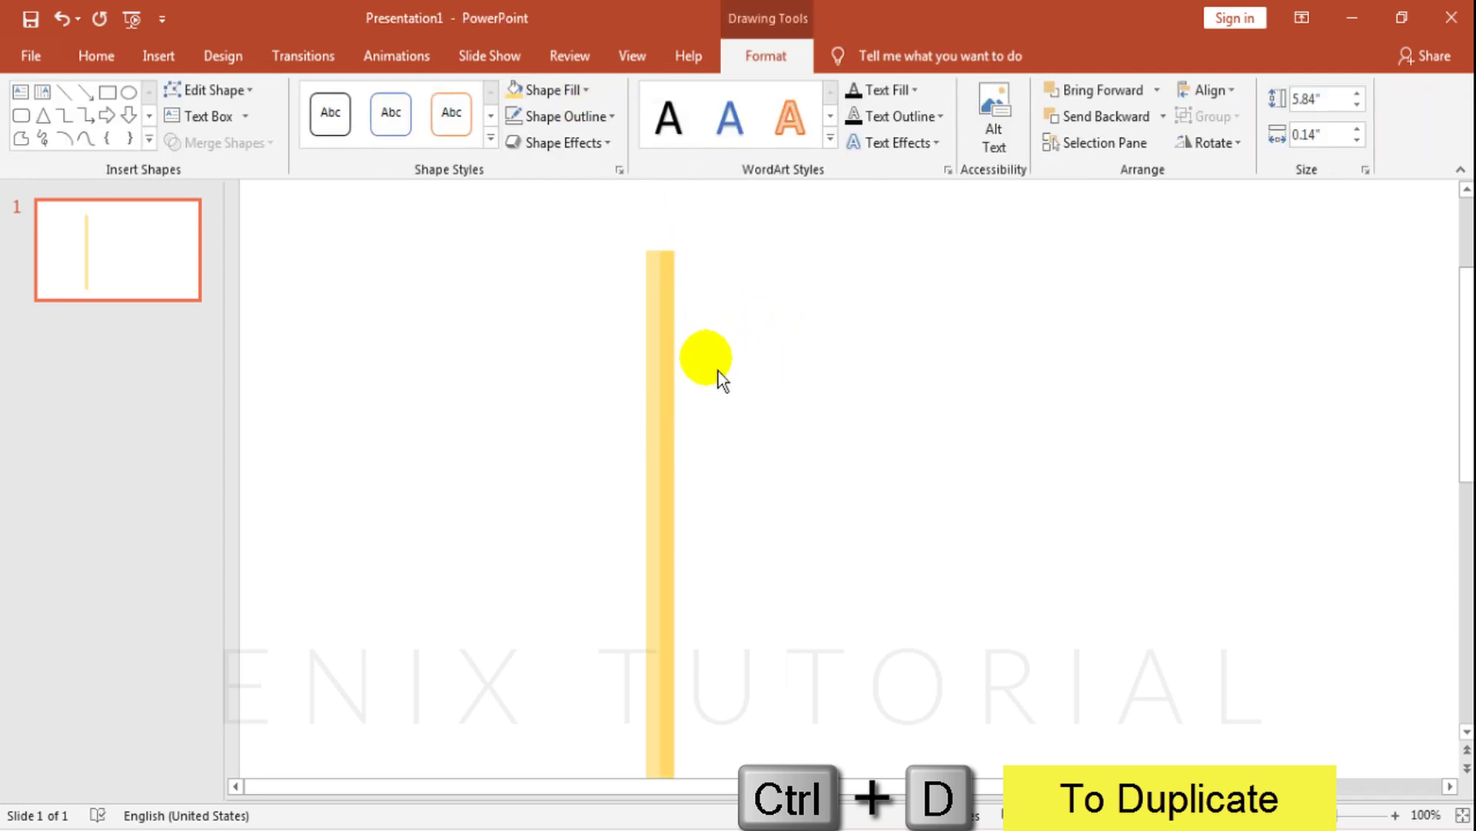
click(716, 367)
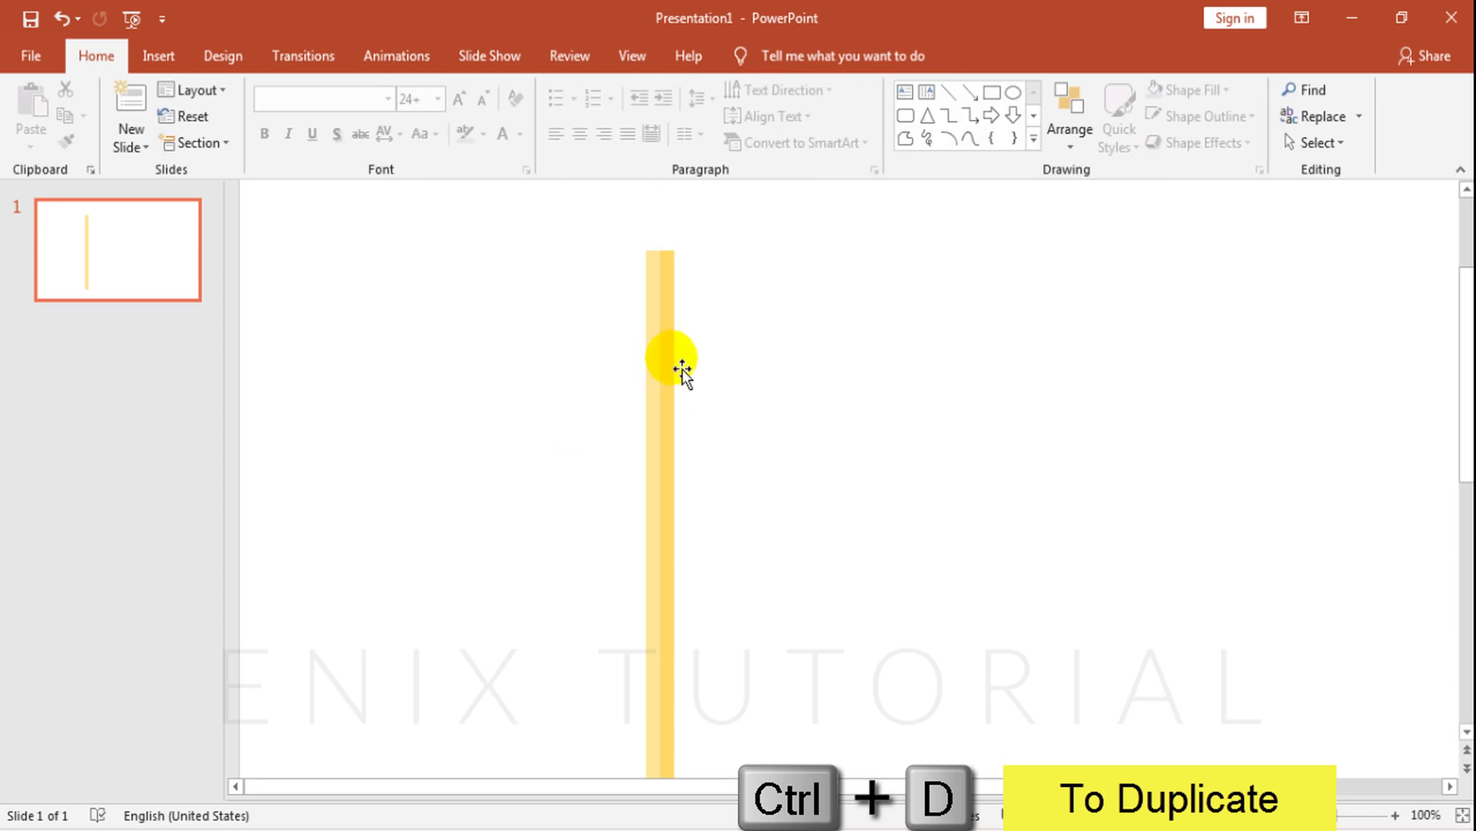
Duplicate the medium gold strip and place the copy flush on its right side, level with the other two.
click(683, 369)
key(ctrl+d)
mouse_move(685, 385)
mouse_down()
mouse_move(693, 363)
mouse_move(690, 378)
mouse_up()
scroll(752, 408, up, 3)
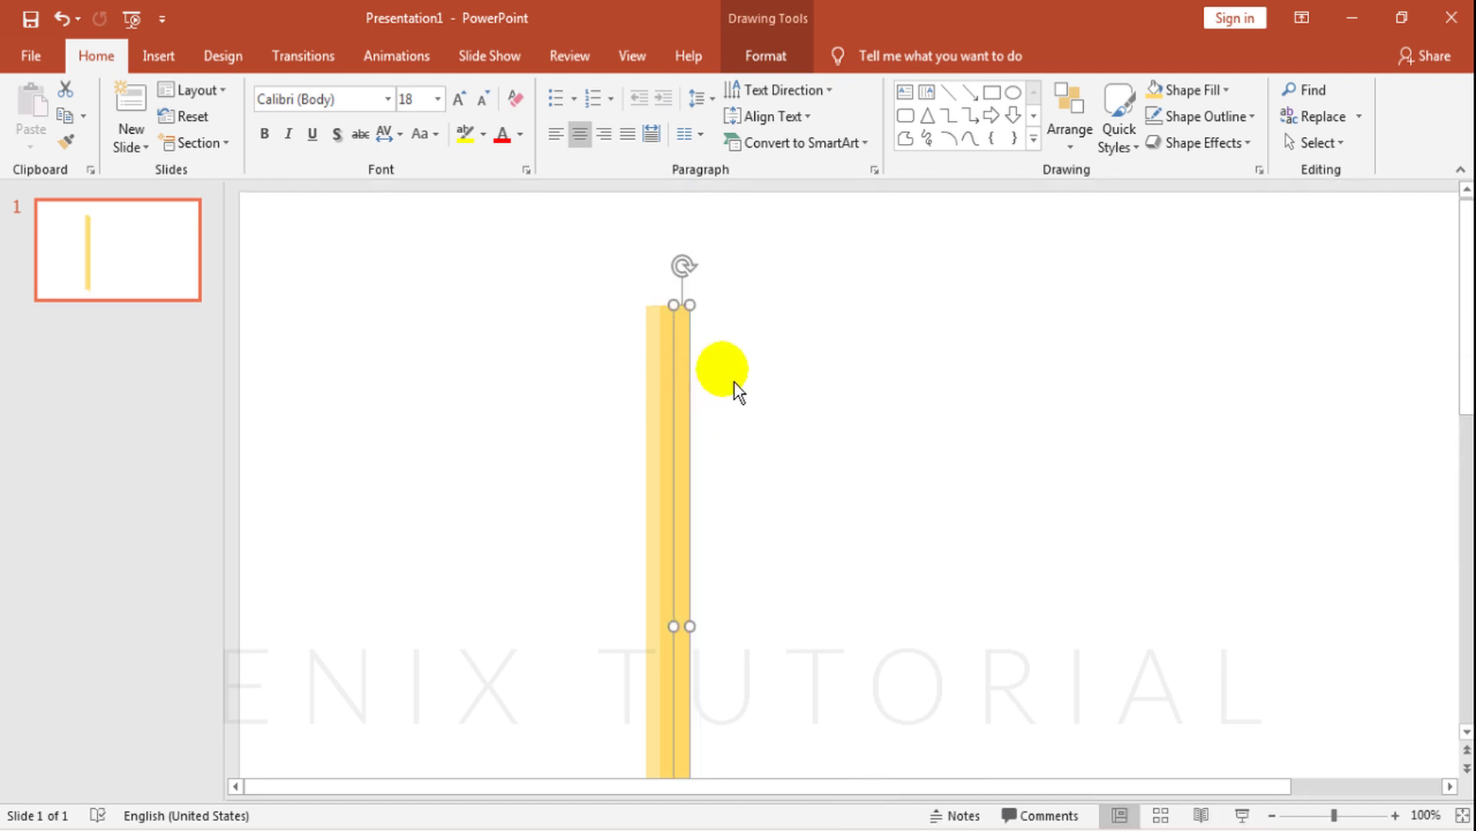
Fill the third strip with the full-strength gold theme color.
click(788, 61)
click(553, 89)
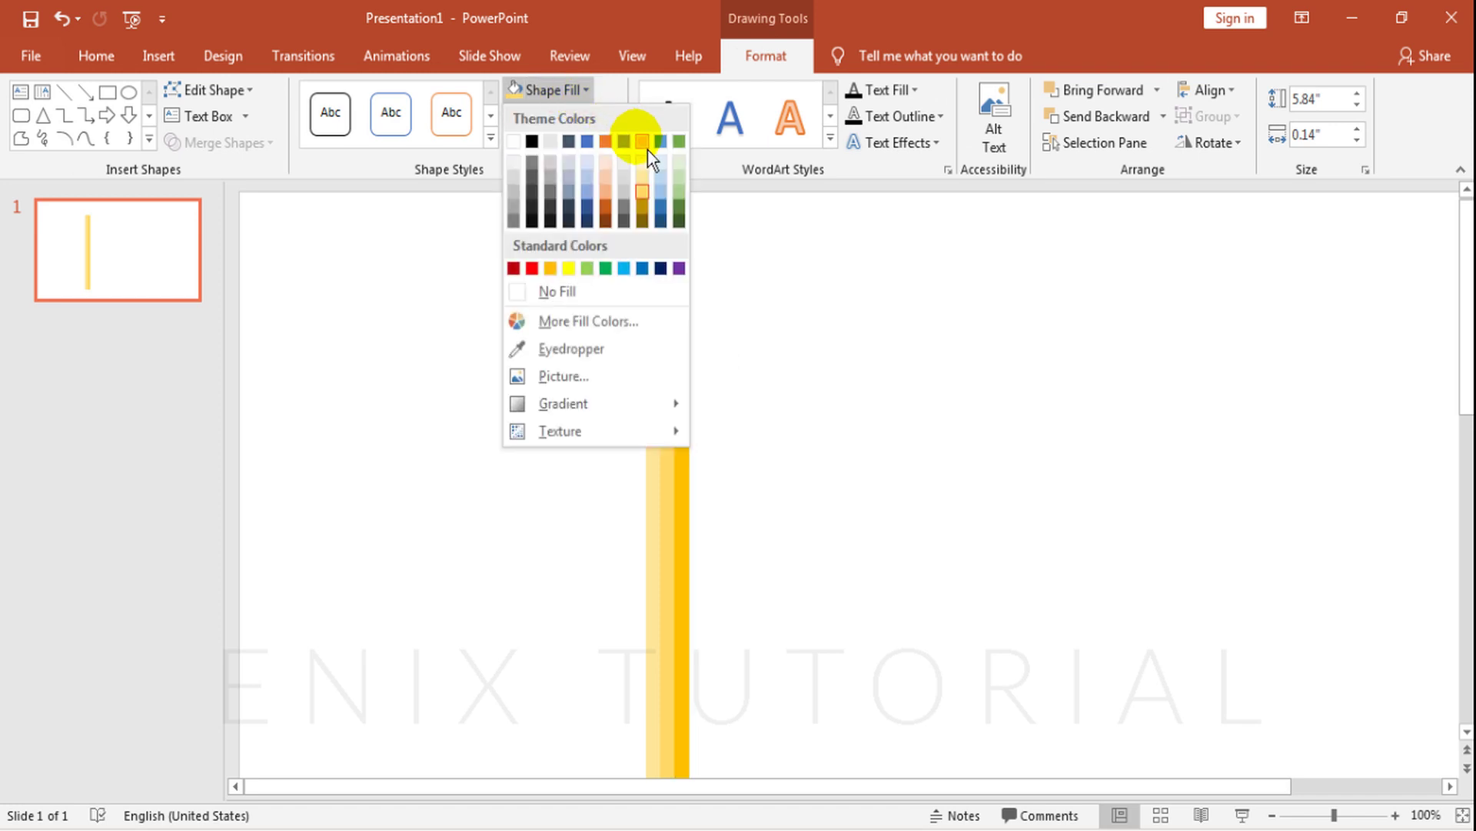
click(647, 147)
click(809, 405)
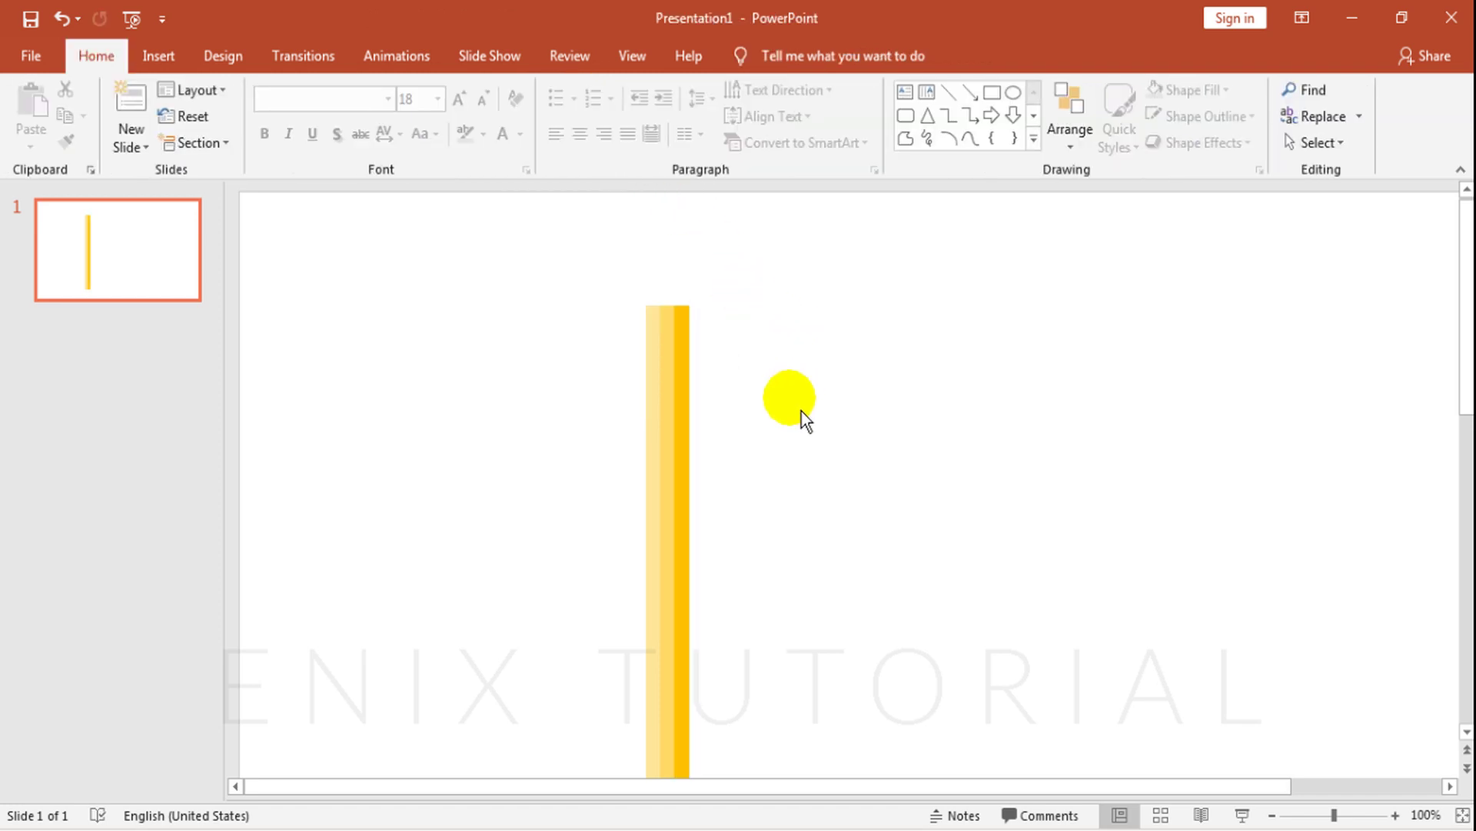
Draw an isosceles triangle about 0.75" high and 0.41" wide at the lower end of the pencil body, matching the body's width.
click(1272, 815)
click(1272, 815)
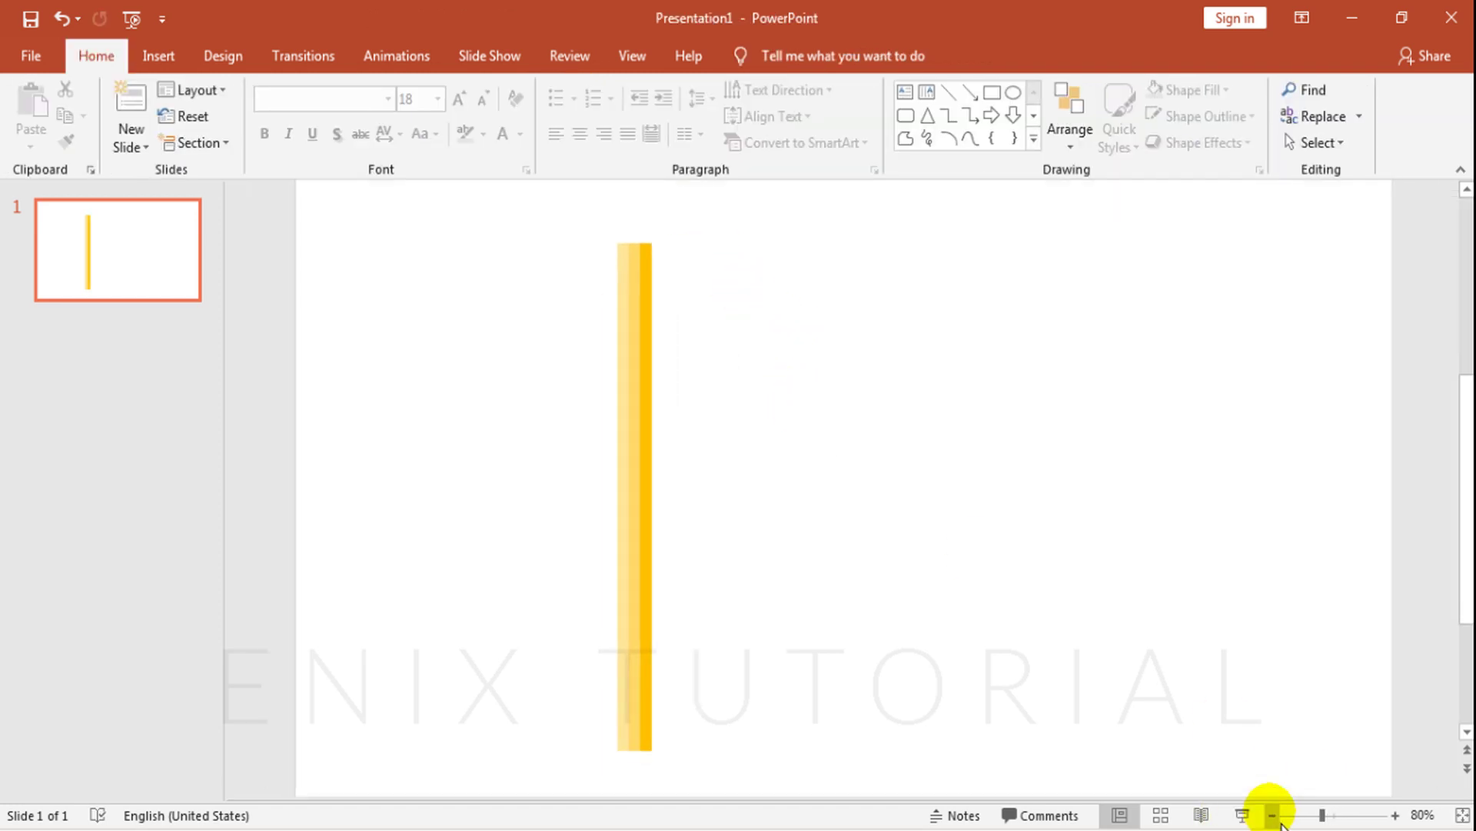
scroll(781, 643, down, 1)
click(1272, 815)
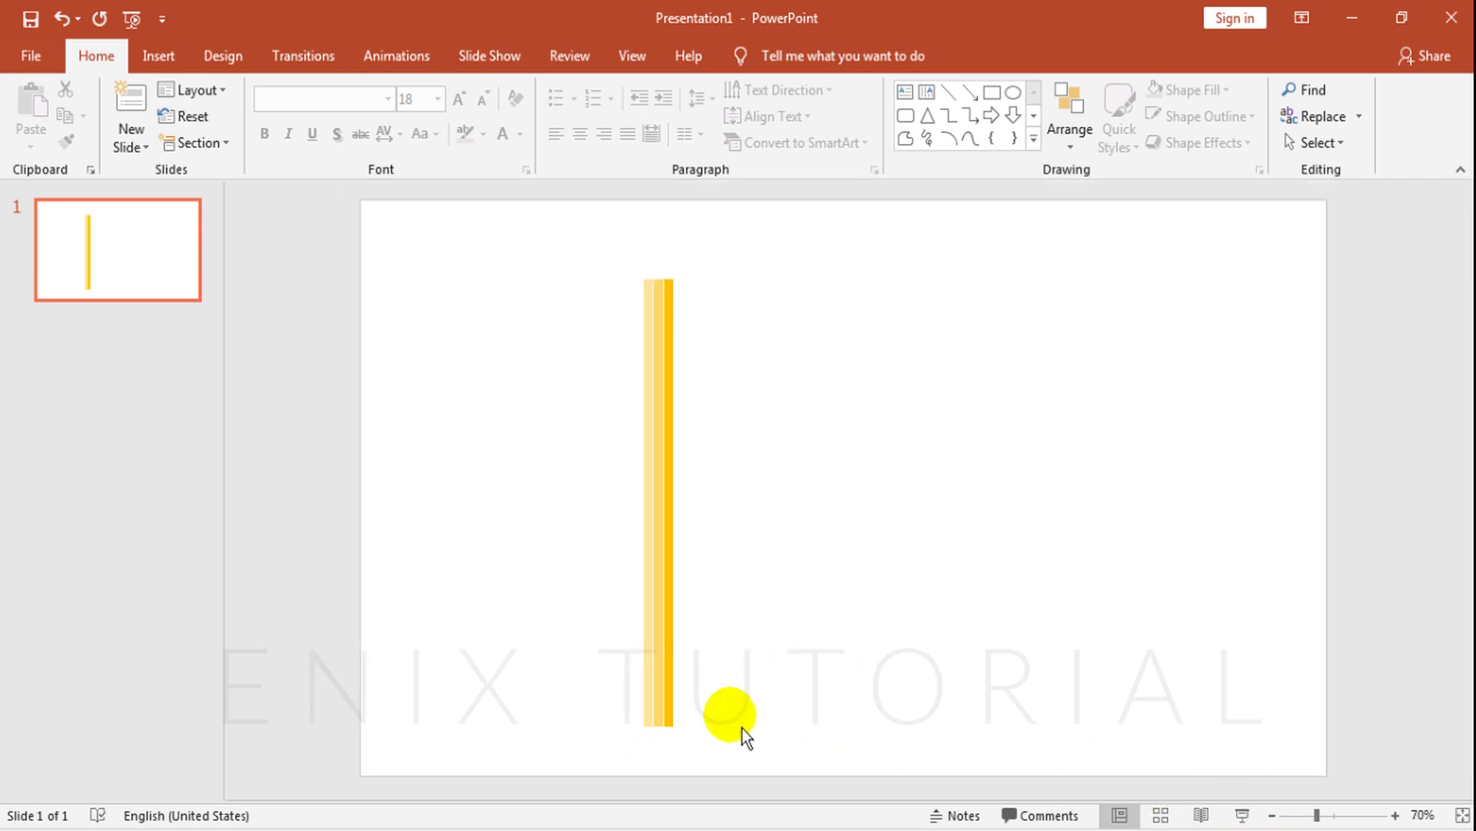
click(1395, 815)
click(1395, 815)
click(1395, 815)
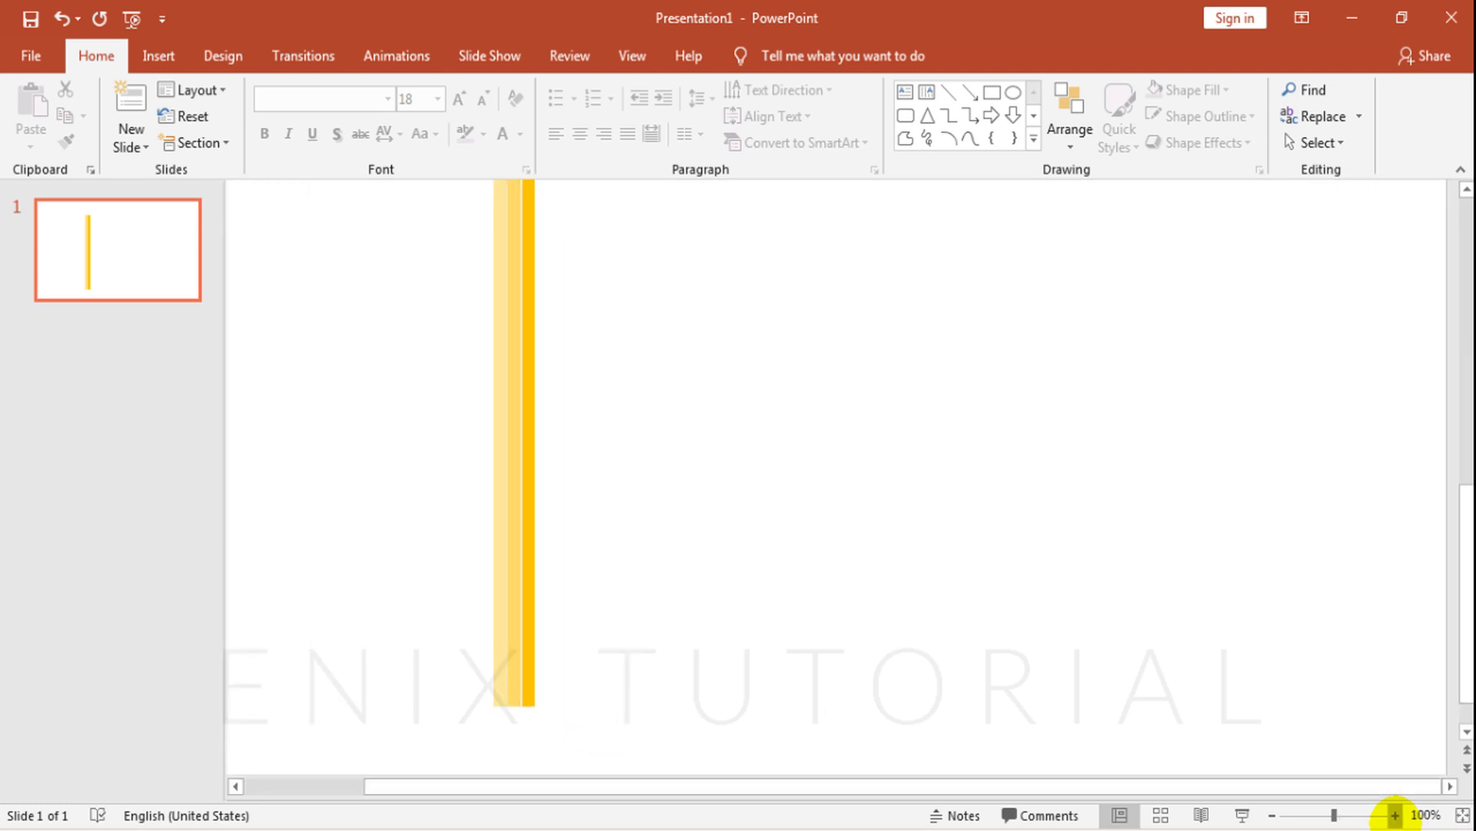
click(1395, 815)
click(1395, 815)
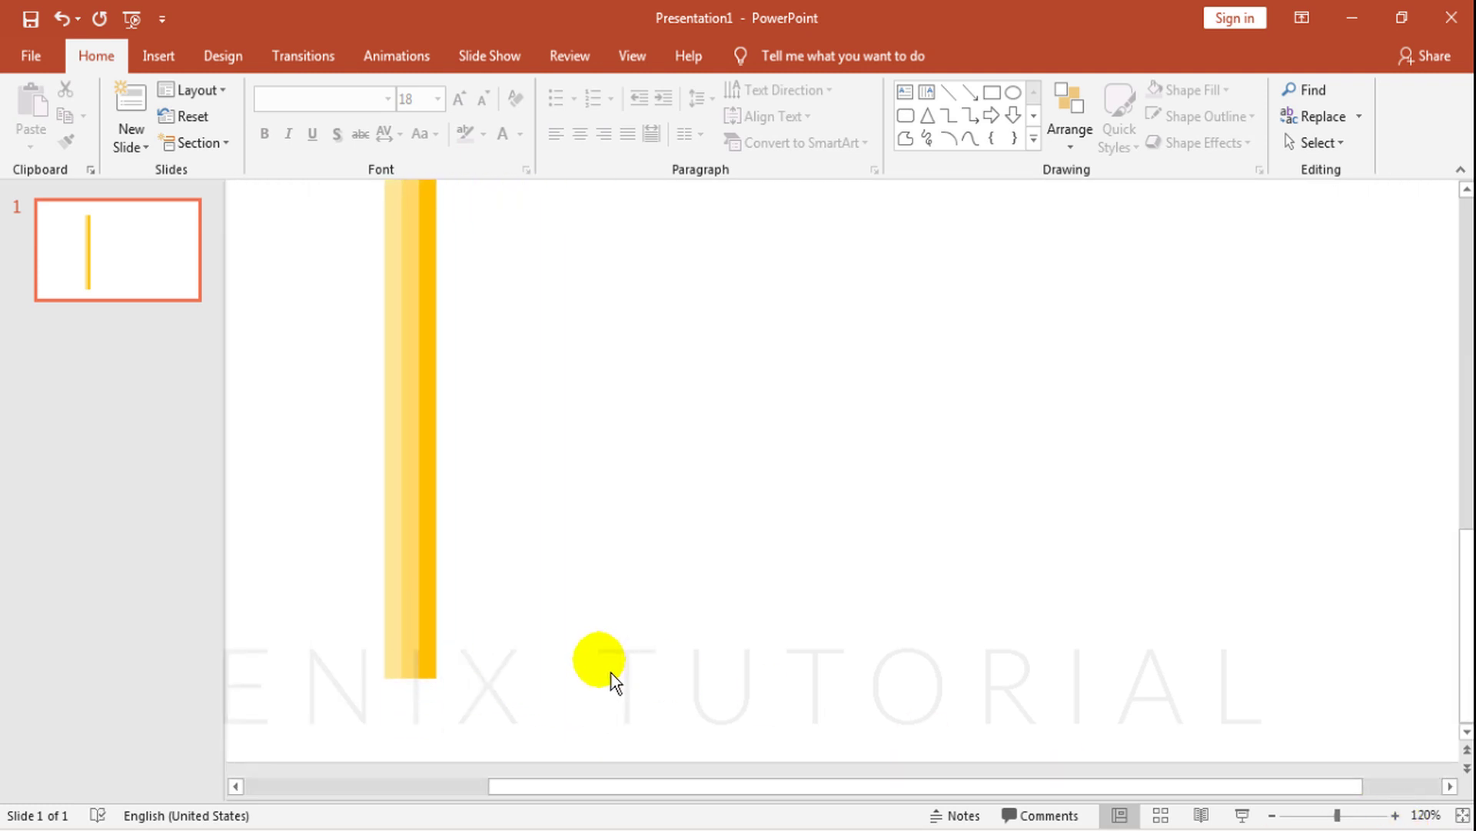
drag(800, 787, 516, 791)
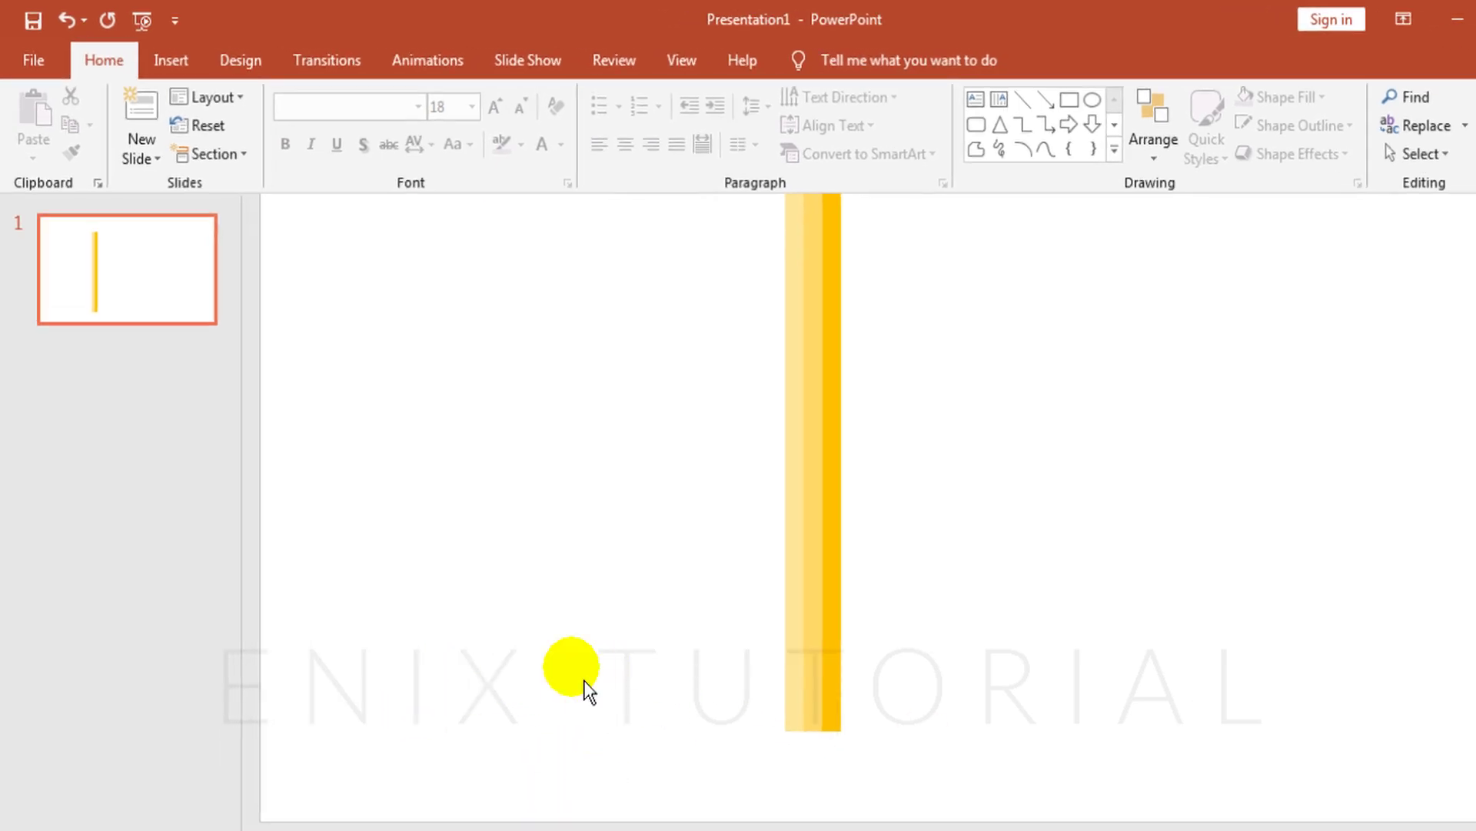
click(169, 59)
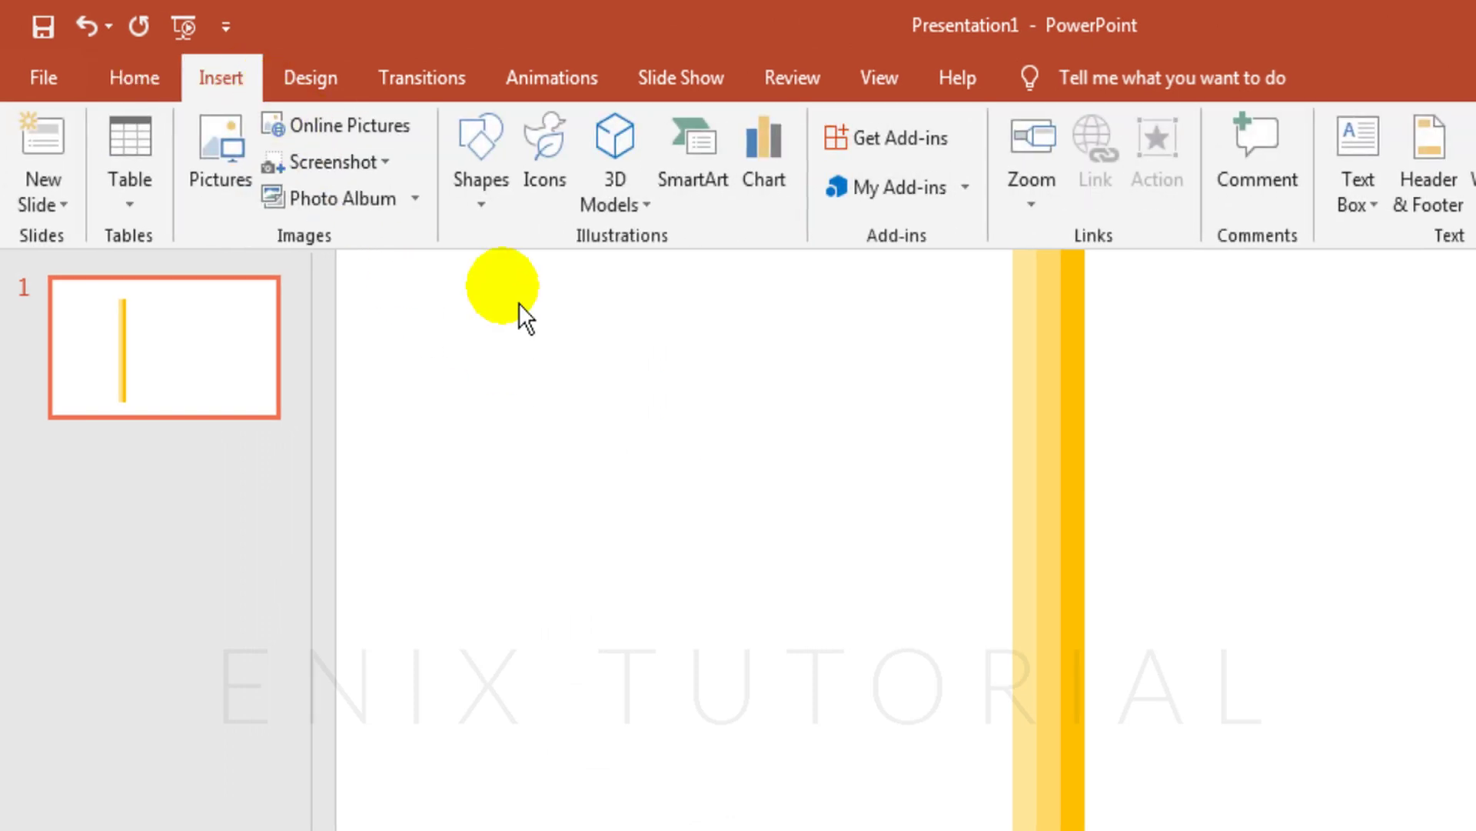
click(498, 198)
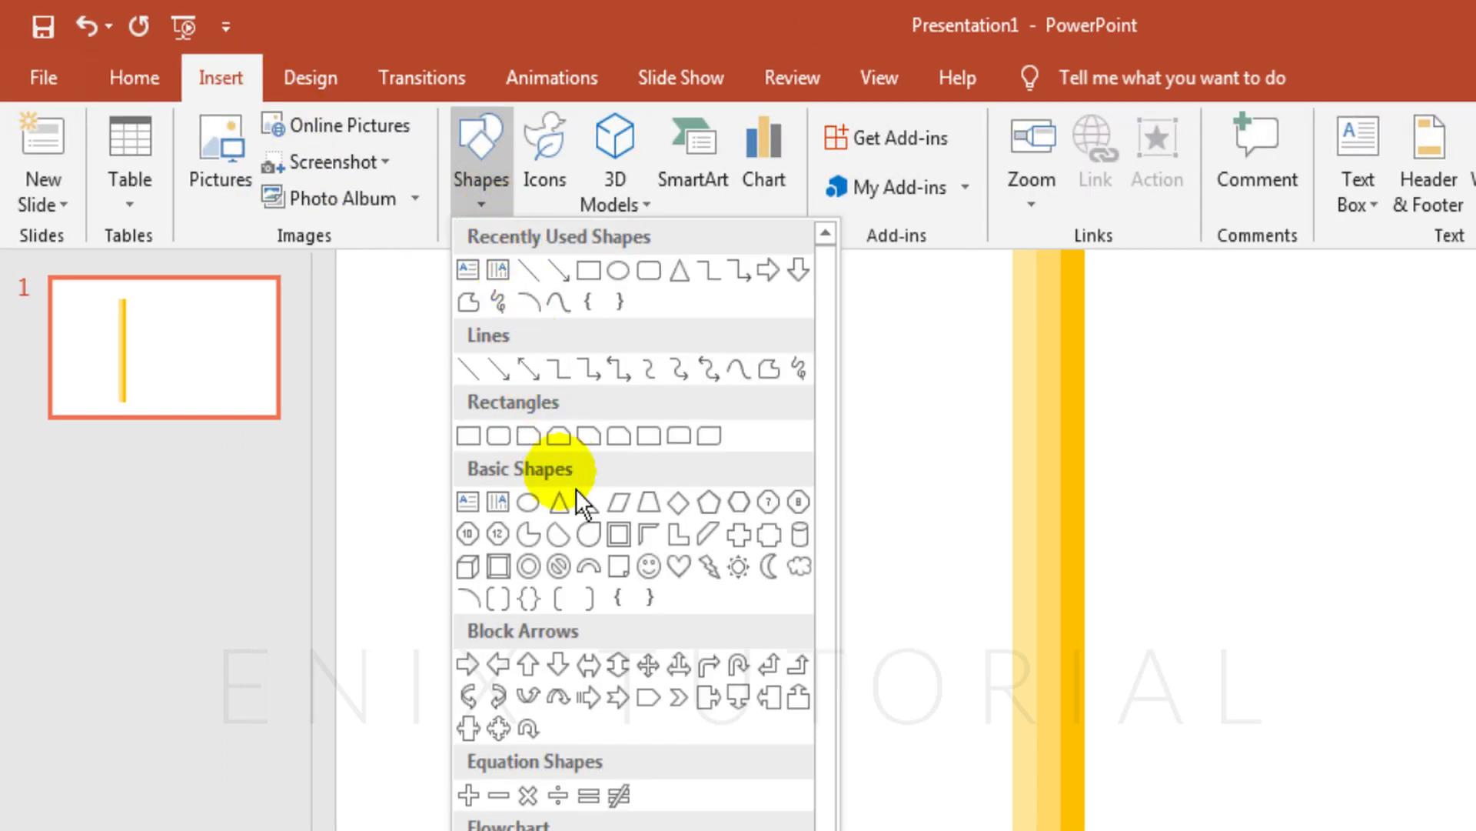
click(559, 501)
drag(865, 643, 927, 762)
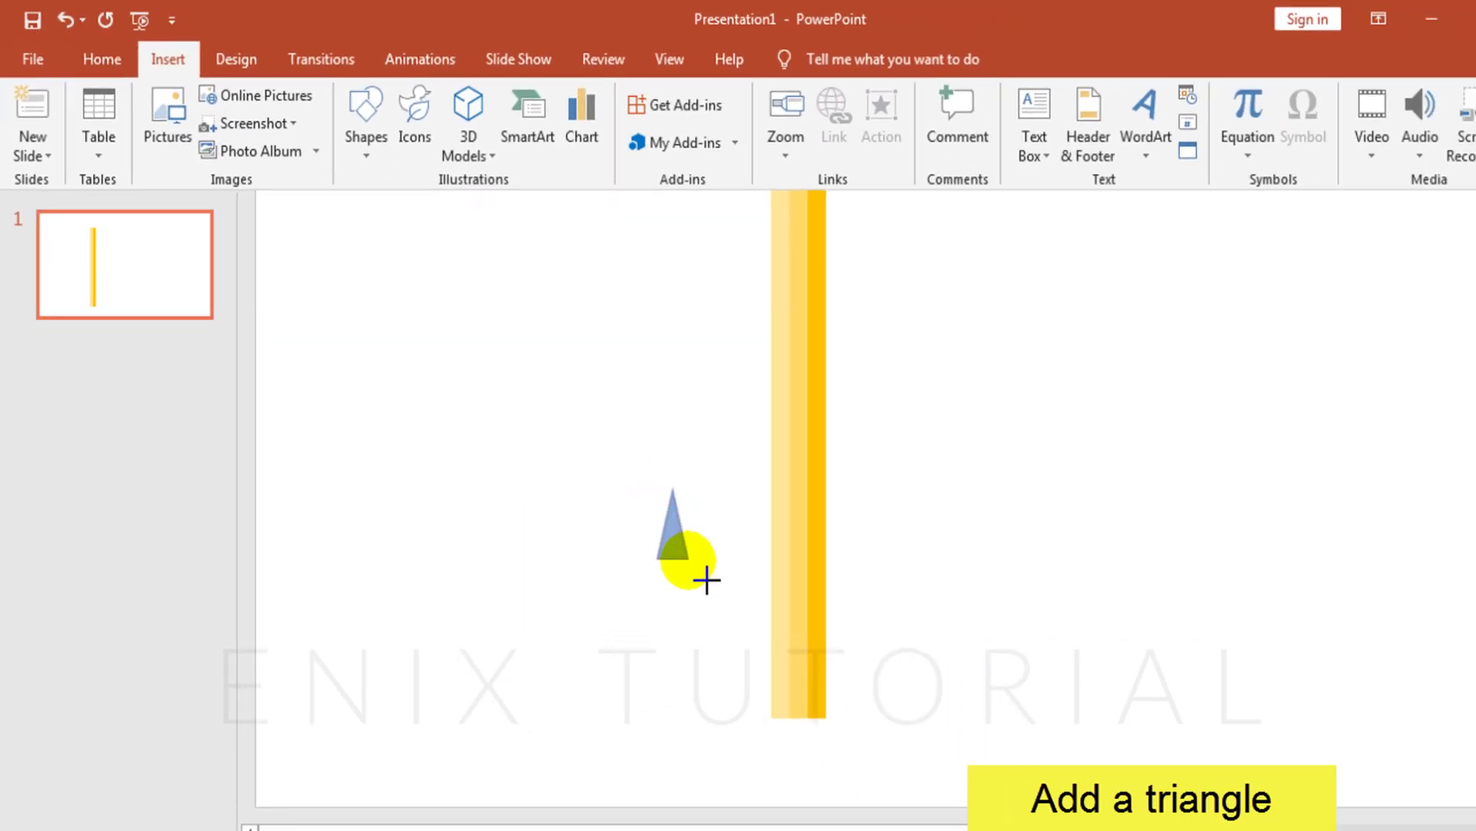
mouse_move(706, 580)
mouse_down()
mouse_move(703, 598)
mouse_move(744, 649)
mouse_move(840, 735)
mouse_move(827, 720)
mouse_up()
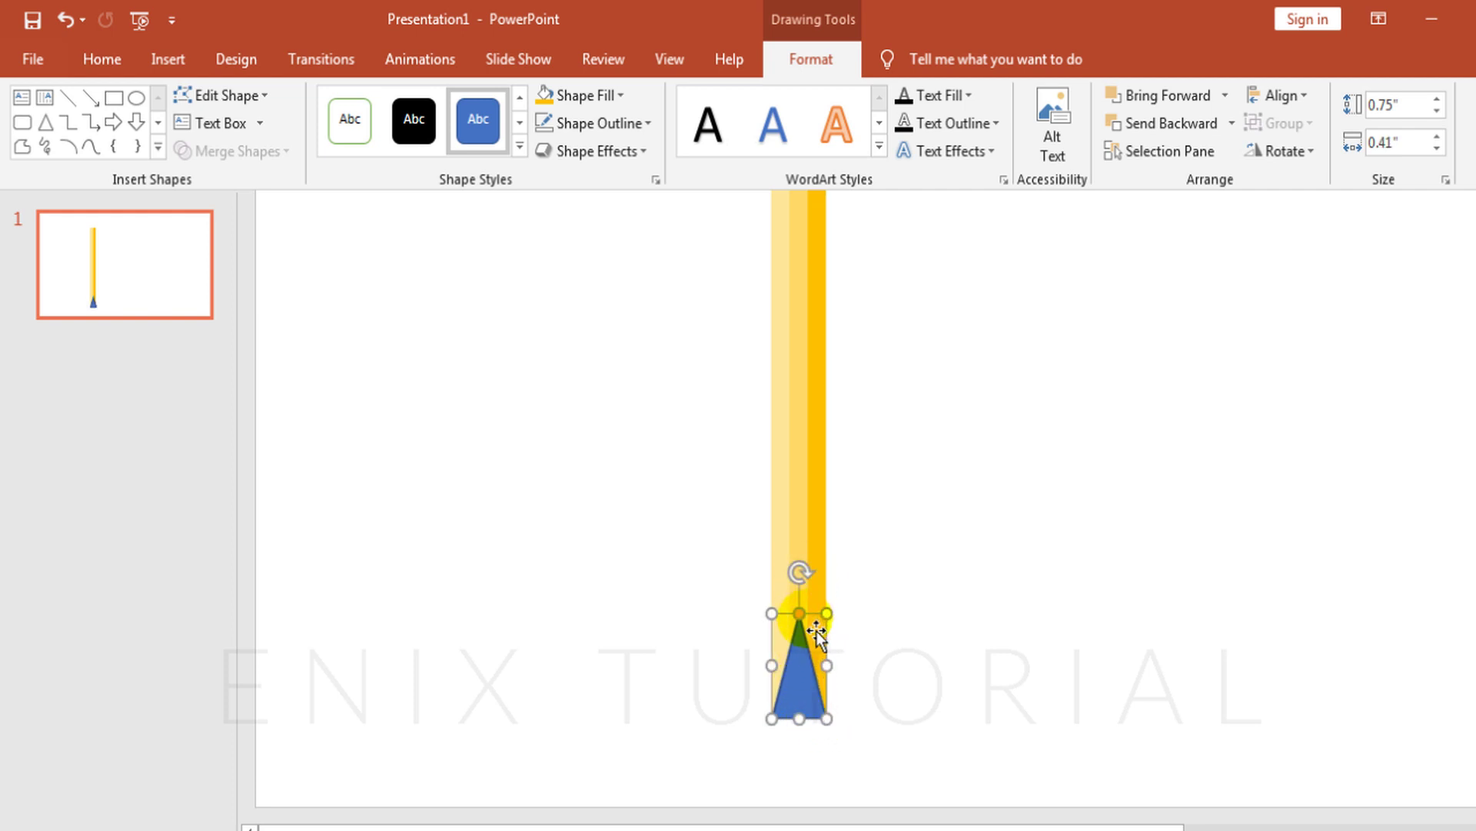
Shorten the triangle to about 0.51" high and place it point-down directly beneath the pencil body.
drag(846, 636, 800, 629)
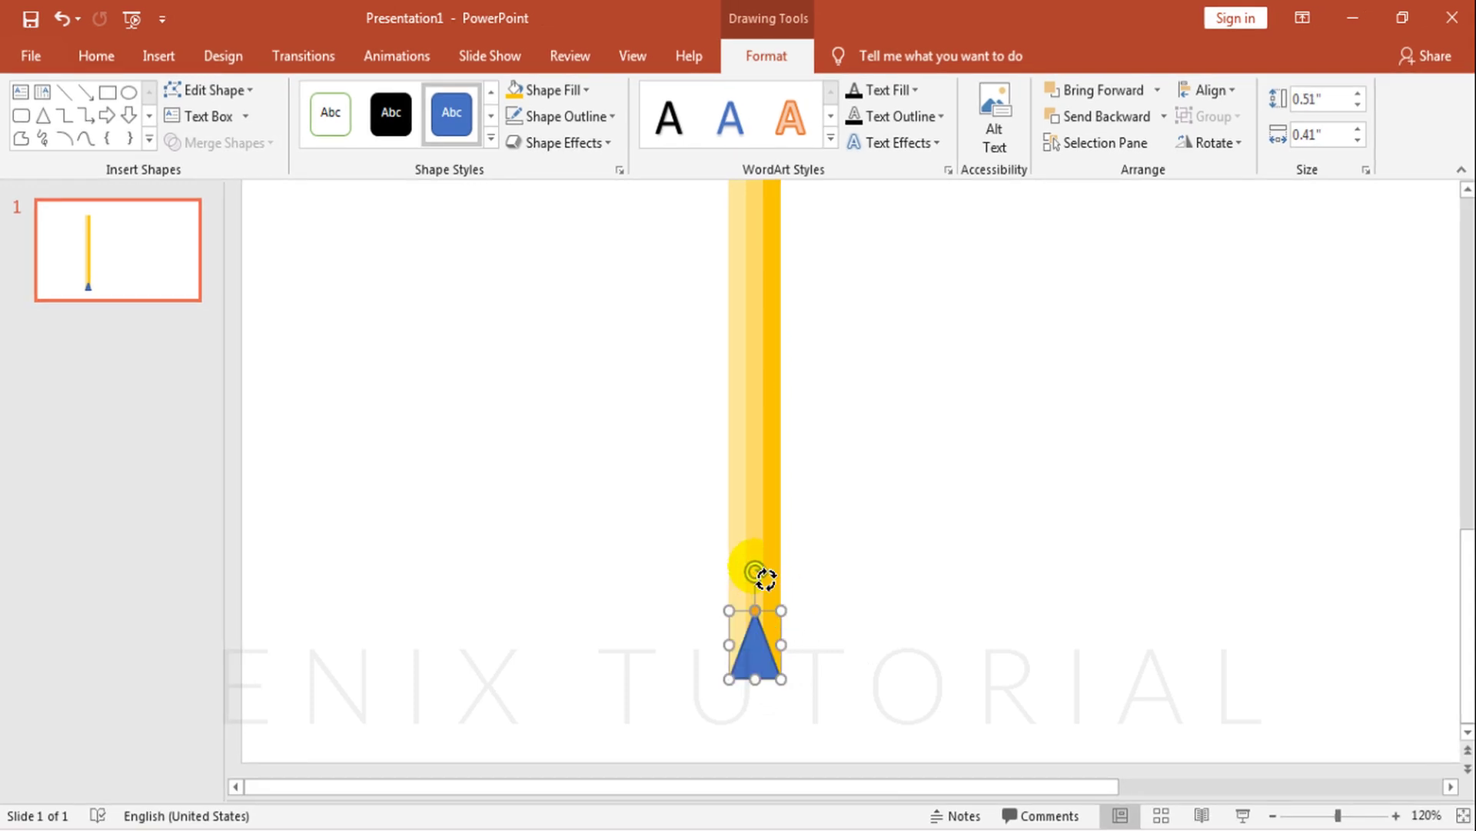
mouse_move(766, 577)
mouse_down()
mouse_move(771, 762)
mouse_move(752, 718)
mouse_up()
drag(754, 646, 763, 712)
click(876, 636)
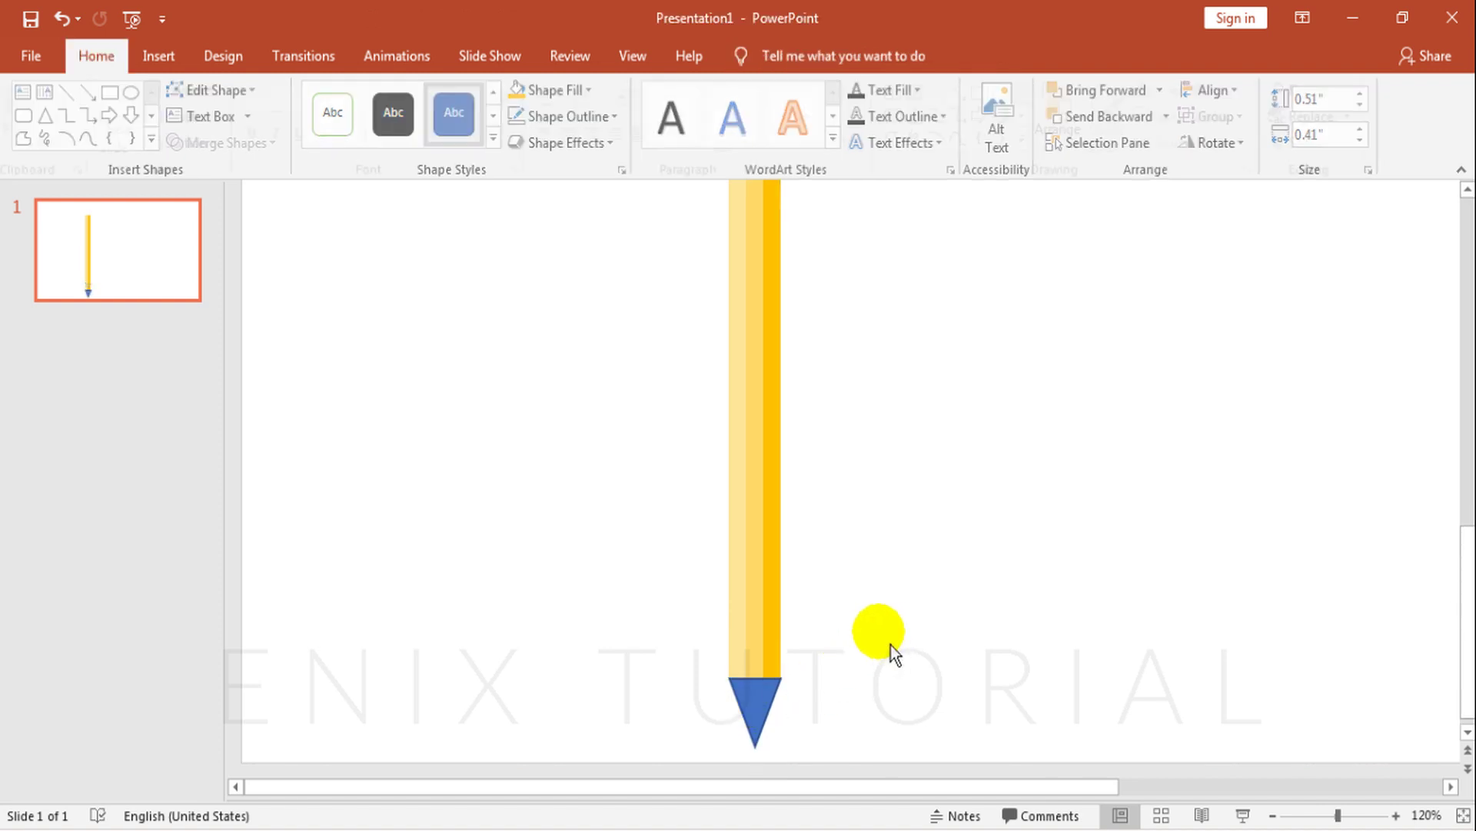
Fill the pencil tip triangle with the lightest gold theme shade and remove its outline.
click(755, 709)
click(580, 90)
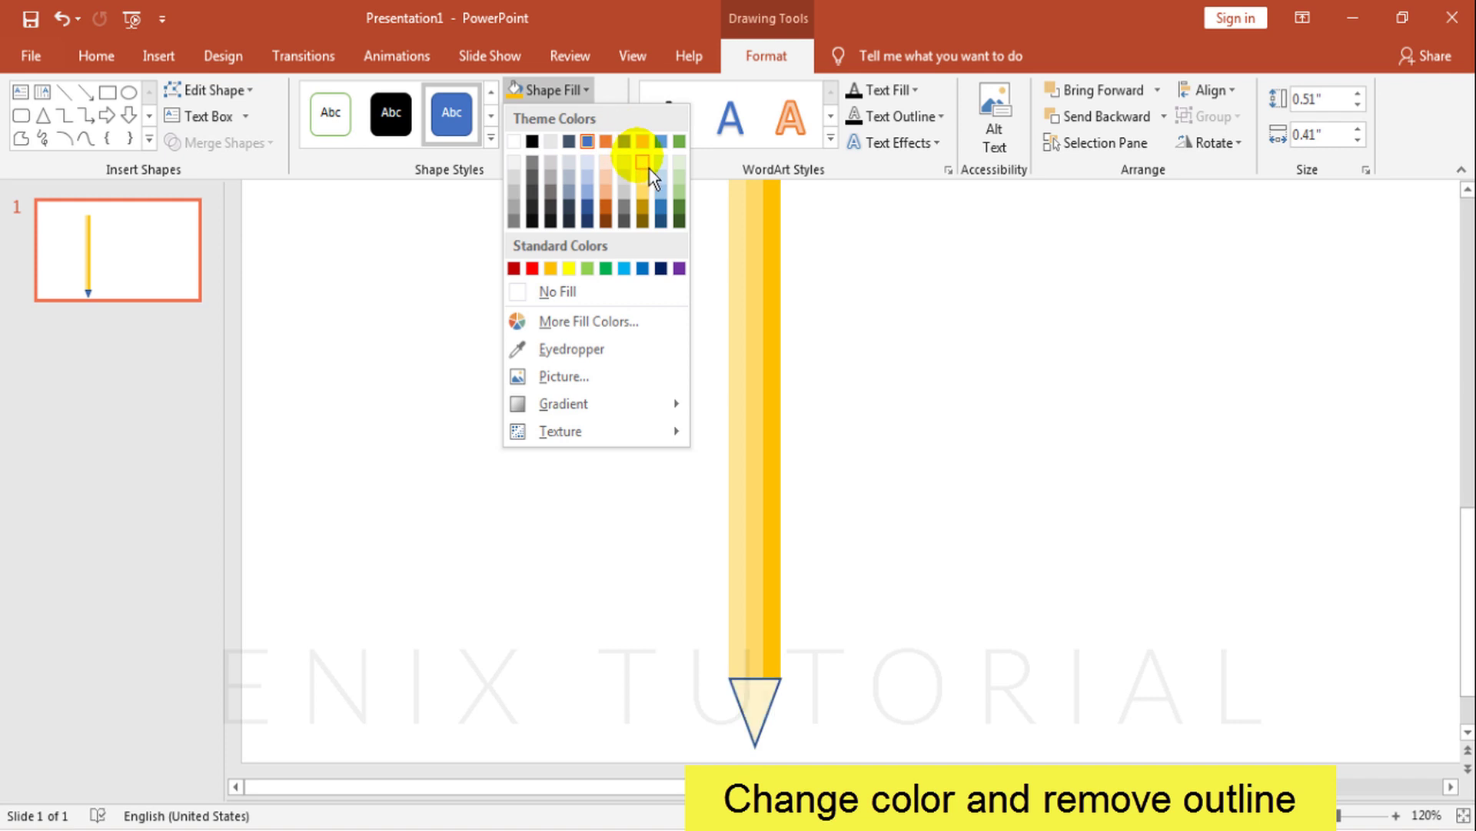
click(649, 167)
click(566, 117)
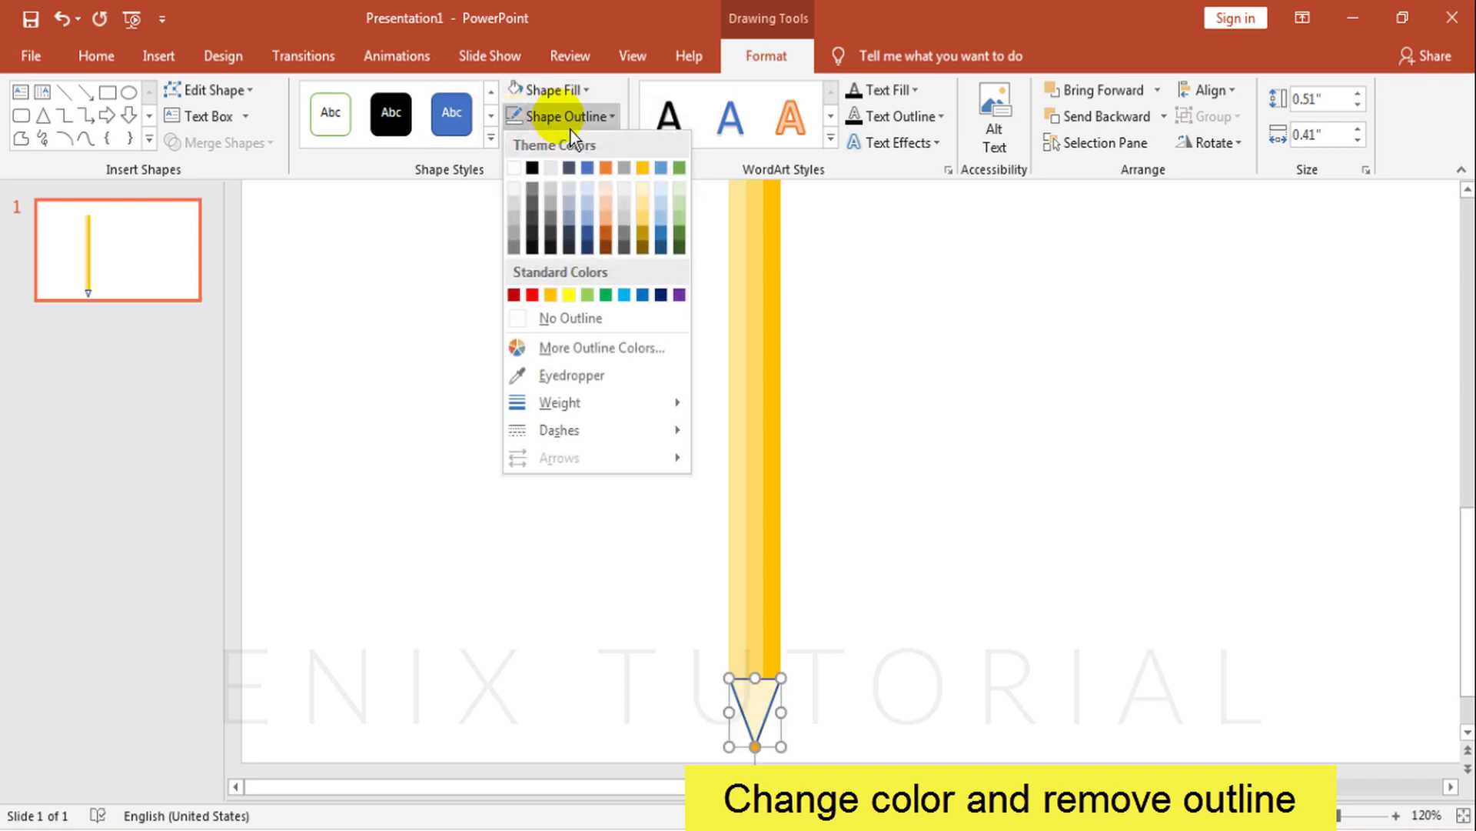
click(570, 318)
click(919, 568)
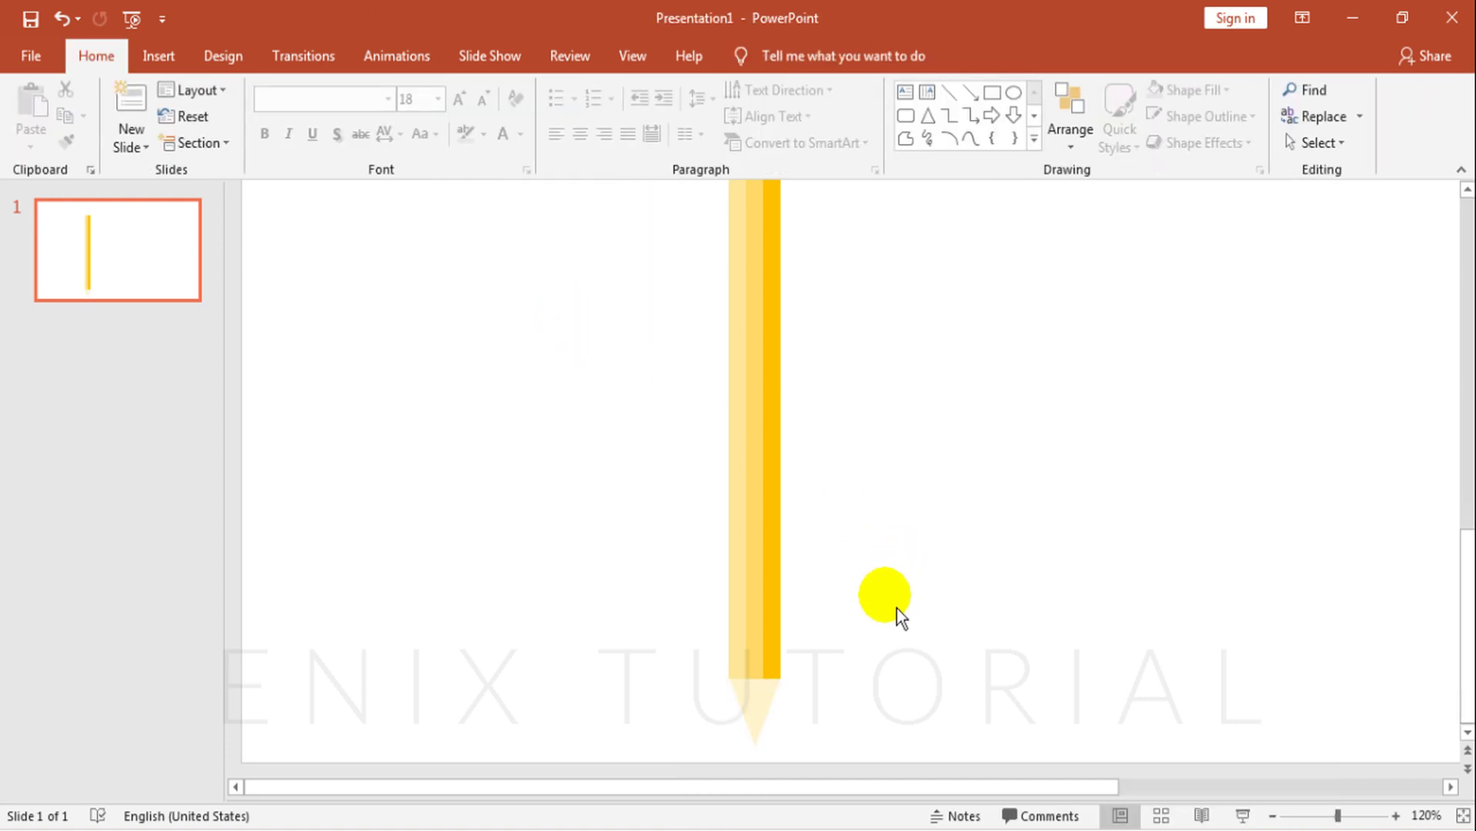
Draw a small oval about 0.08" high and 0.14" wide over the lower edge of the lightest strip.
click(1396, 815)
click(1396, 815)
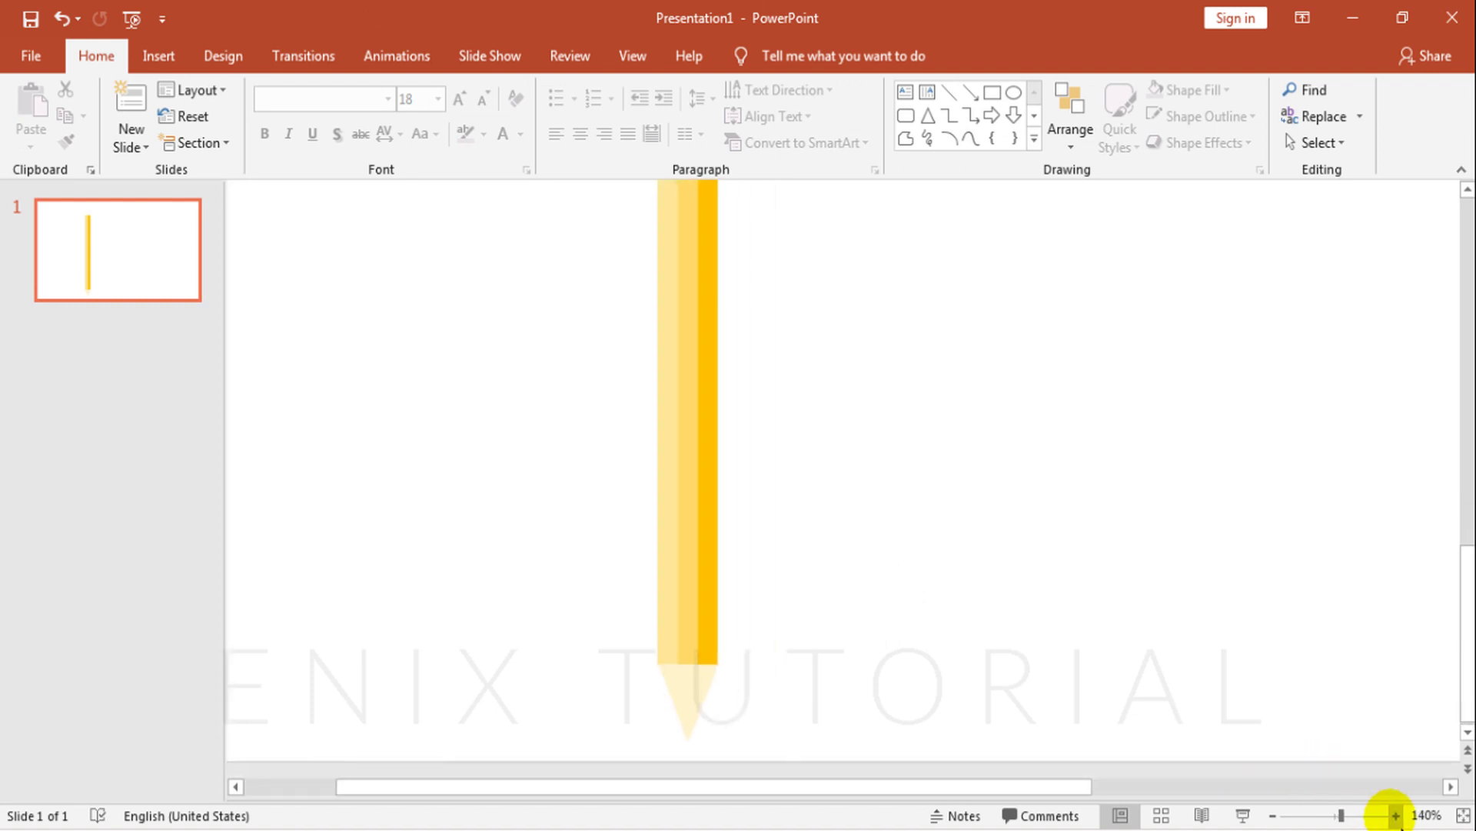
click(1396, 815)
click(1396, 816)
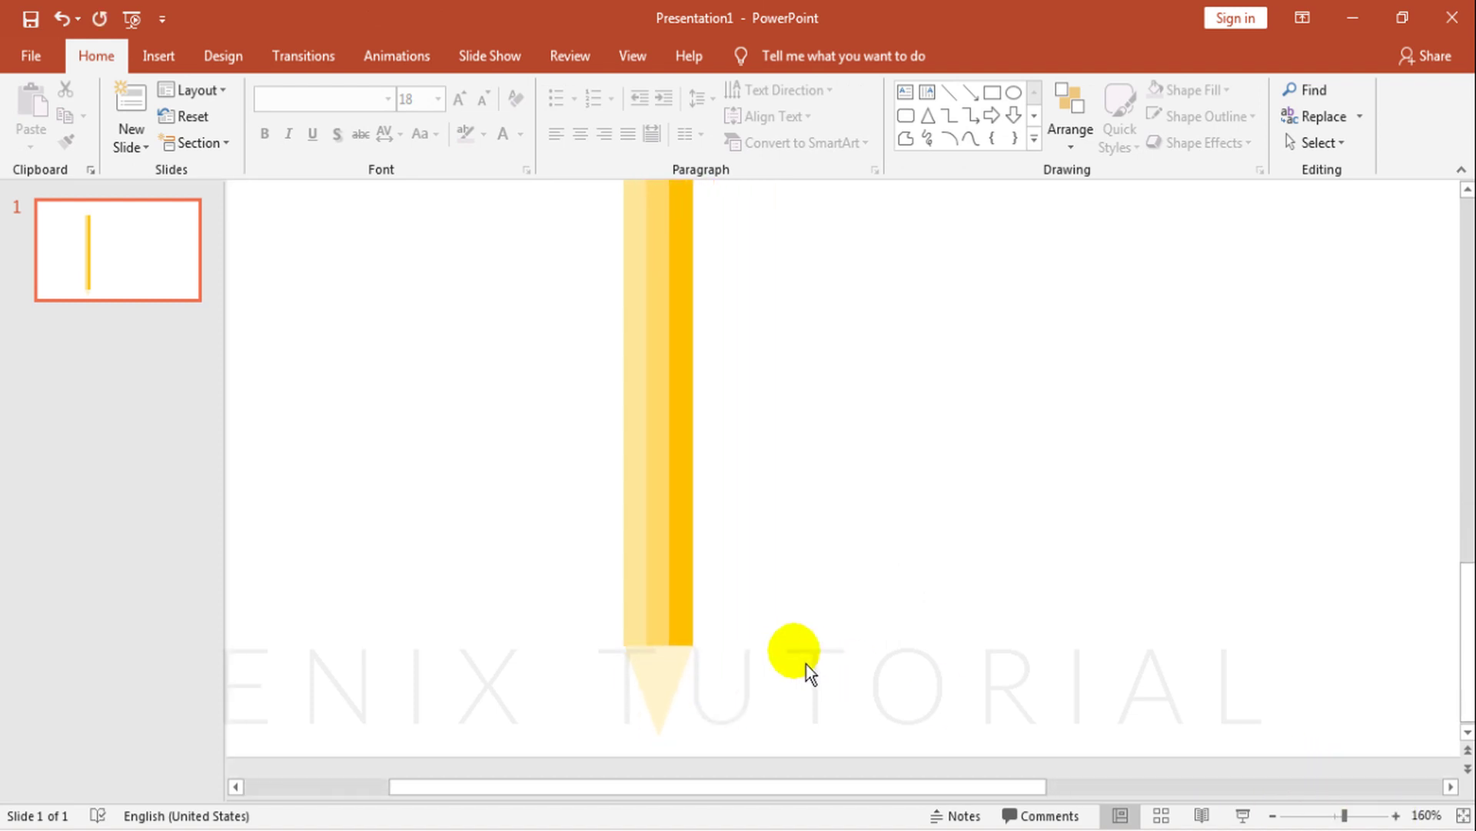
click(158, 55)
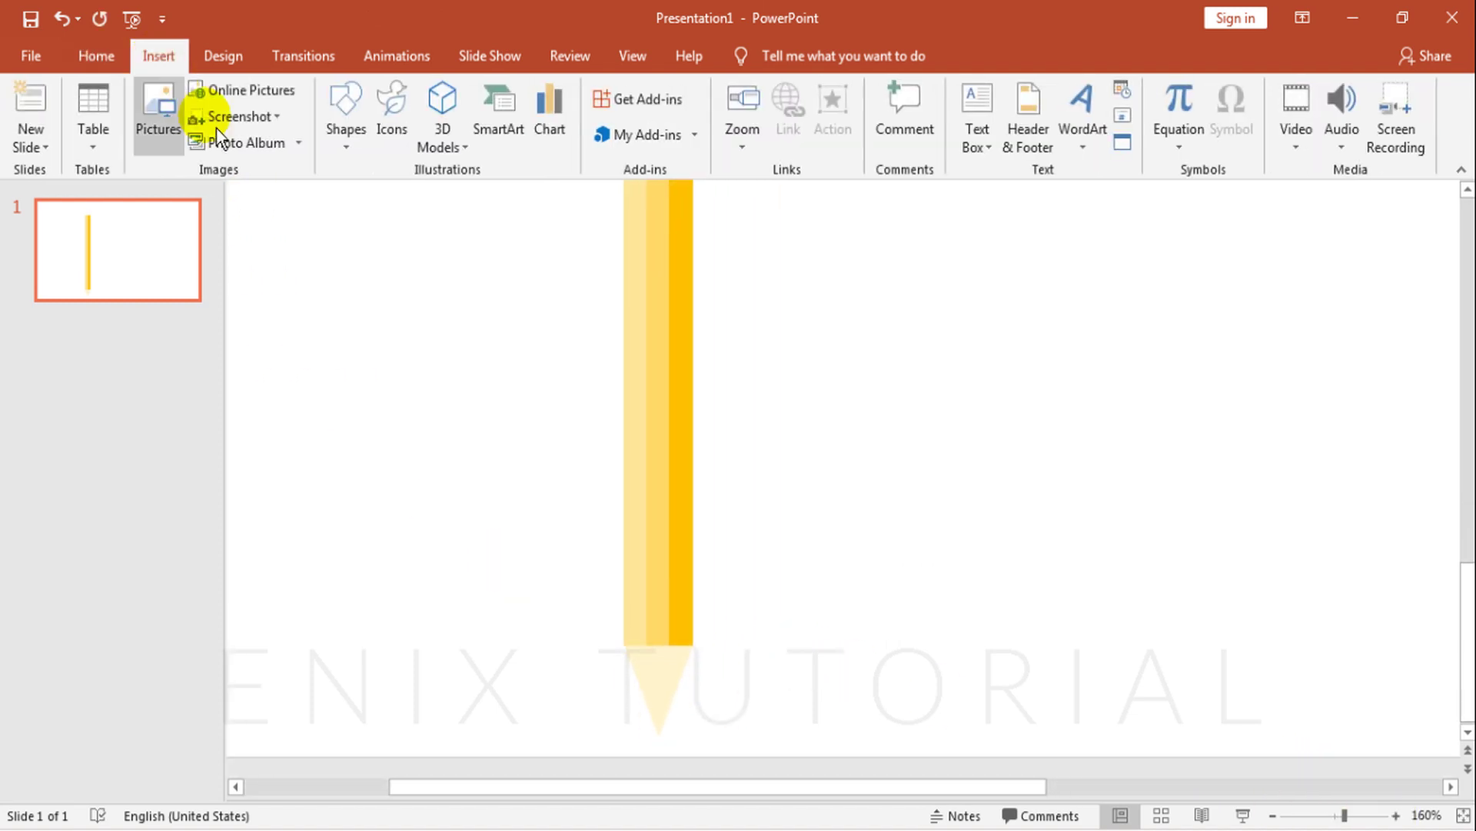
click(345, 162)
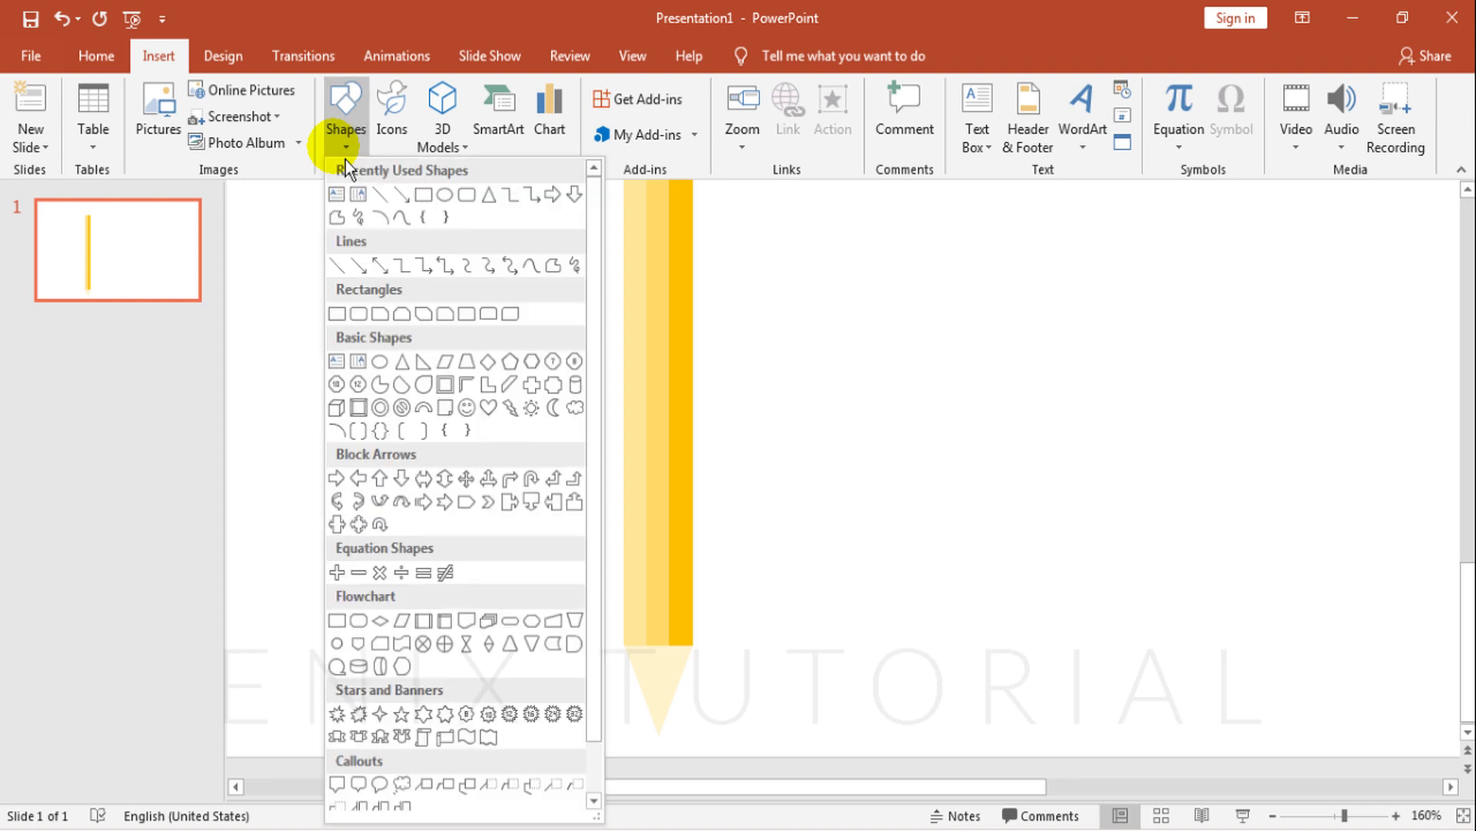
click(398, 383)
mouse_move(623, 648)
mouse_down()
mouse_move(649, 669)
mouse_move(641, 650)
mouse_up()
click(759, 687)
click(713, 664)
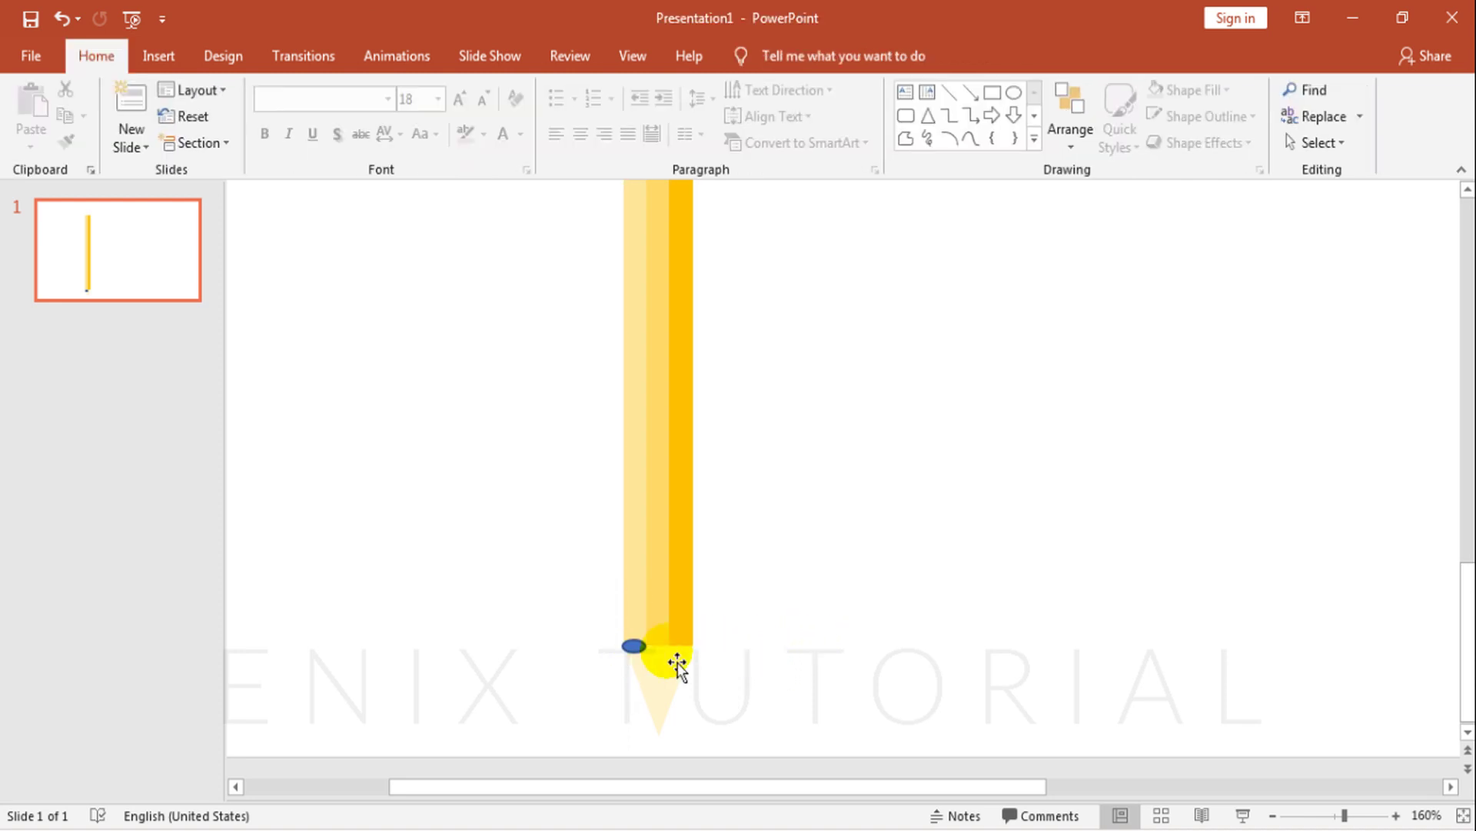
click(652, 659)
drag(664, 659, 665, 659)
click(759, 666)
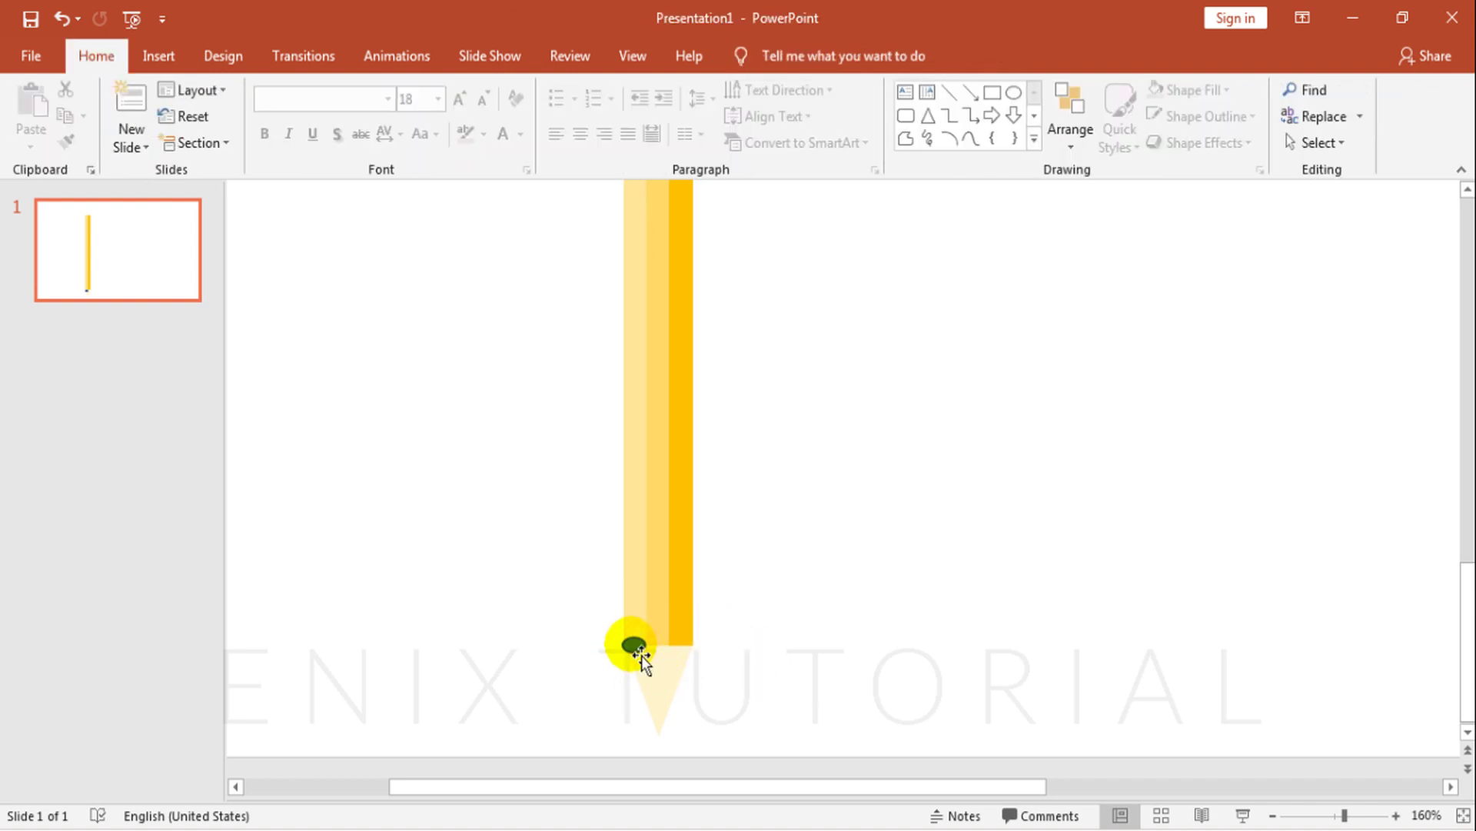
click(641, 655)
key(ctrl+z)
key(ctrl+z)
key(ctrl+z)
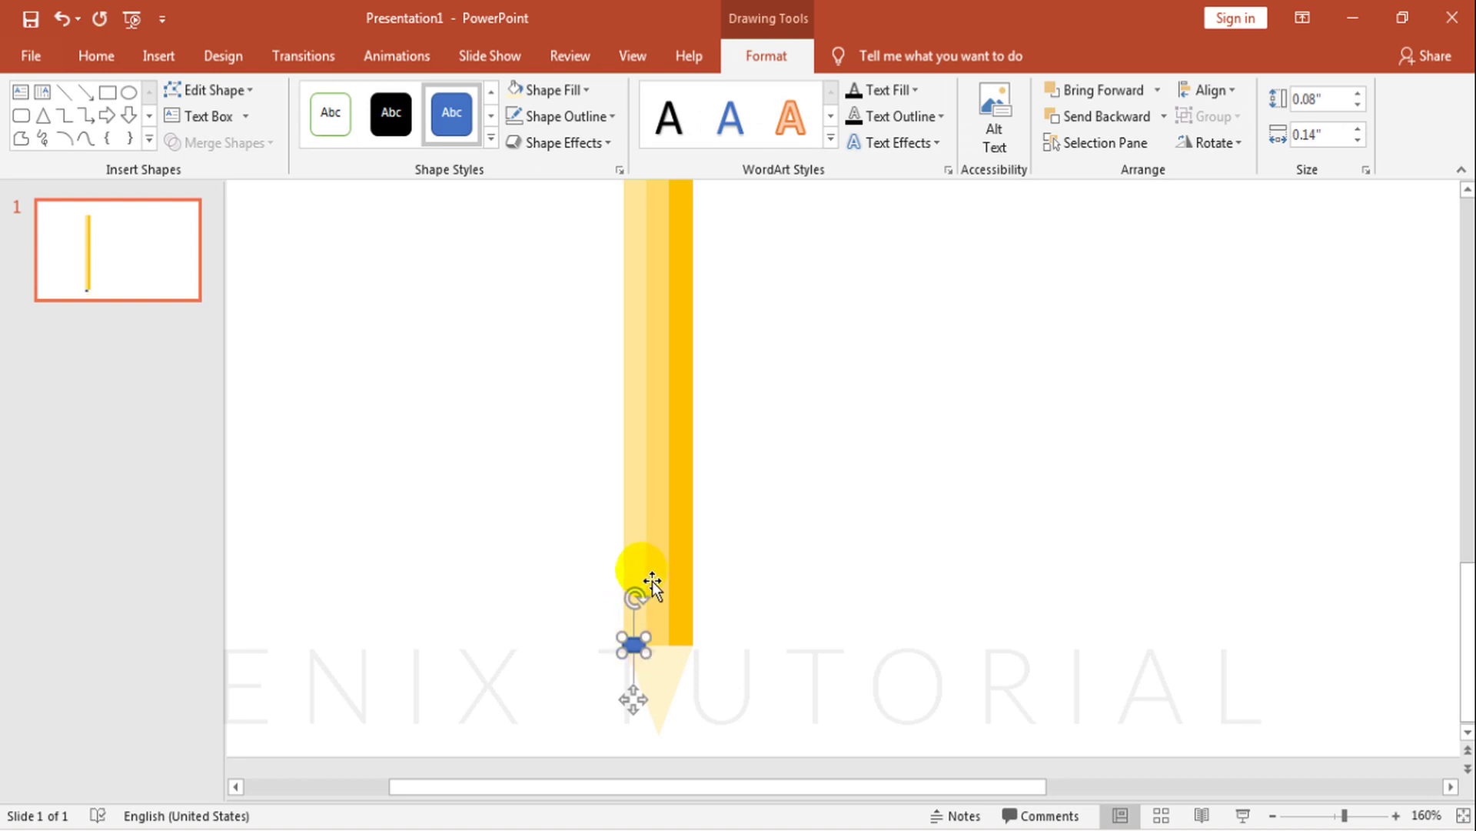
Subtract the small oval from the lower edge of the lightest strip.
click(612, 677)
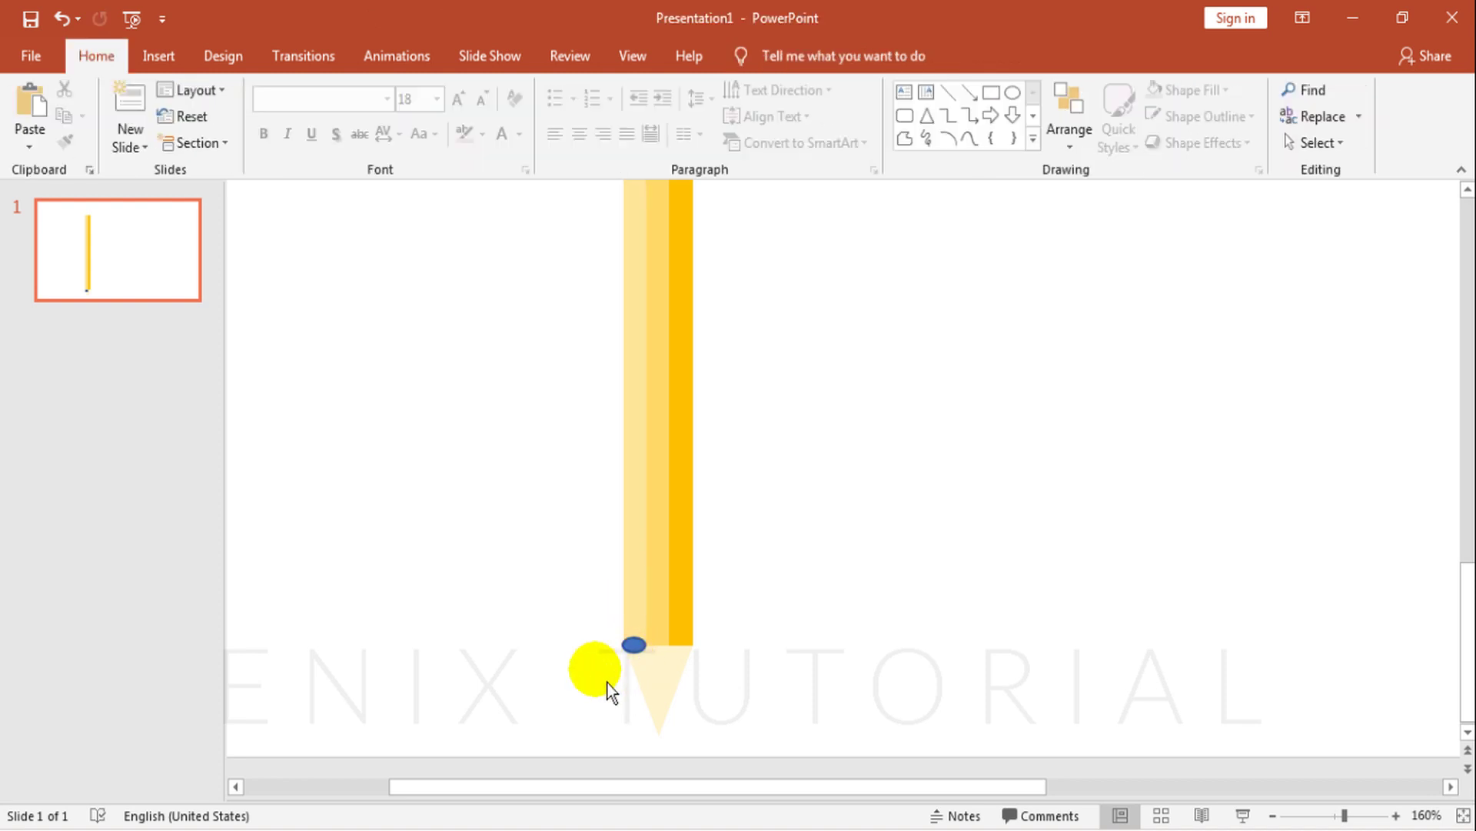
click(654, 505)
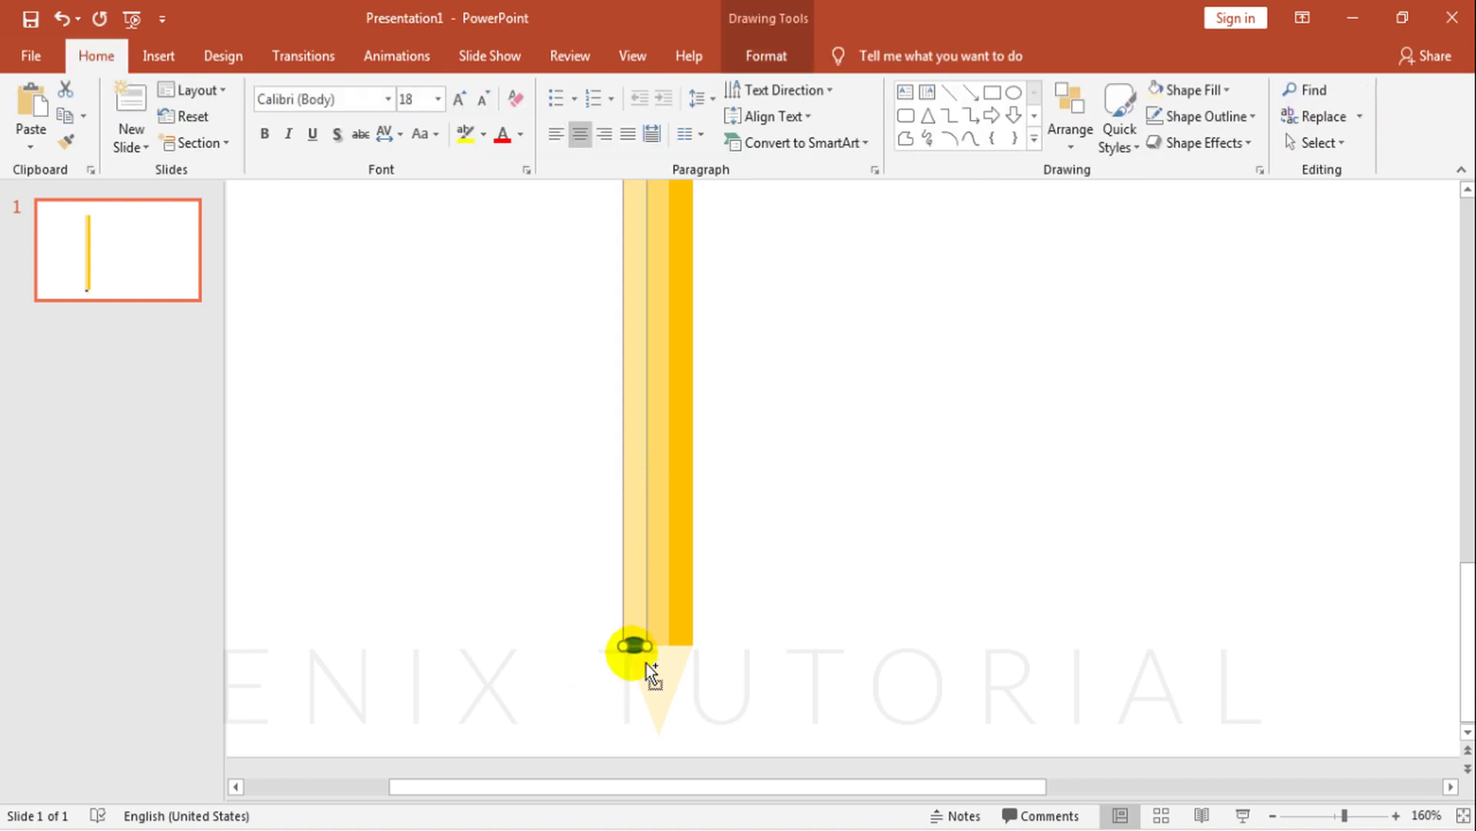
ctrl+click(646, 661)
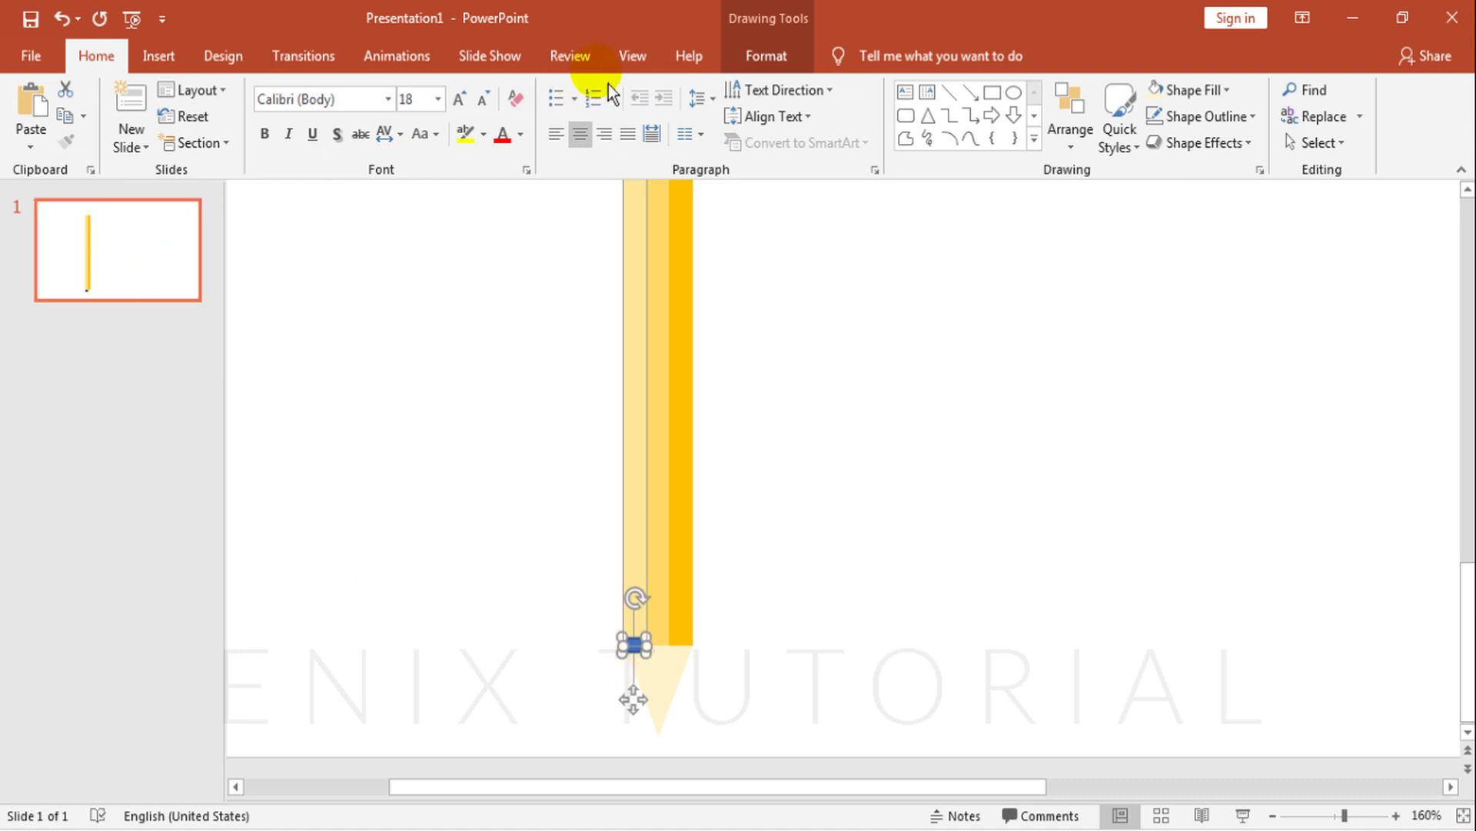
click(754, 59)
click(223, 142)
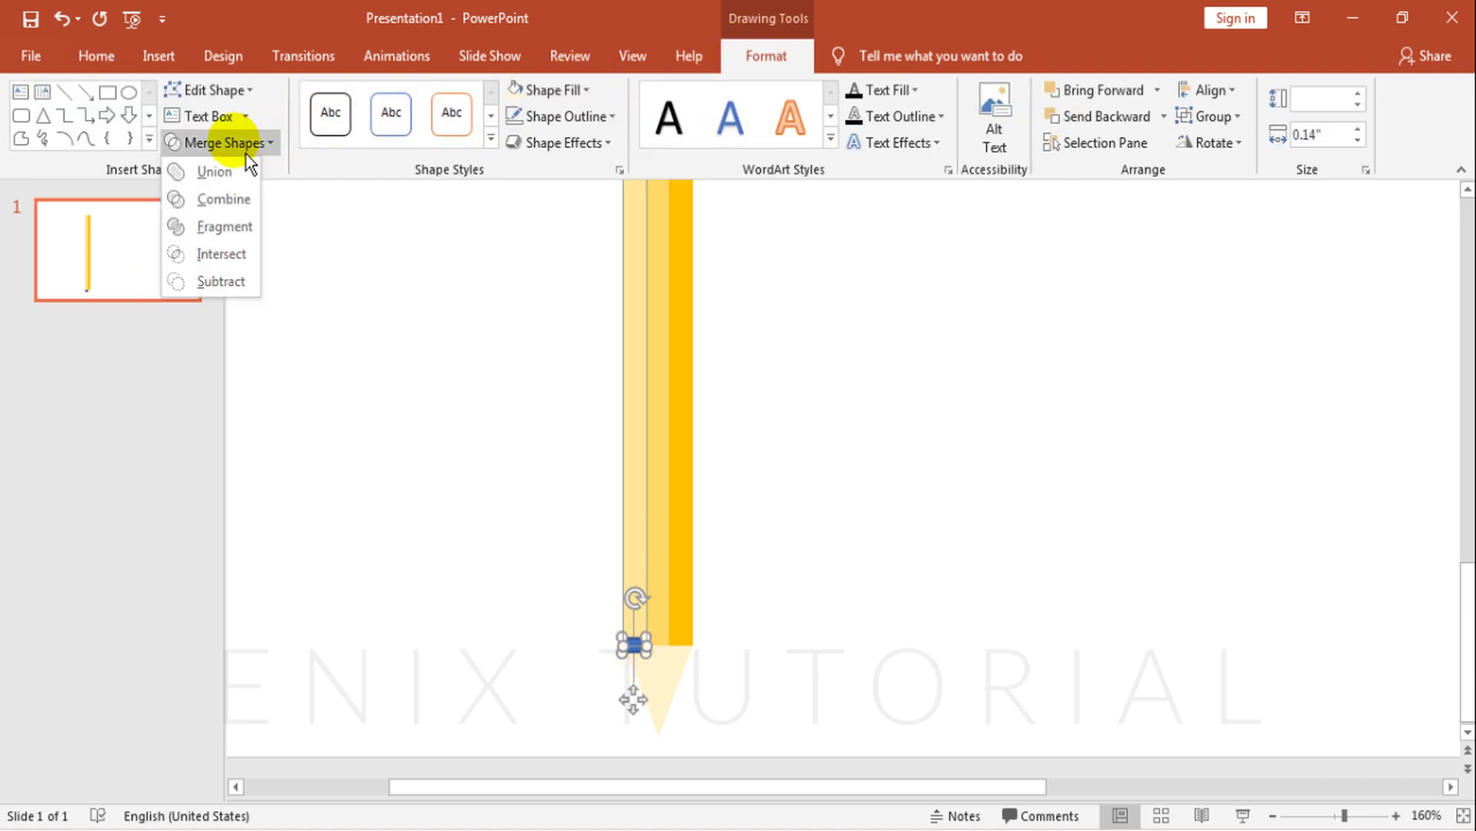
click(223, 282)
Paste another copy of the oval over the middle strip's lower edge and subtract it from that strip.
click(760, 519)
key(ctrl+v)
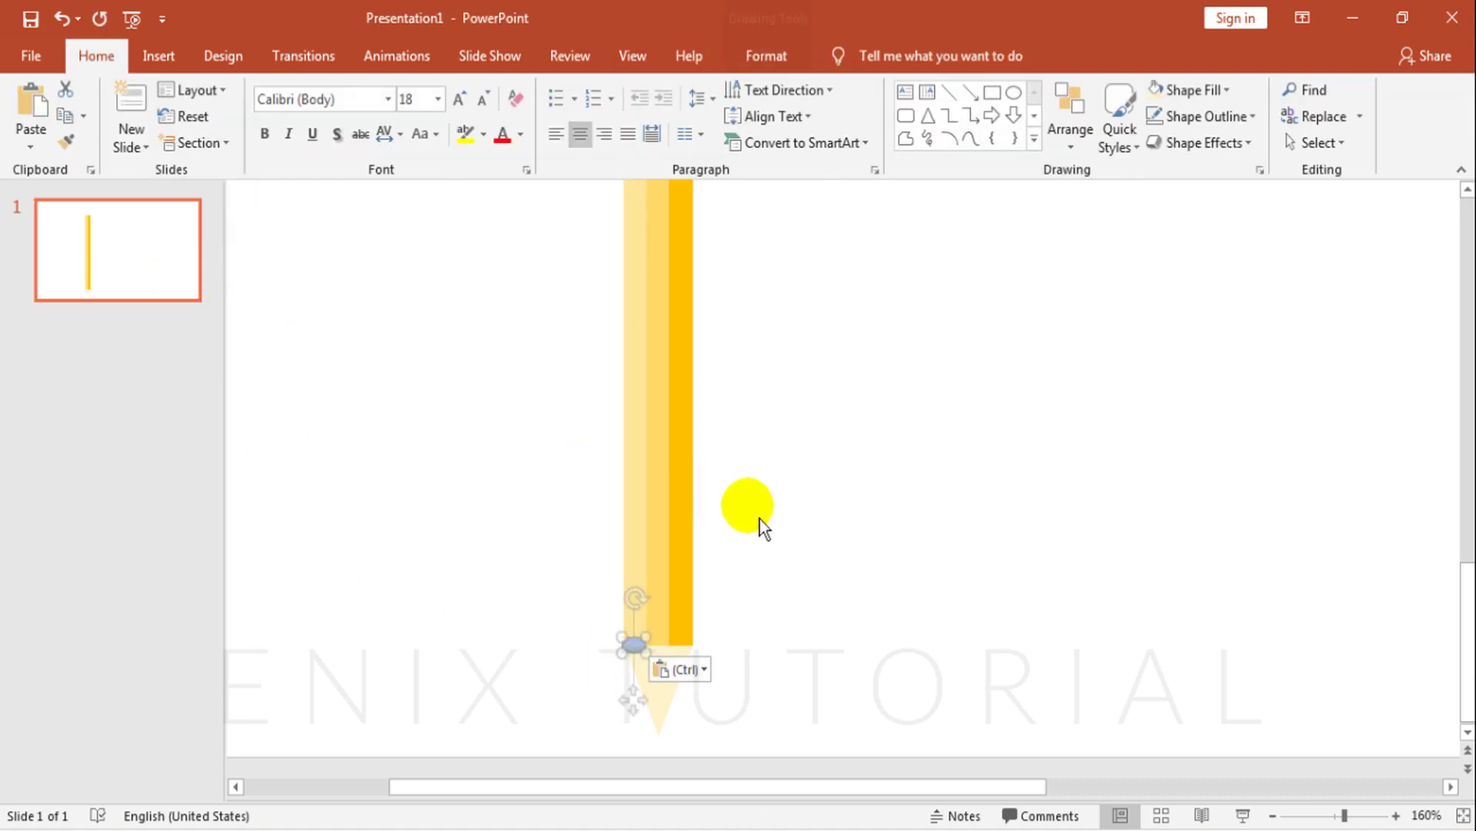
drag(646, 658, 661, 652)
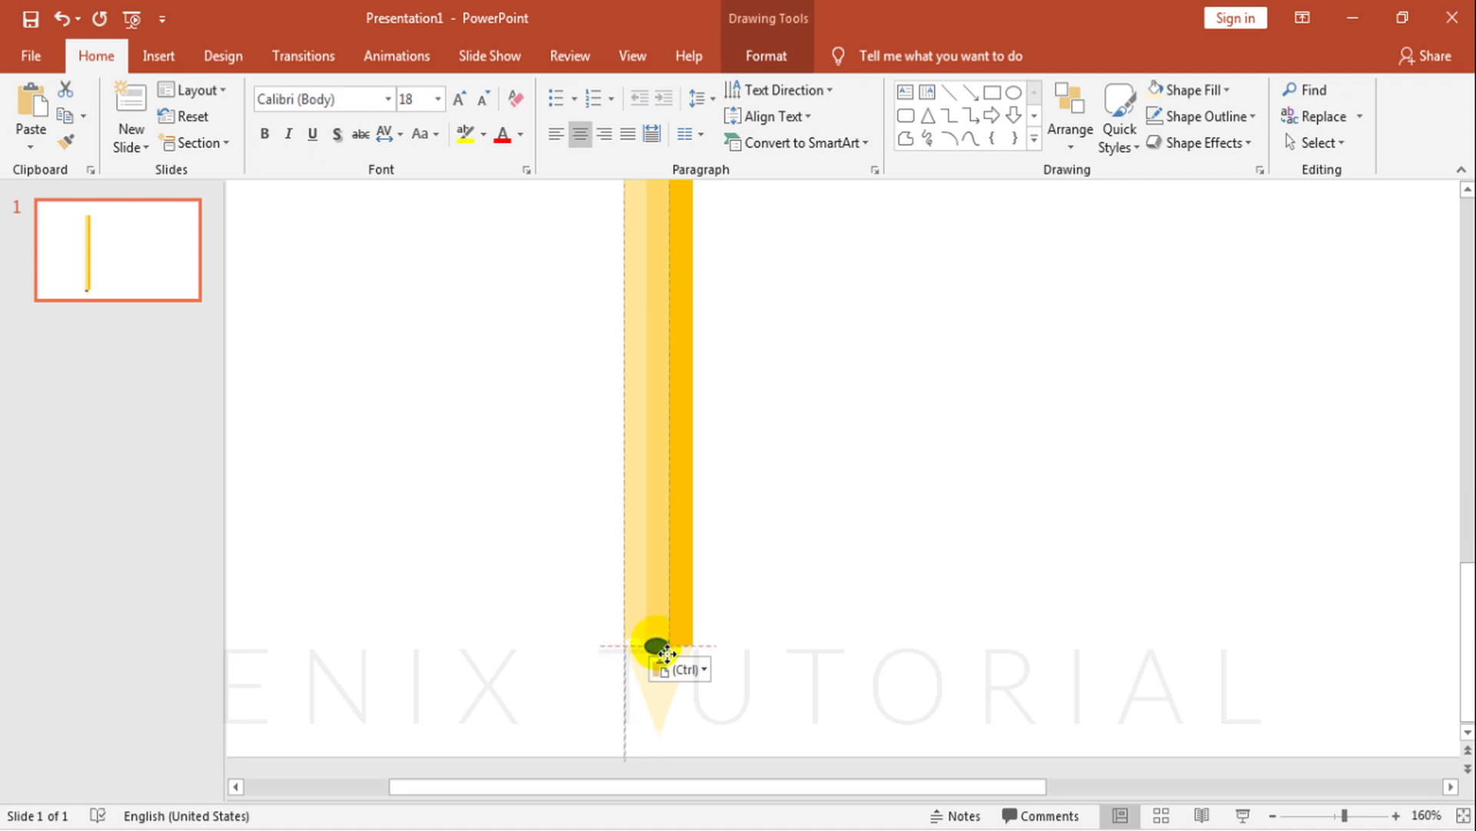
drag(666, 583, 671, 659)
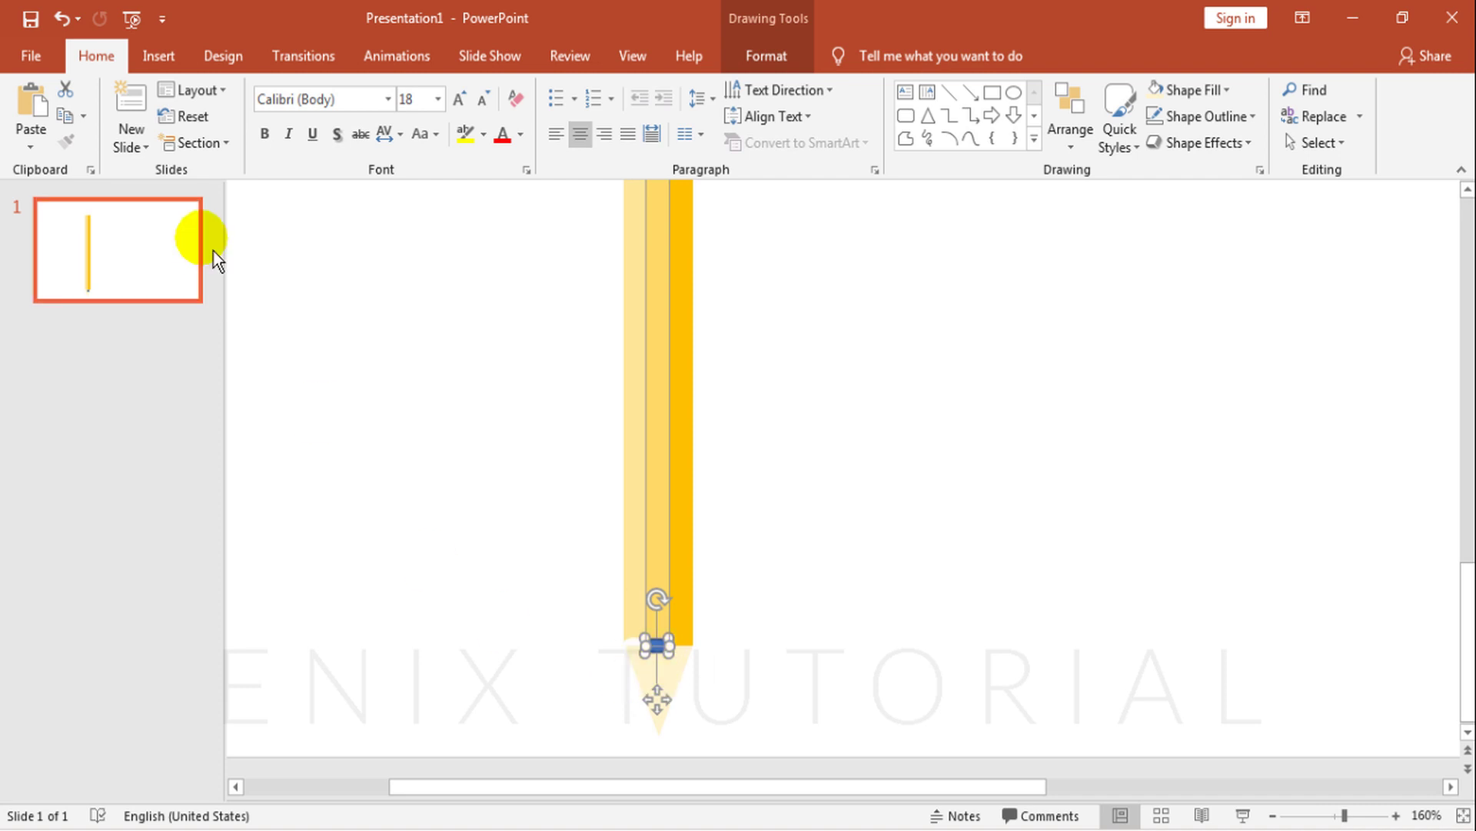
click(768, 56)
click(270, 144)
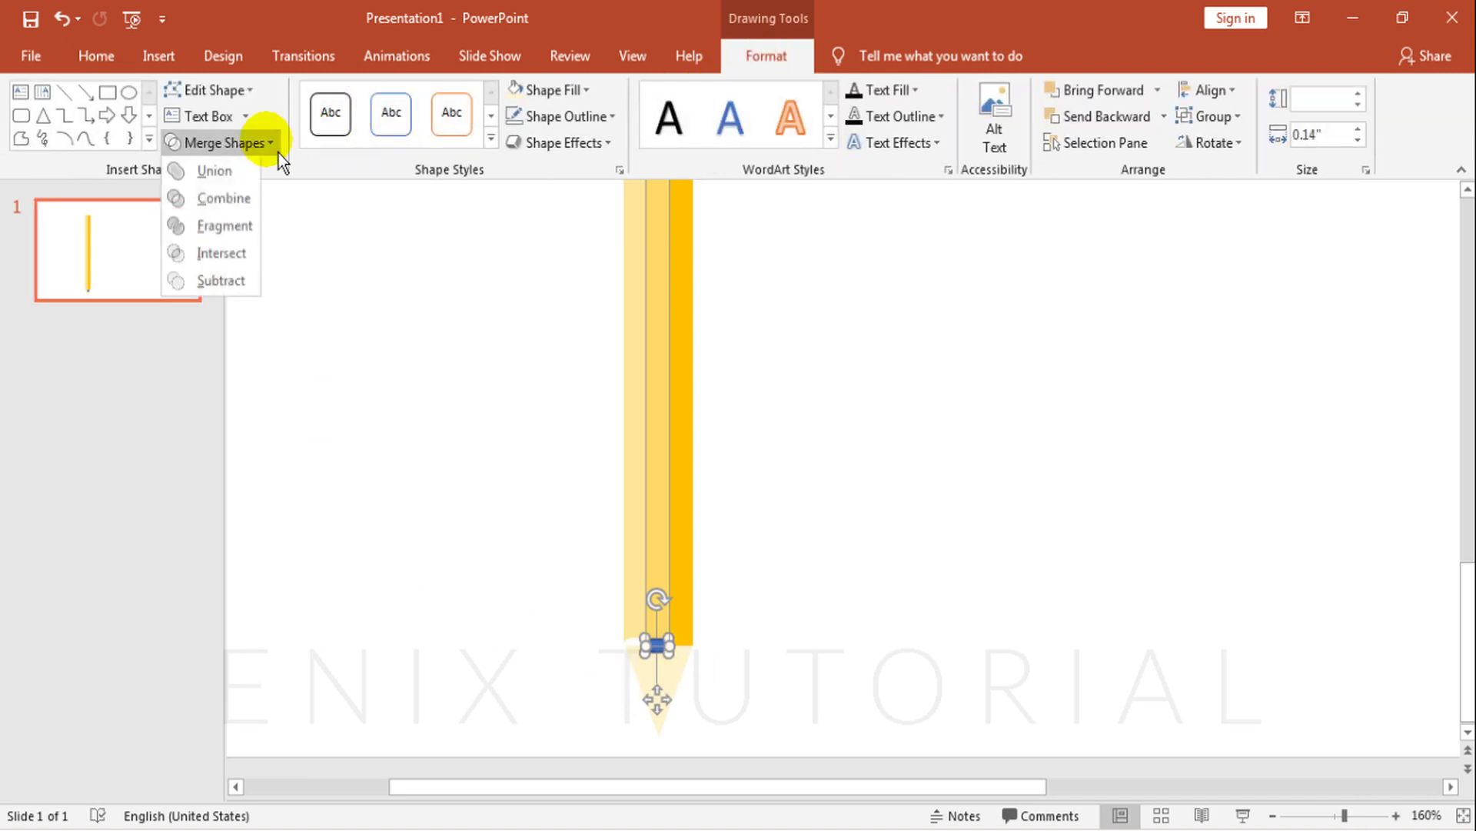
click(235, 283)
Paste one more copy of the oval and place it over the lower edge of the darkest gold strip.
click(774, 561)
key(ctrl+v)
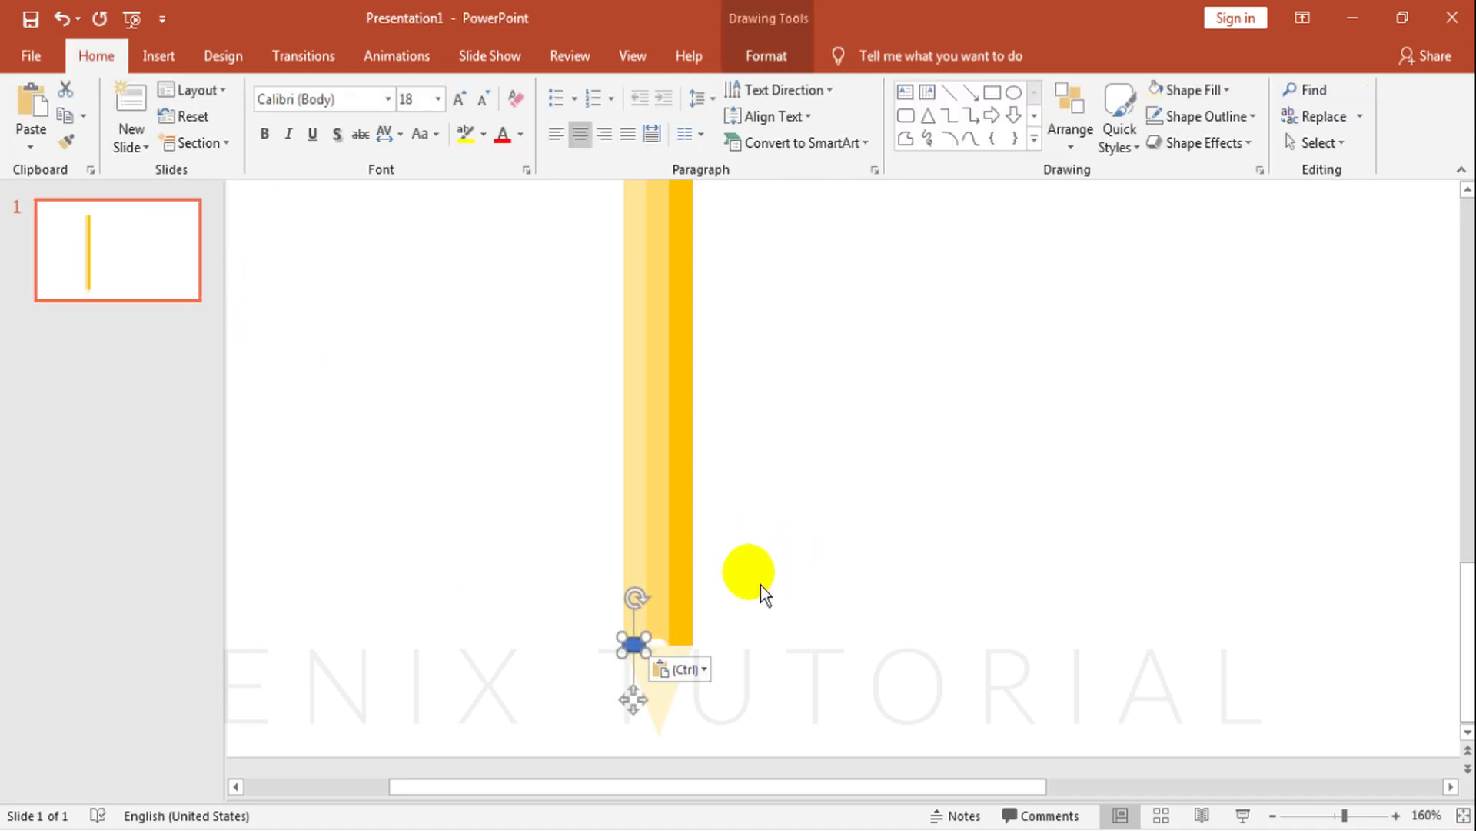
drag(644, 653, 672, 645)
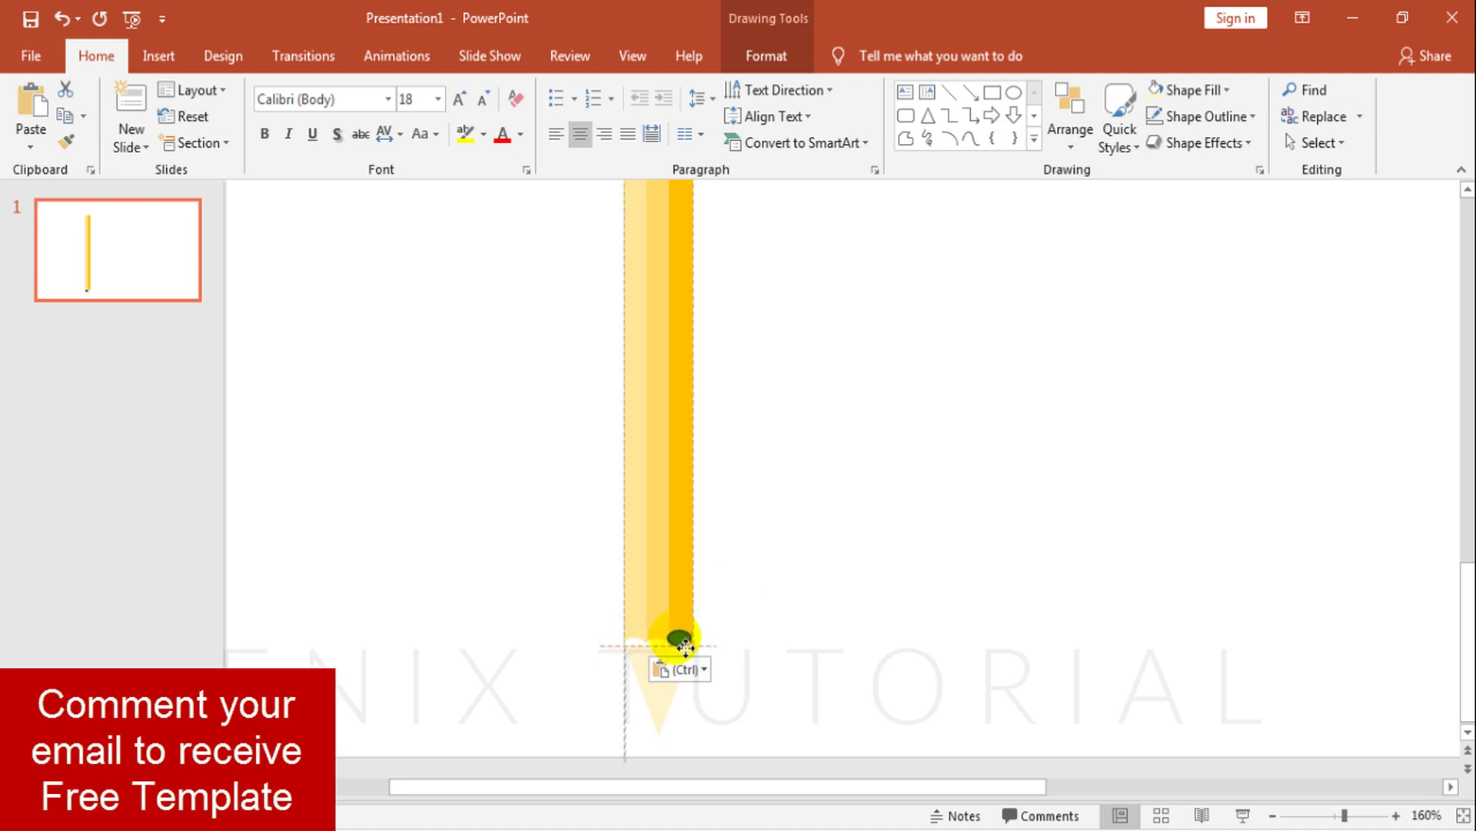
drag(689, 652, 687, 650)
Subtract the pasted oval from the lower edge of the darkest gold strip.
scroll(769, 615, up, 2)
scroll(769, 615, left, 3)
click(967, 597)
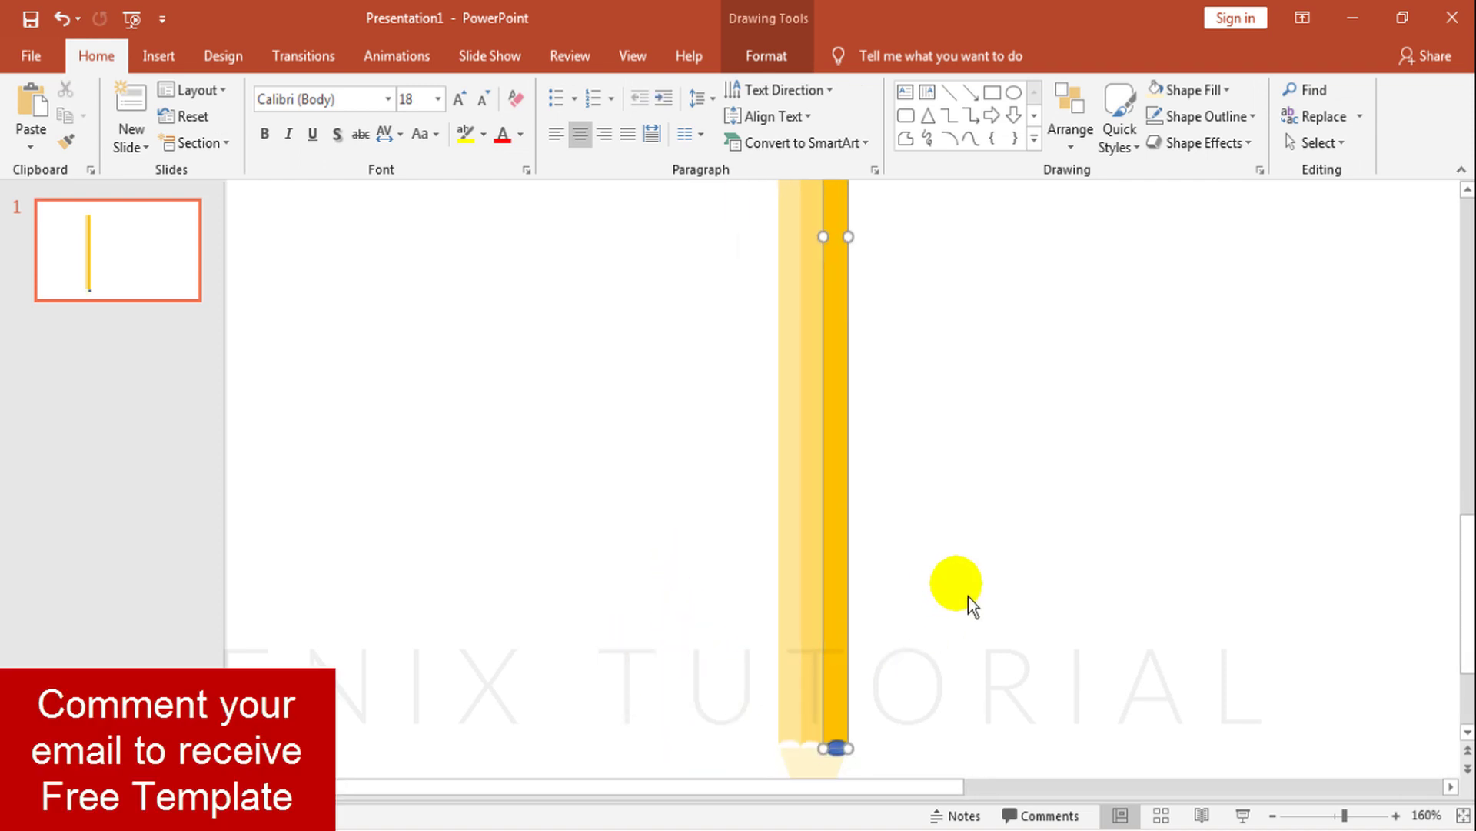
scroll(967, 597, down, 1)
drag(864, 695, 860, 694)
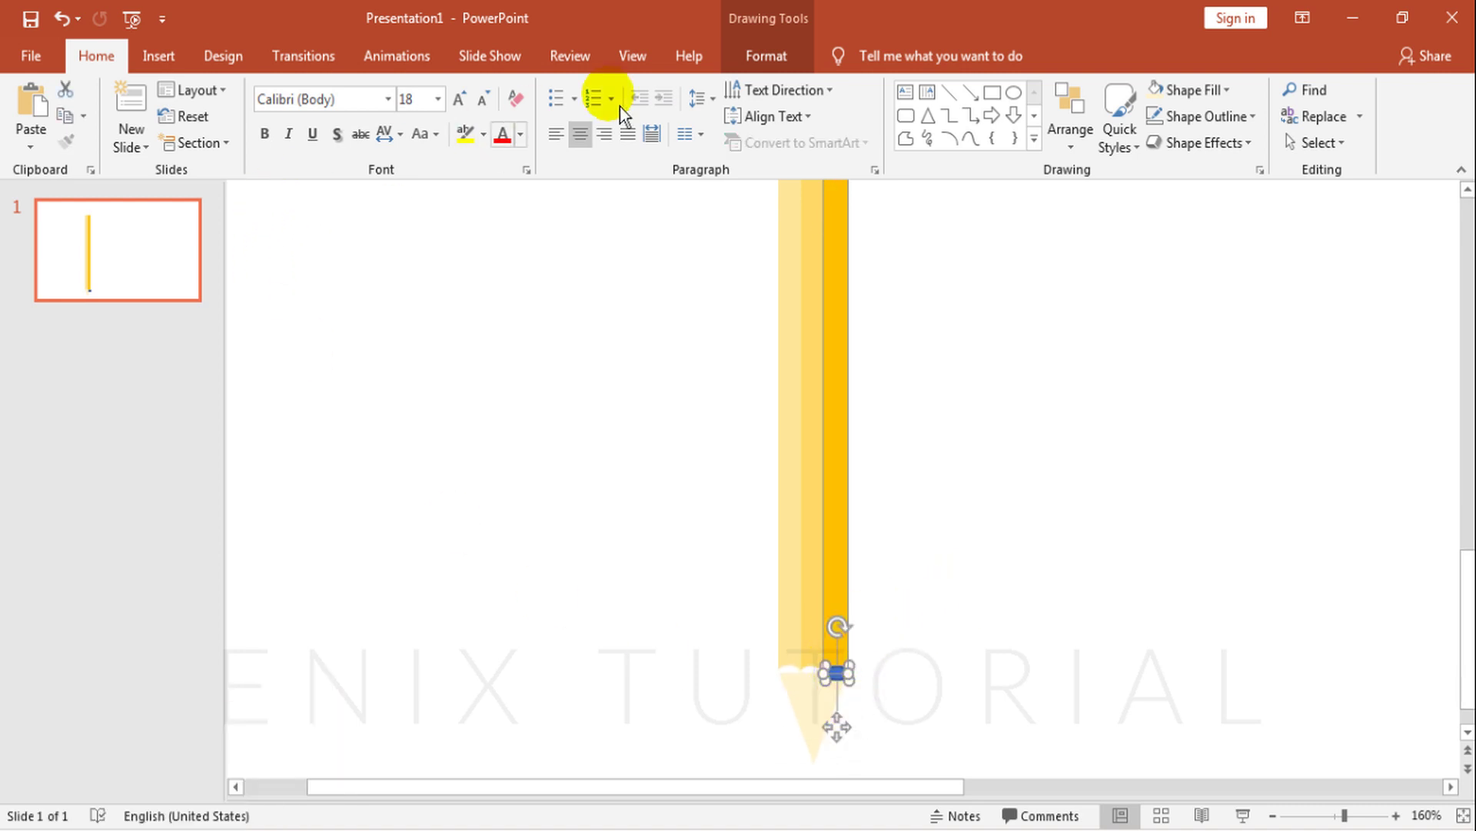
click(747, 57)
click(254, 145)
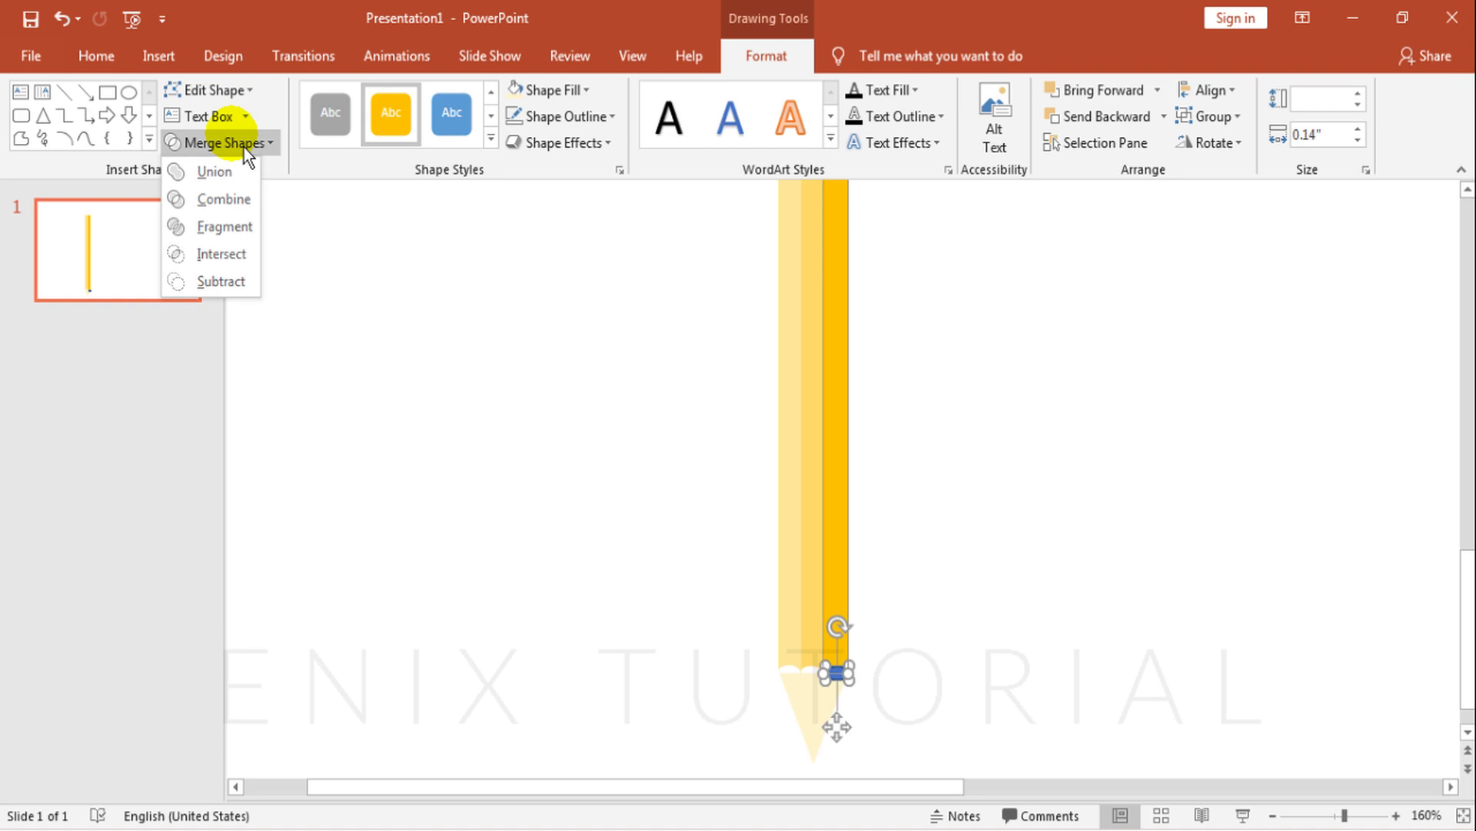
click(233, 279)
click(871, 589)
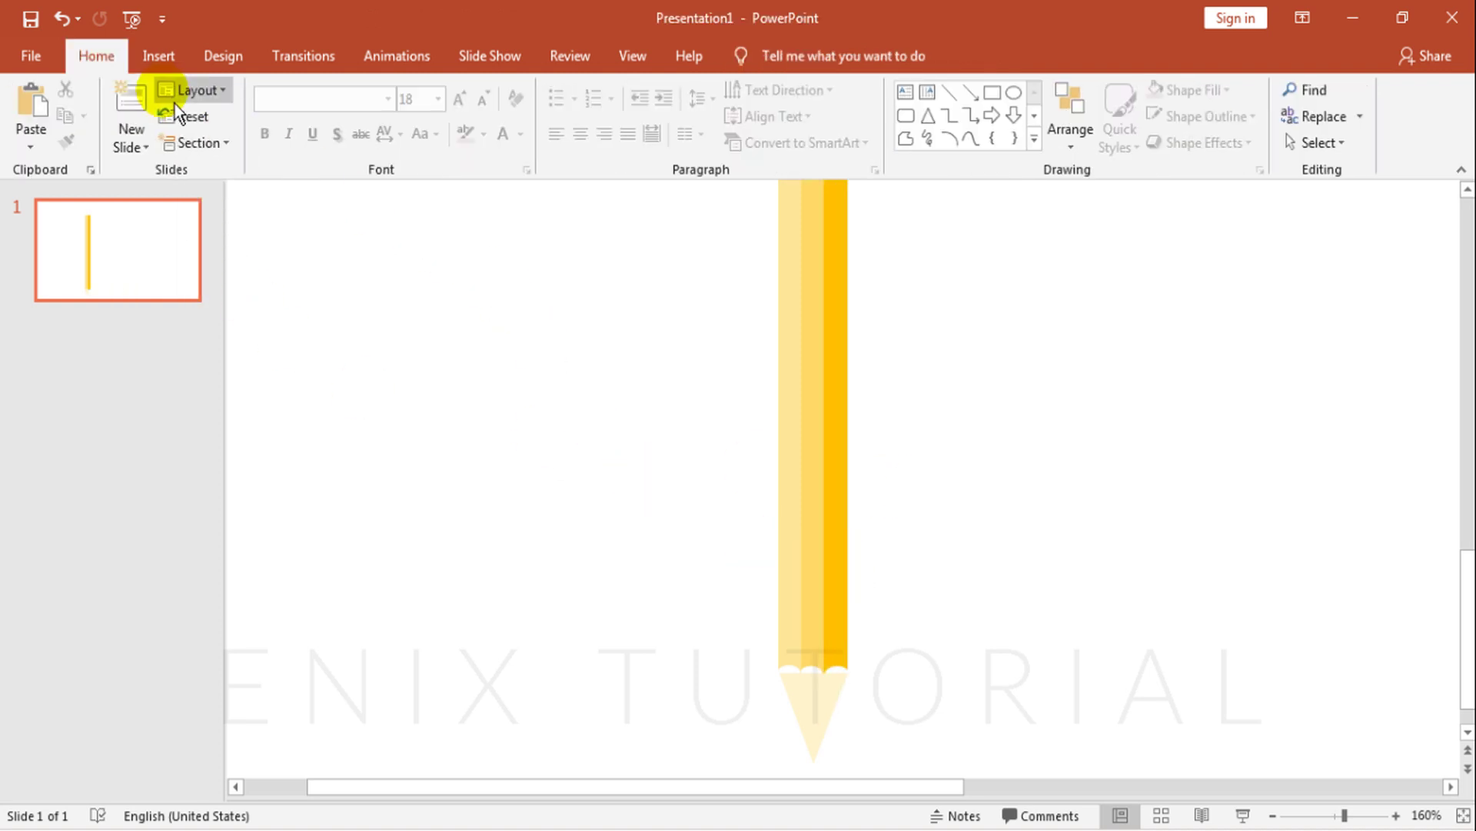
Draw a rectangle about 0.24" high and 0.42" wide across the pencil body's lower end, directly above the tip triangle.
click(159, 58)
click(345, 135)
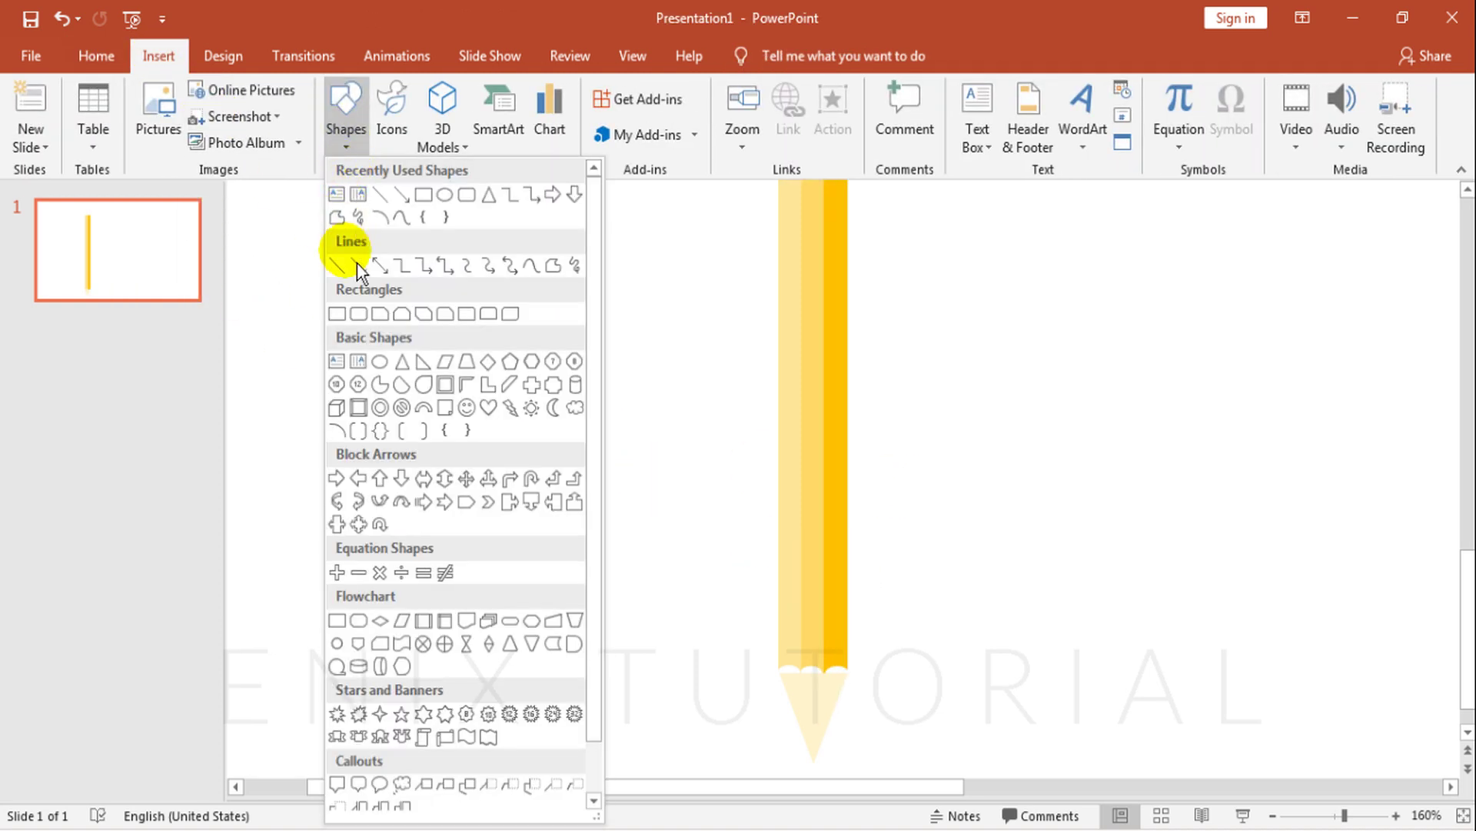
click(337, 313)
mouse_move(669, 528)
mouse_down()
mouse_move(738, 629)
mouse_move(817, 663)
mouse_move(864, 645)
mouse_move(825, 643)
mouse_up()
click(982, 639)
click(834, 629)
click(925, 646)
click(837, 666)
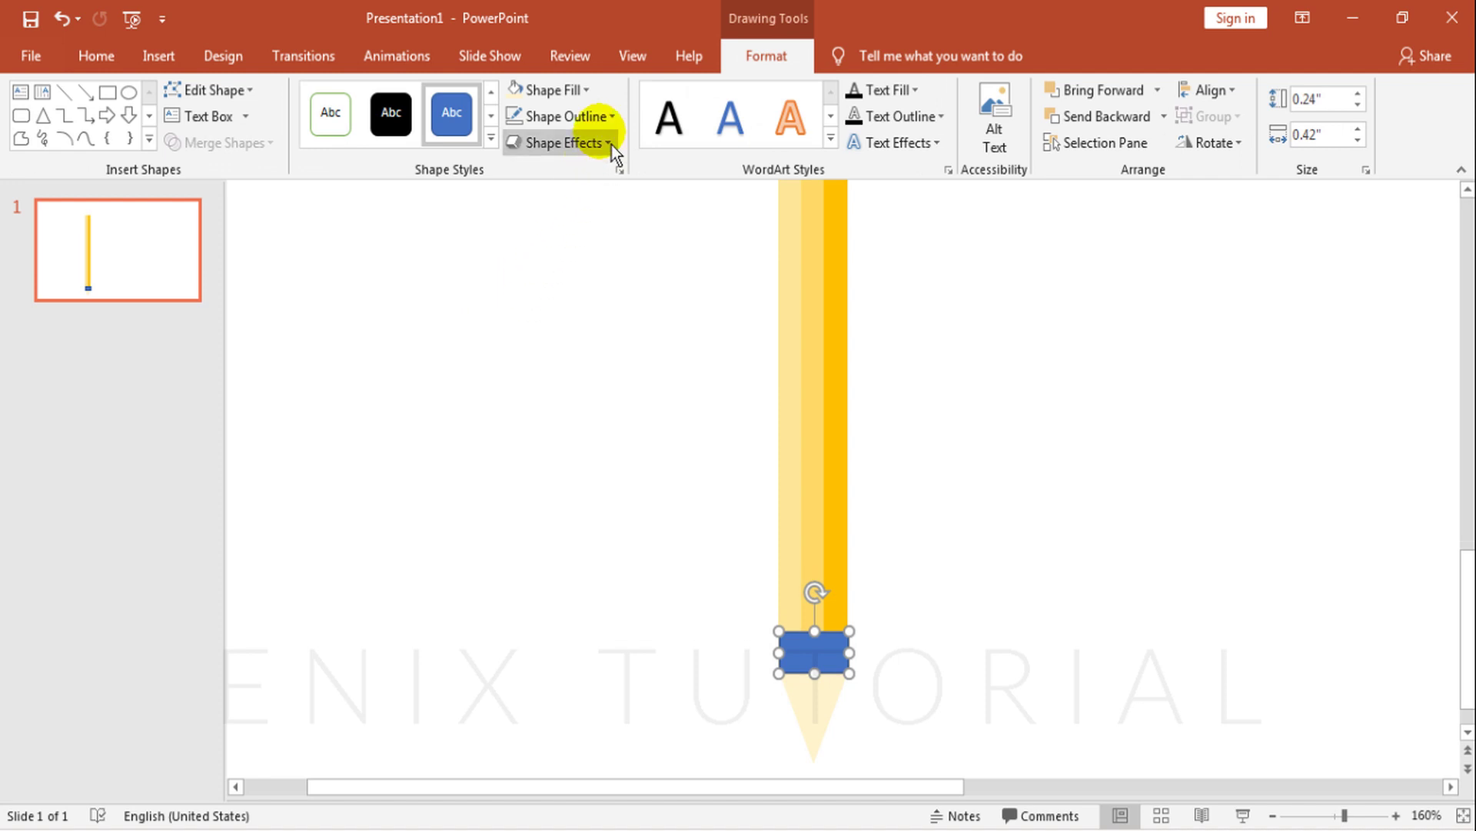
Fill the rectangle with the tip's lightest gold shade, remove its outline and extend it slightly to cover the body's width.
click(529, 98)
click(969, 466)
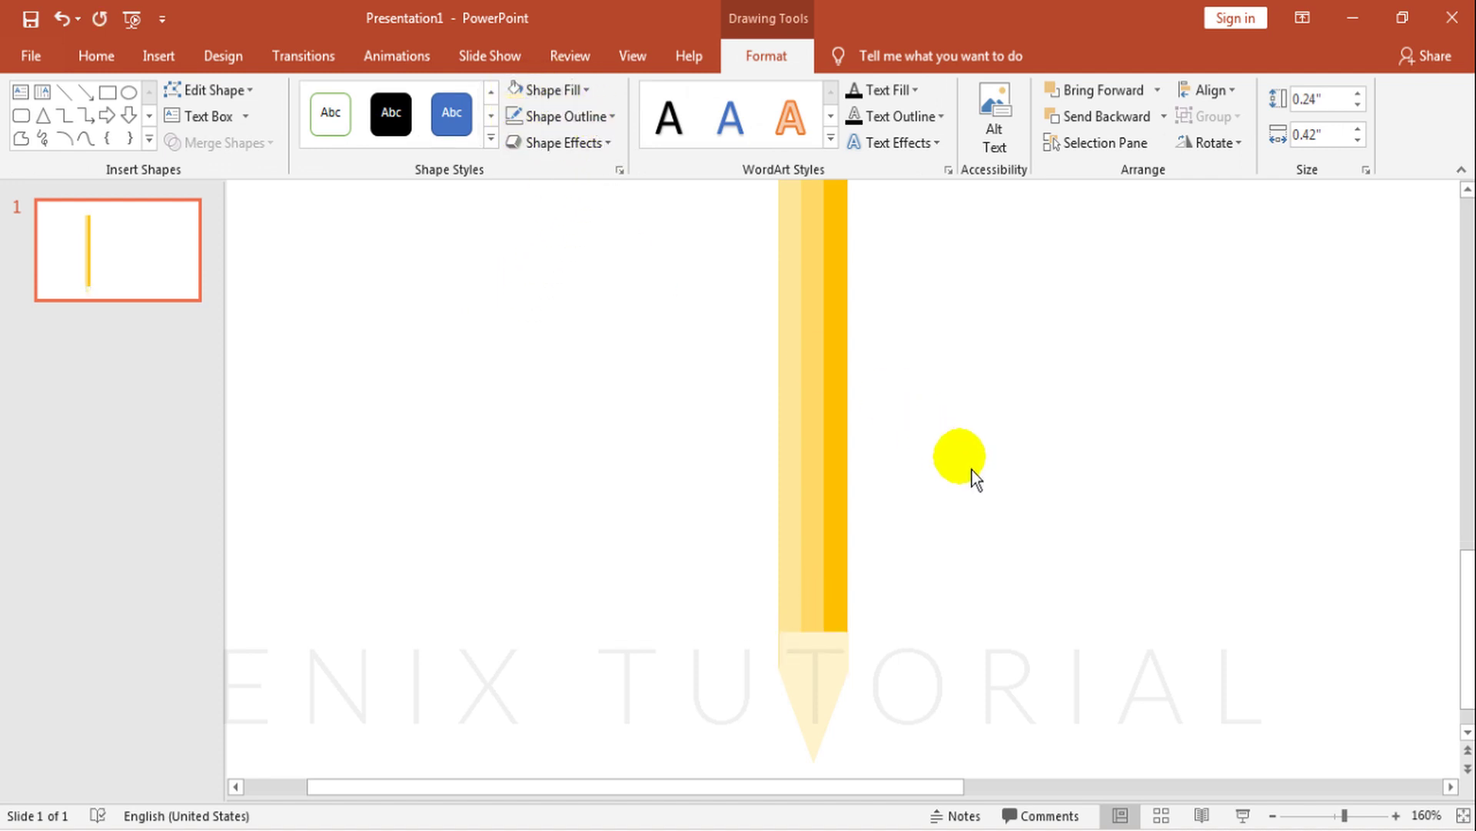
click(836, 663)
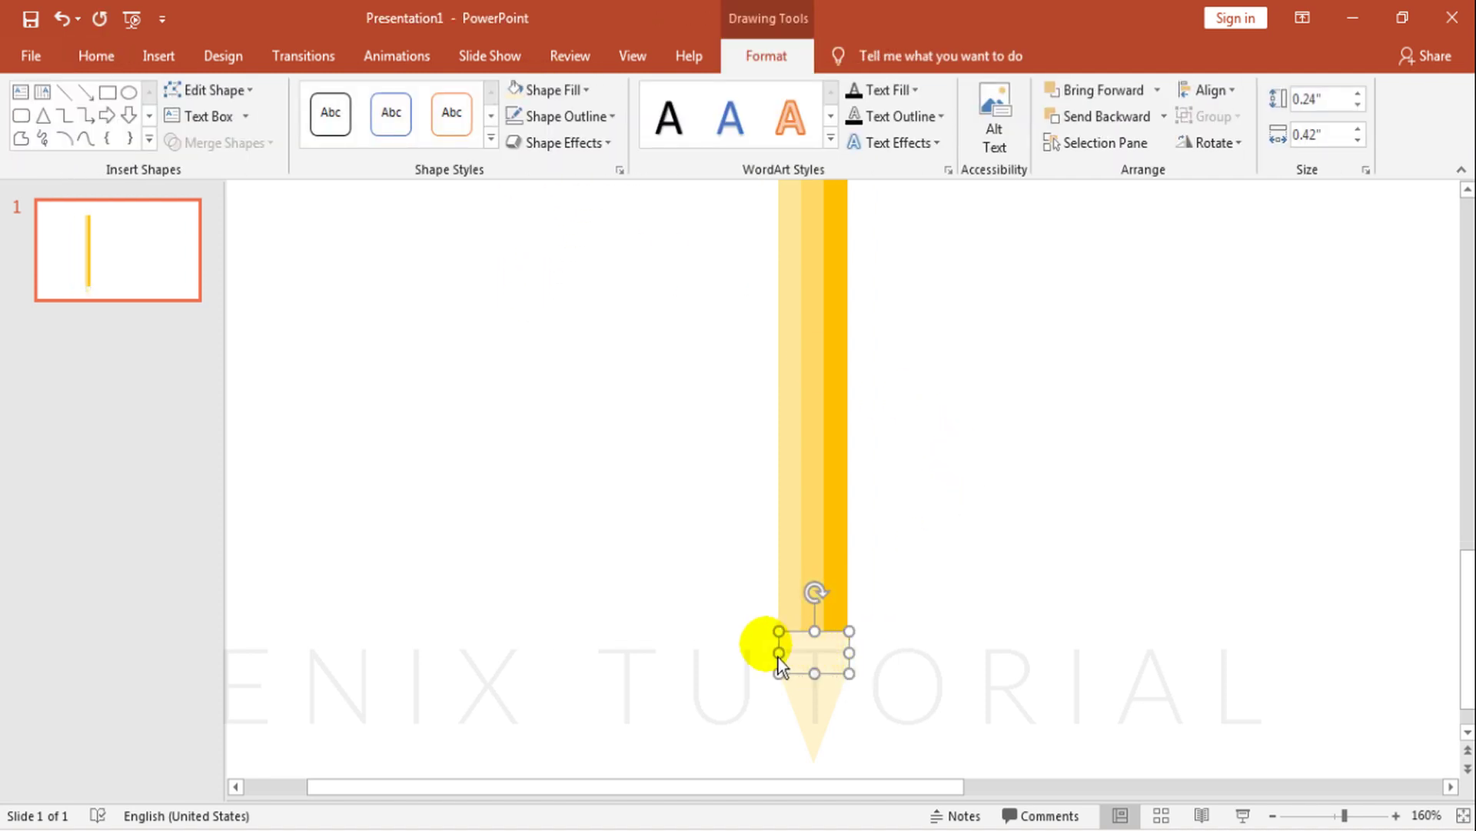
drag(785, 660, 782, 660)
click(935, 654)
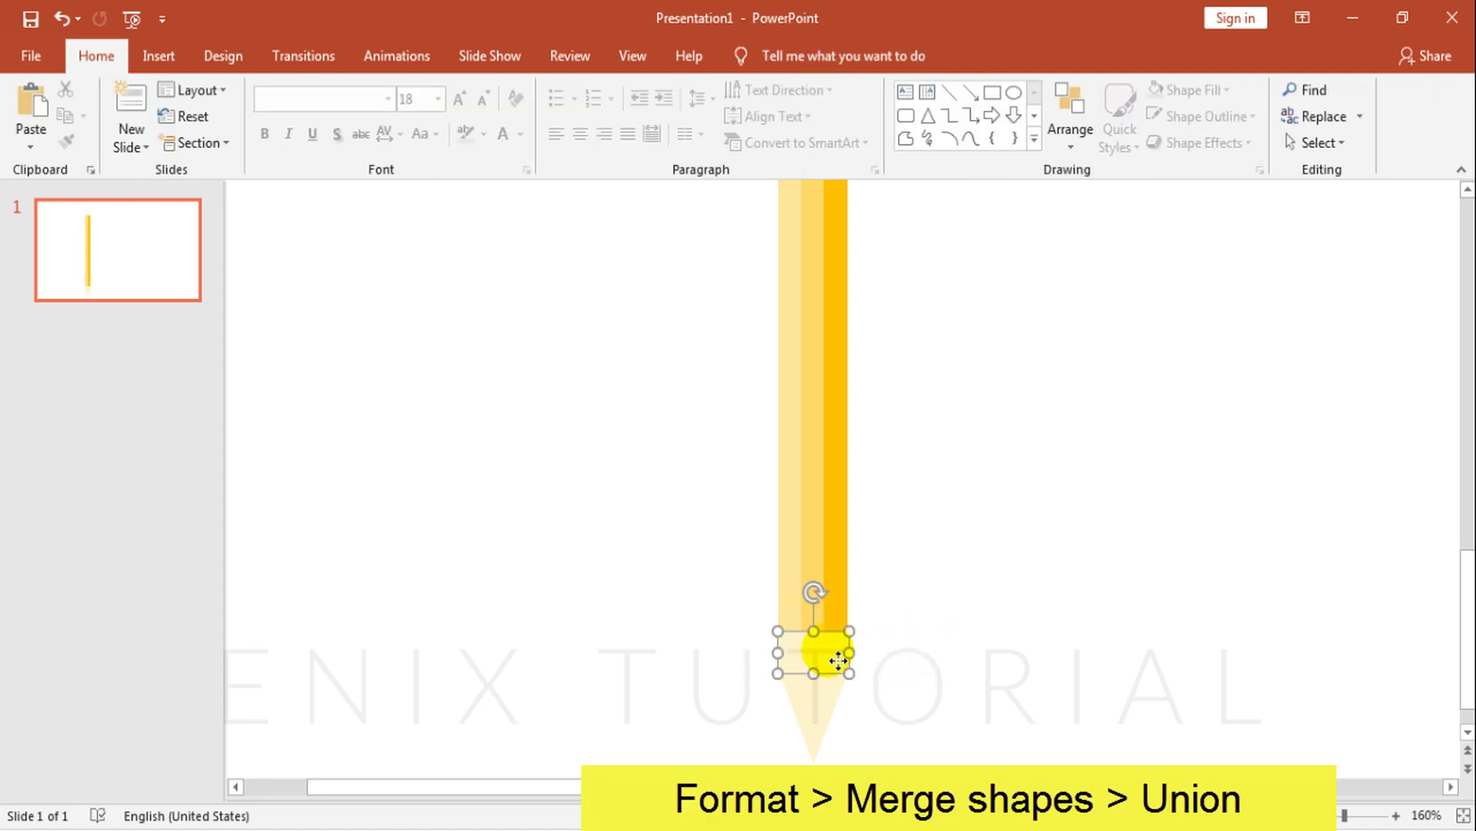
Merge the rectangle and the tip triangle with Union, and send the merged tip behind the body strips.
click(838, 660)
shift+click(821, 698)
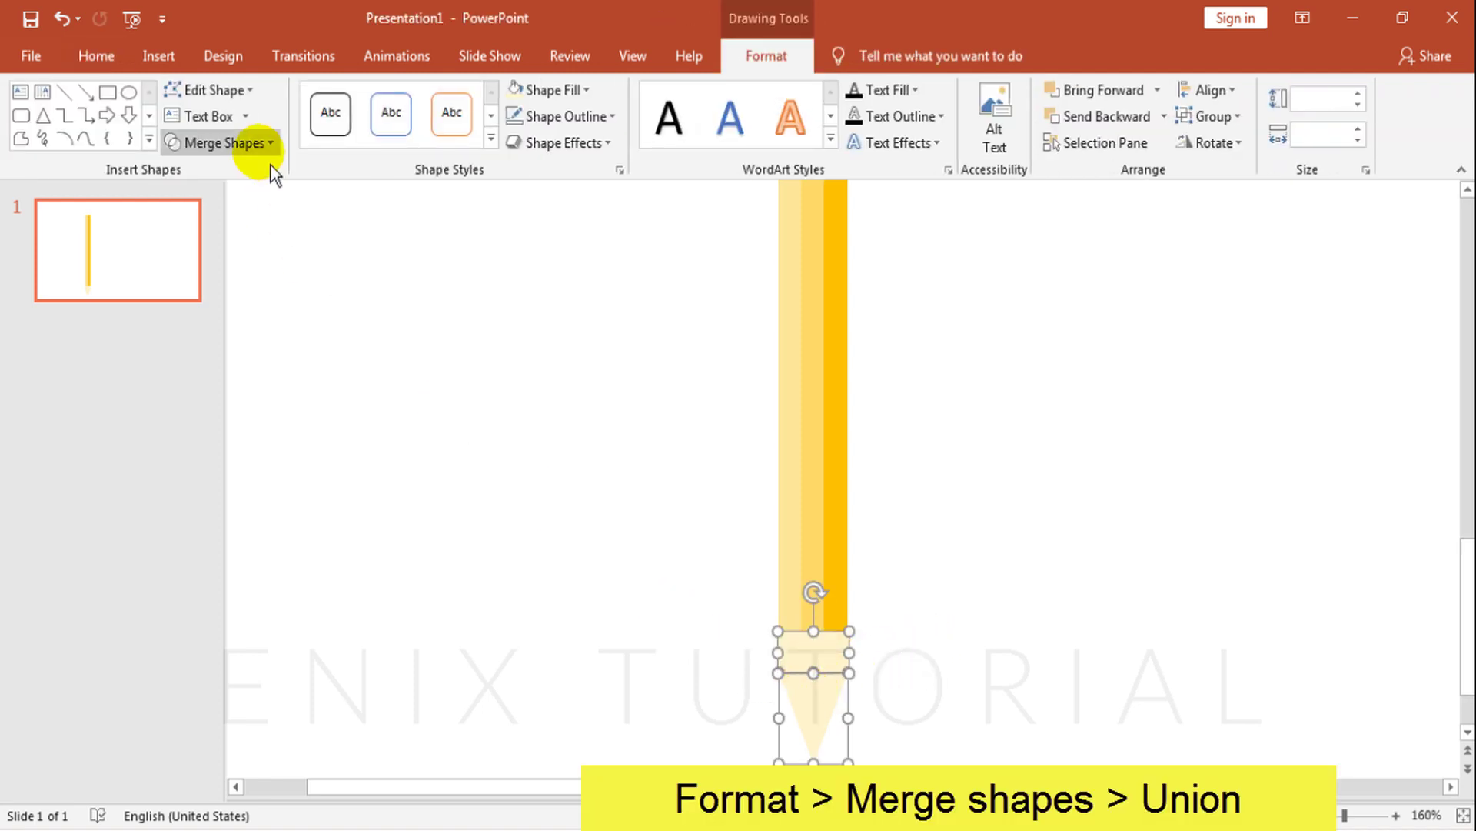
click(231, 143)
click(194, 171)
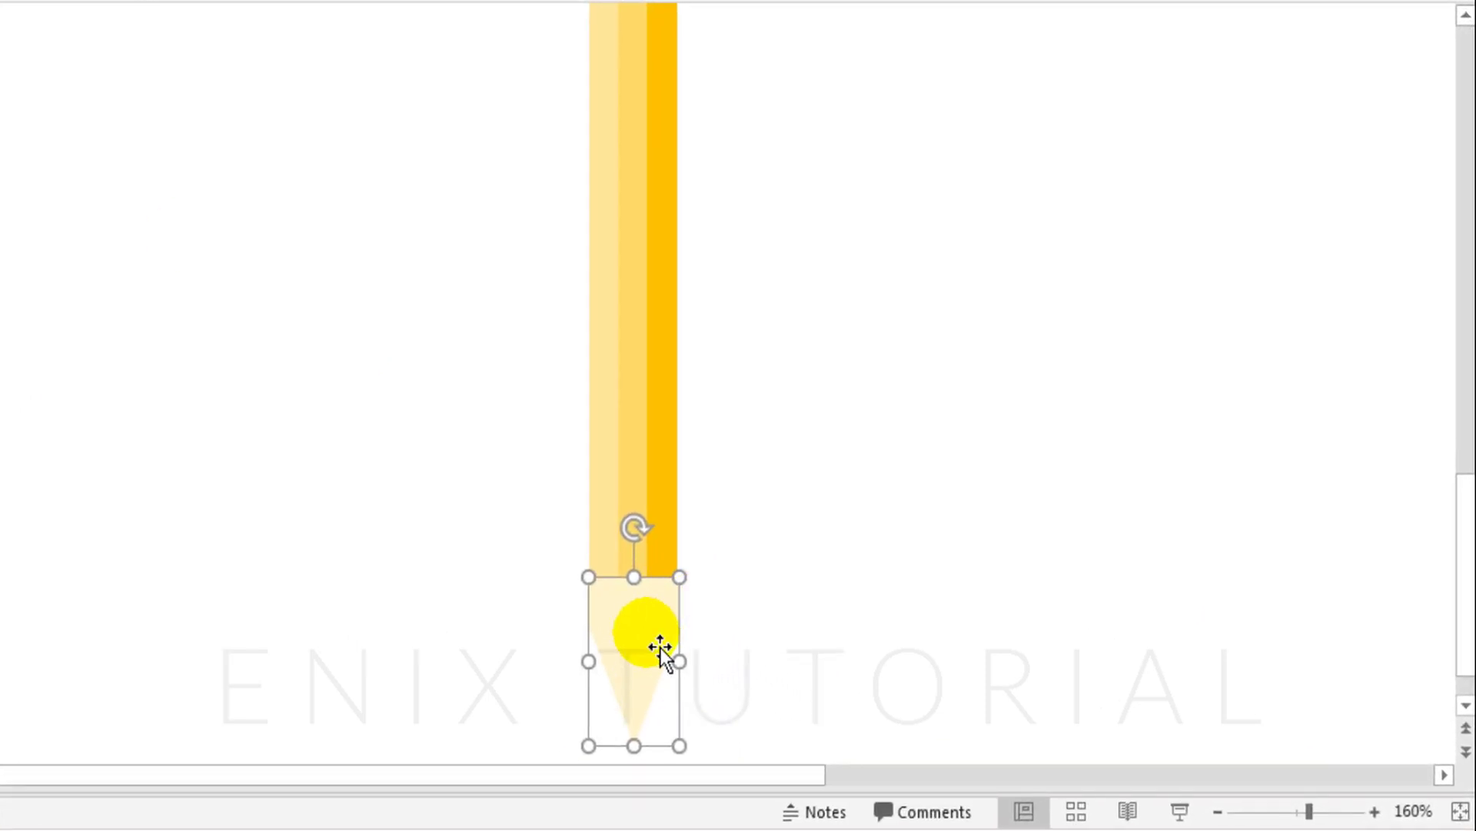
right_click(660, 648)
click(737, 357)
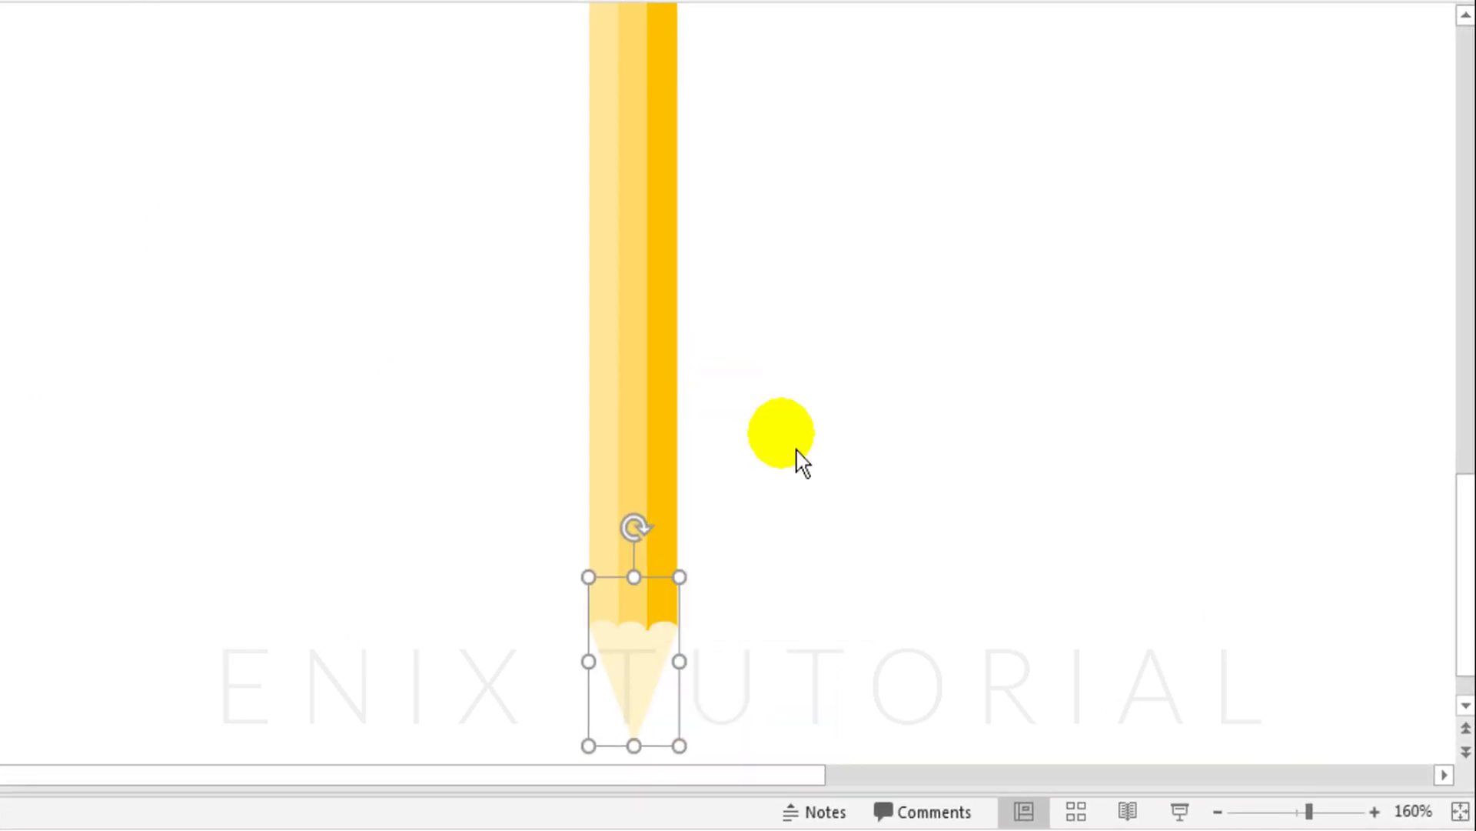
Duplicate the merged pencil tip and align the copy exactly over the original.
click(741, 600)
click(642, 655)
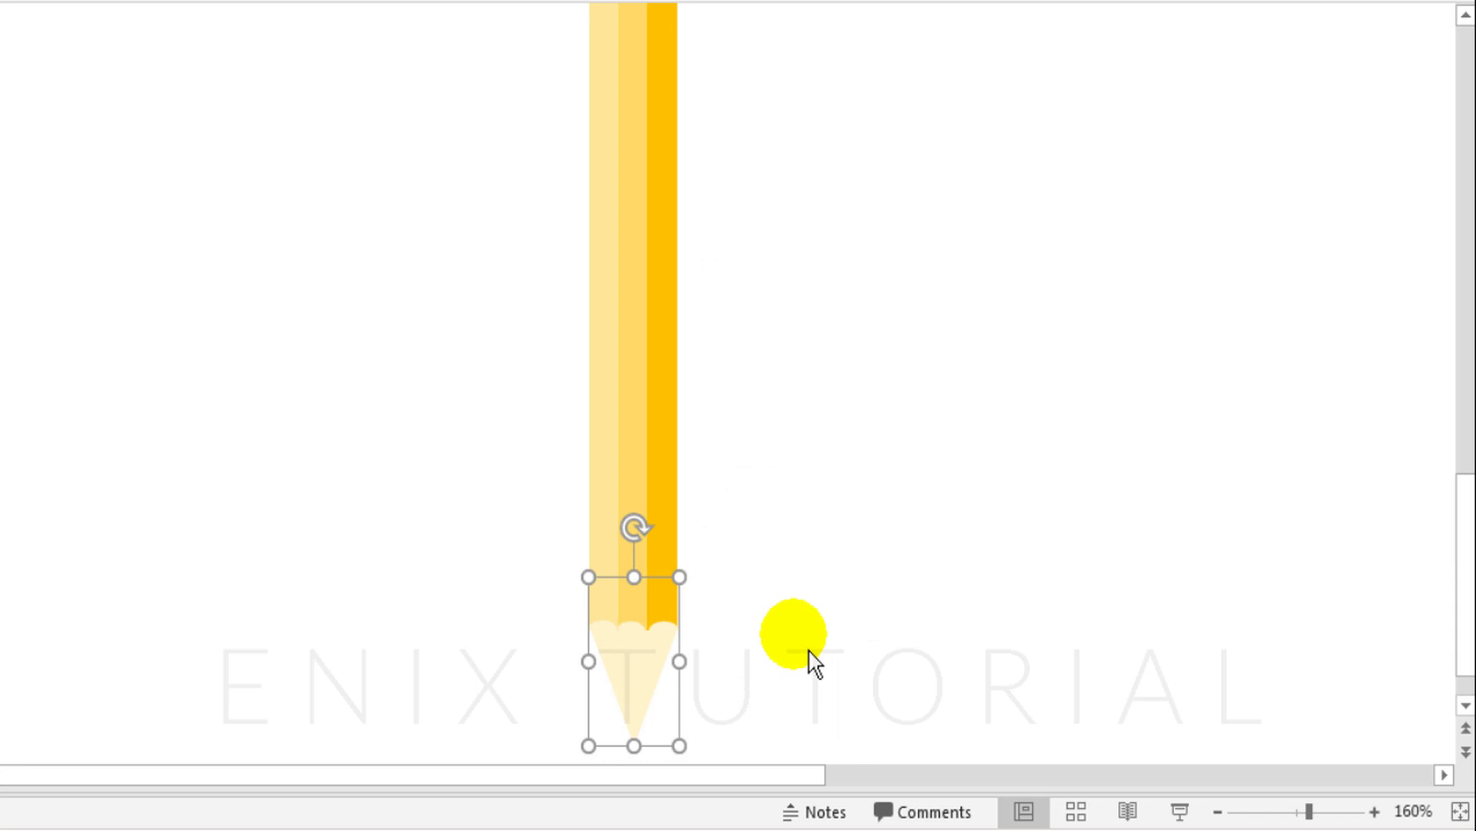
key(ctrl+d)
mouse_move(690, 653)
mouse_down()
mouse_move(653, 625)
mouse_move(651, 639)
mouse_move(709, 655)
mouse_up()
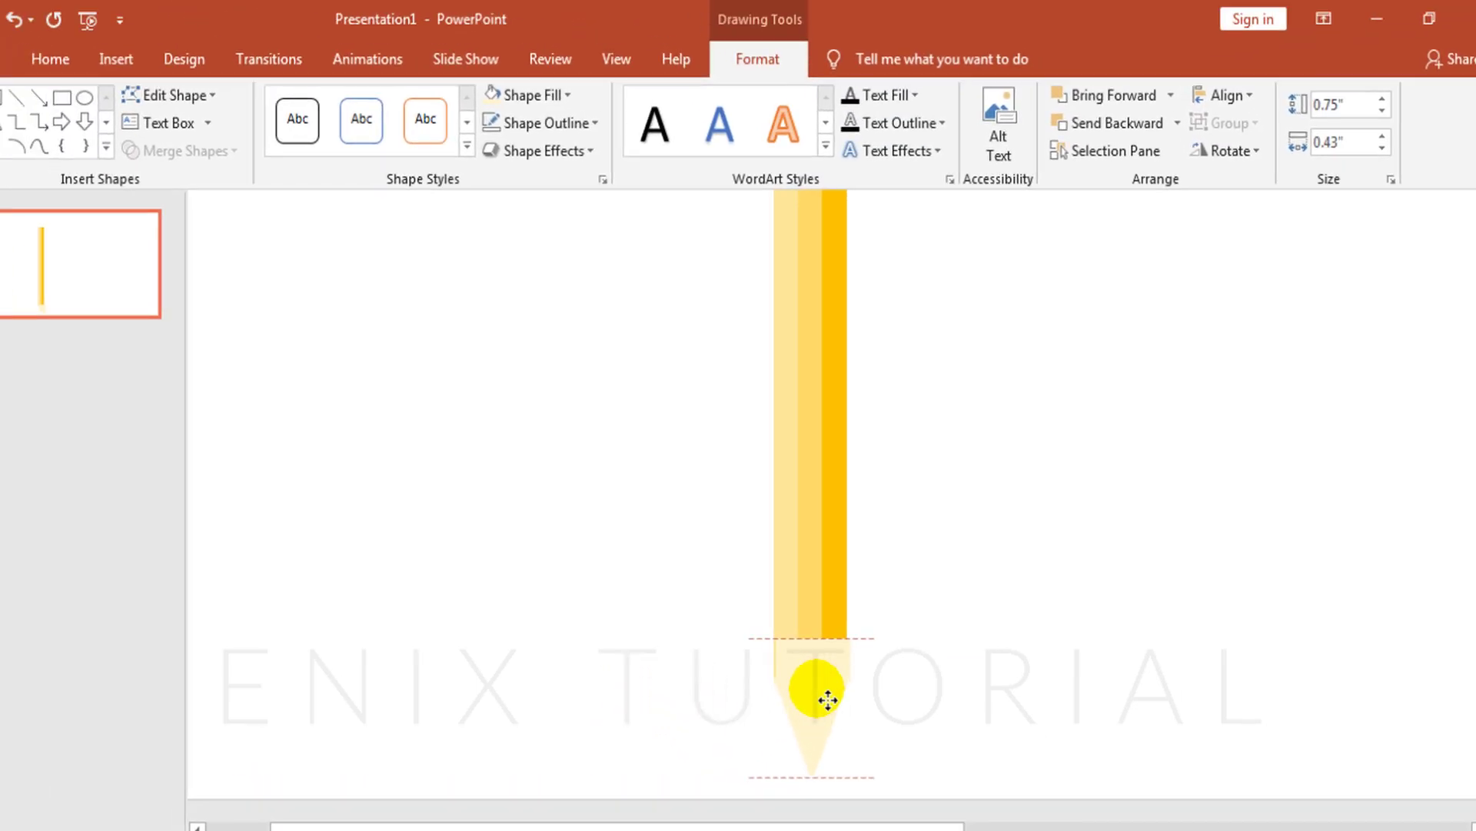
drag(830, 698, 822, 698)
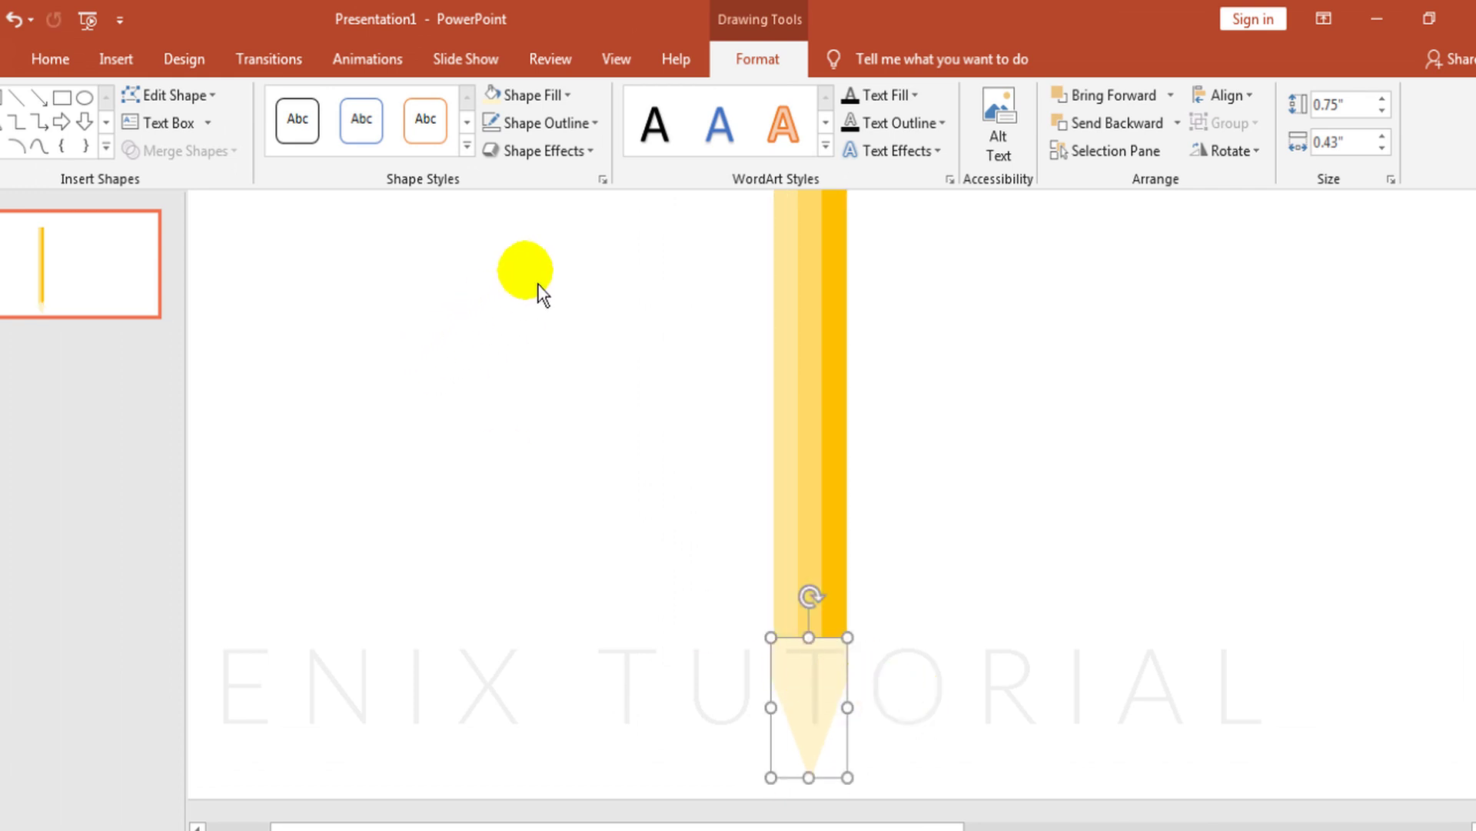
Fill the duplicated tip with black.
click(557, 107)
click(510, 143)
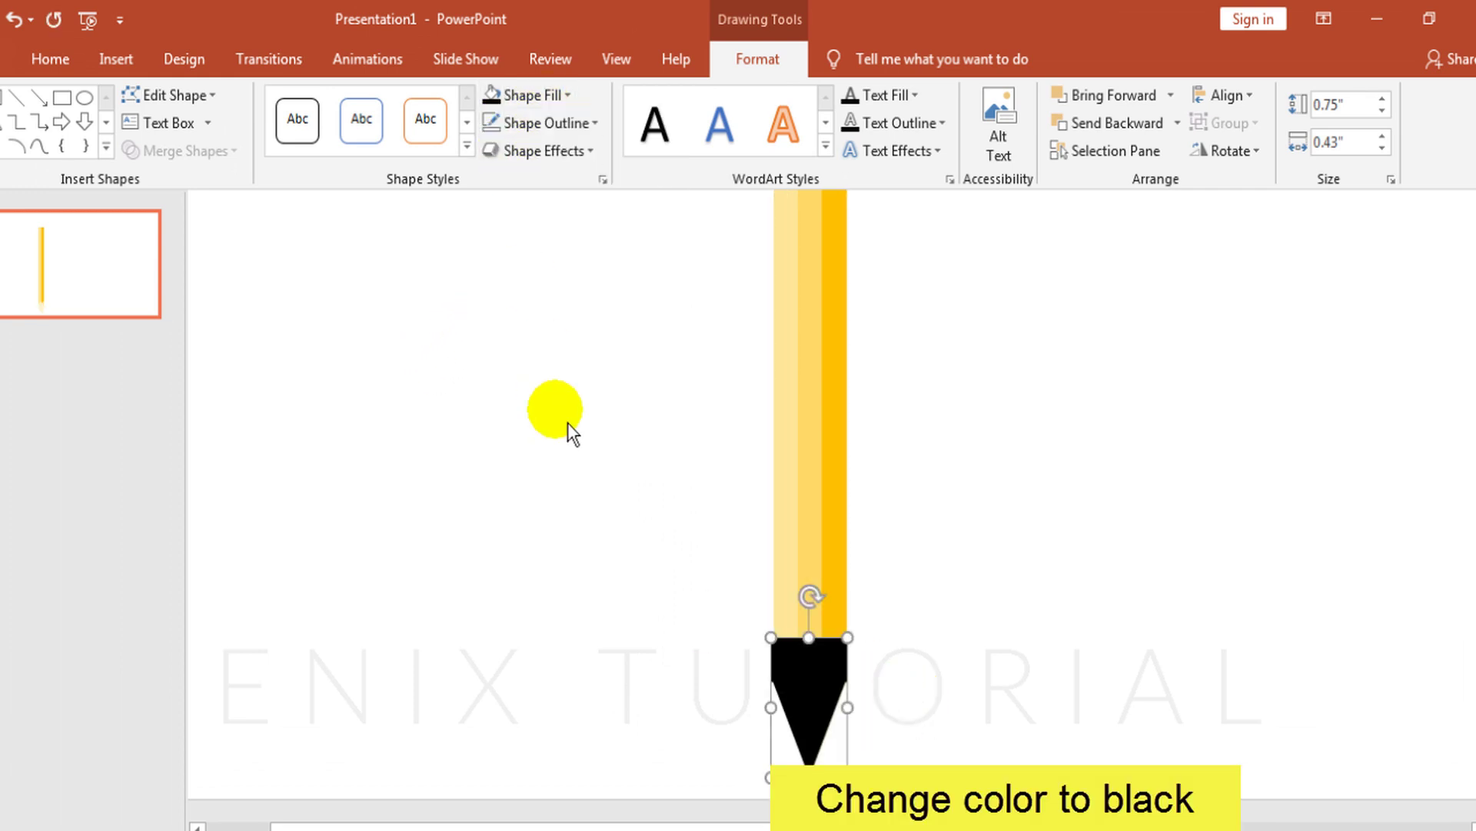
click(386, 428)
Draw a rectangle about 1.32" high and 1.55" wide covering the black tip except for its lowest point.
click(135, 63)
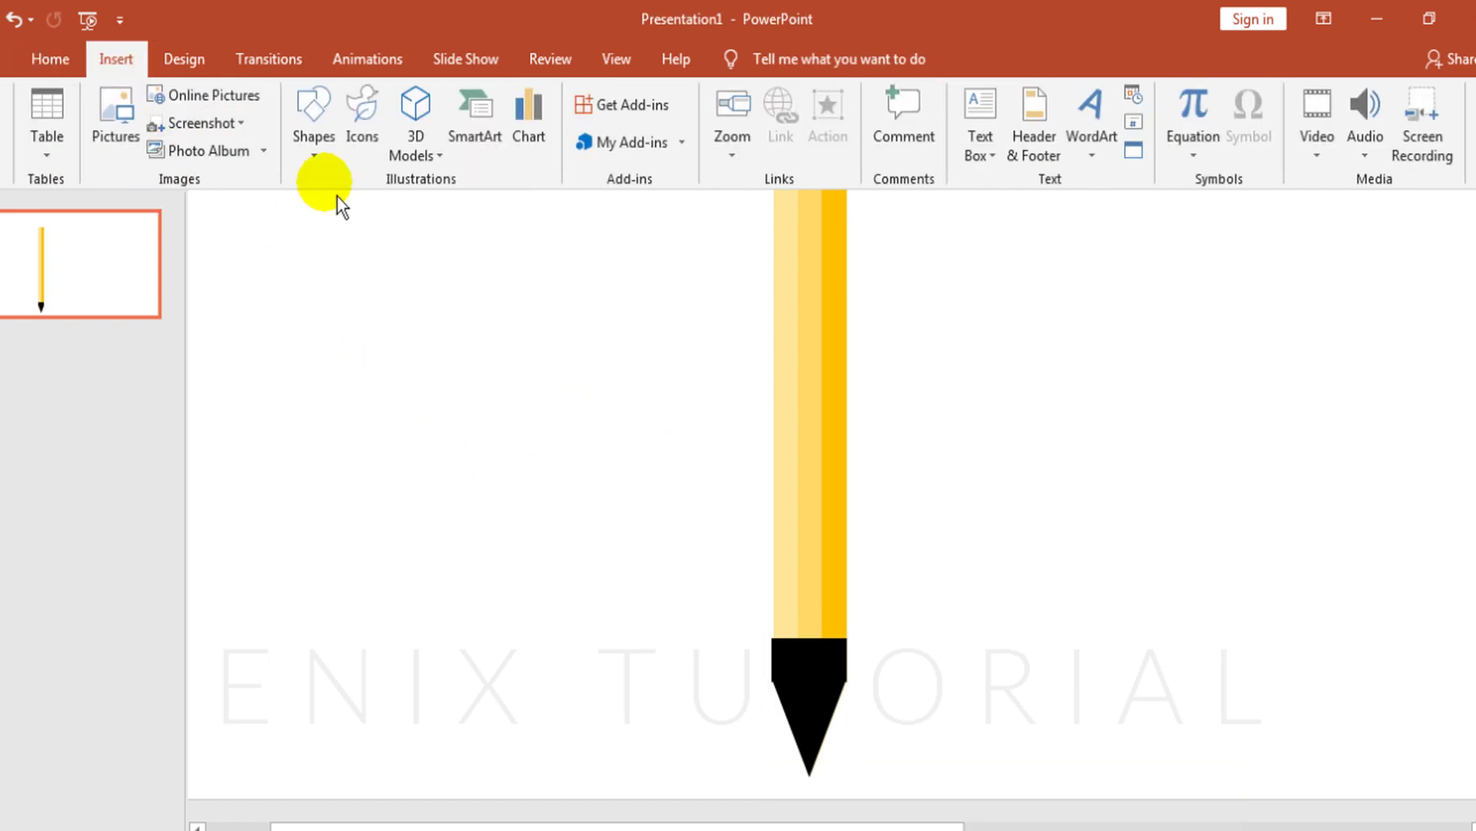
click(331, 154)
click(305, 330)
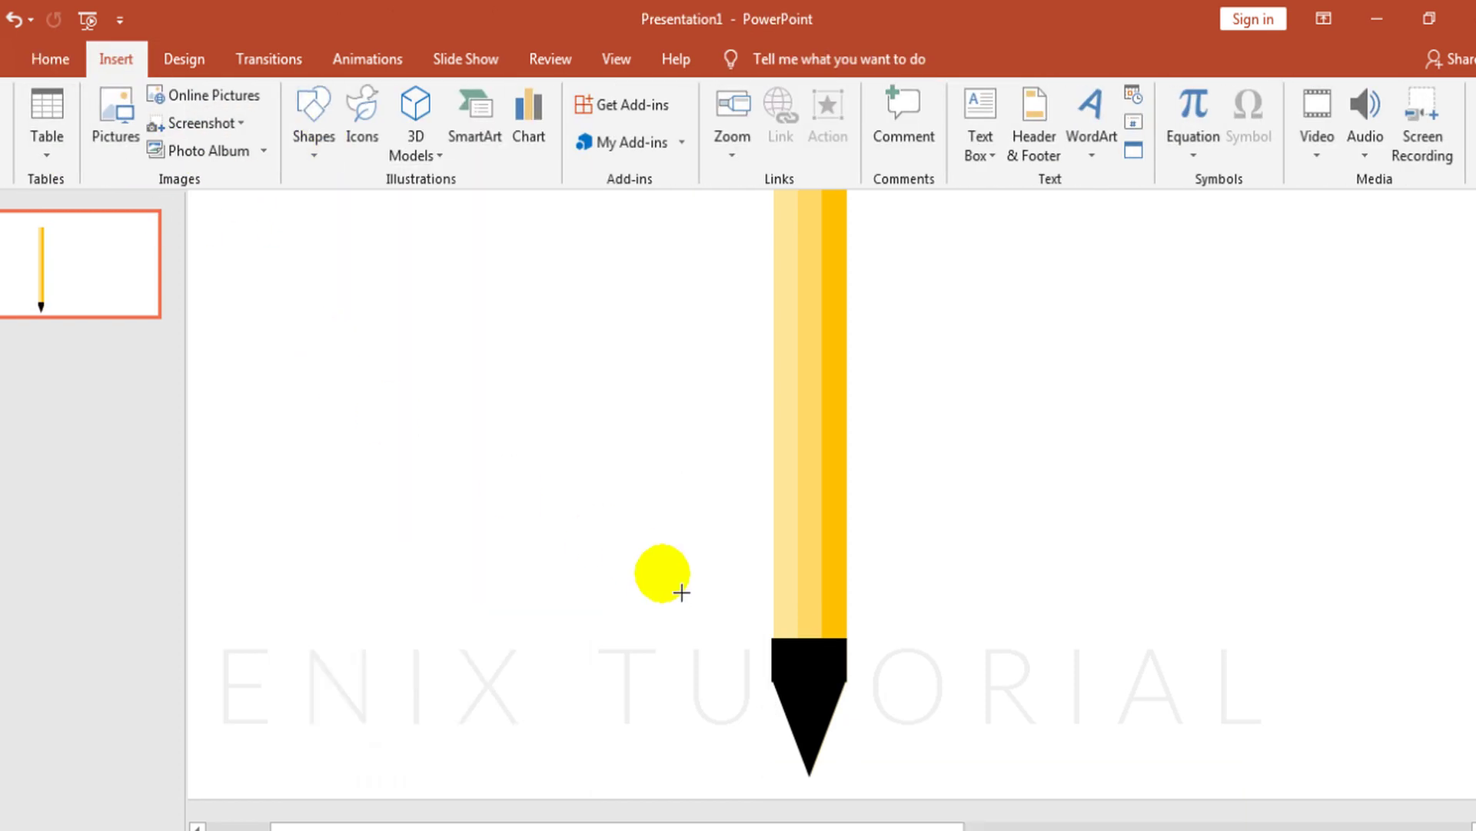
drag(664, 520, 954, 783)
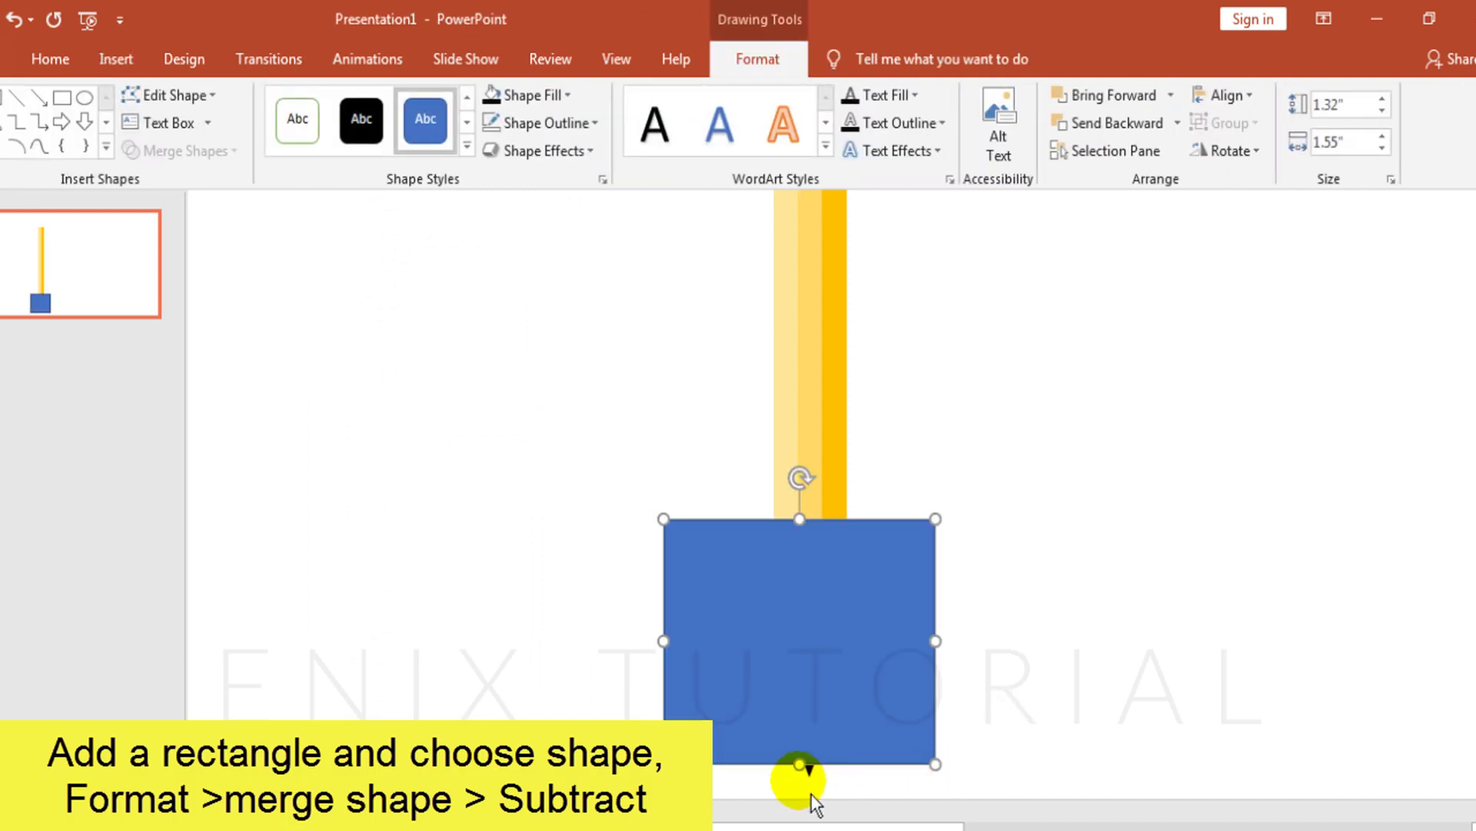
Subtract the large rectangle from the black tip so that only the small lead point remains.
click(804, 772)
shift+click(880, 690)
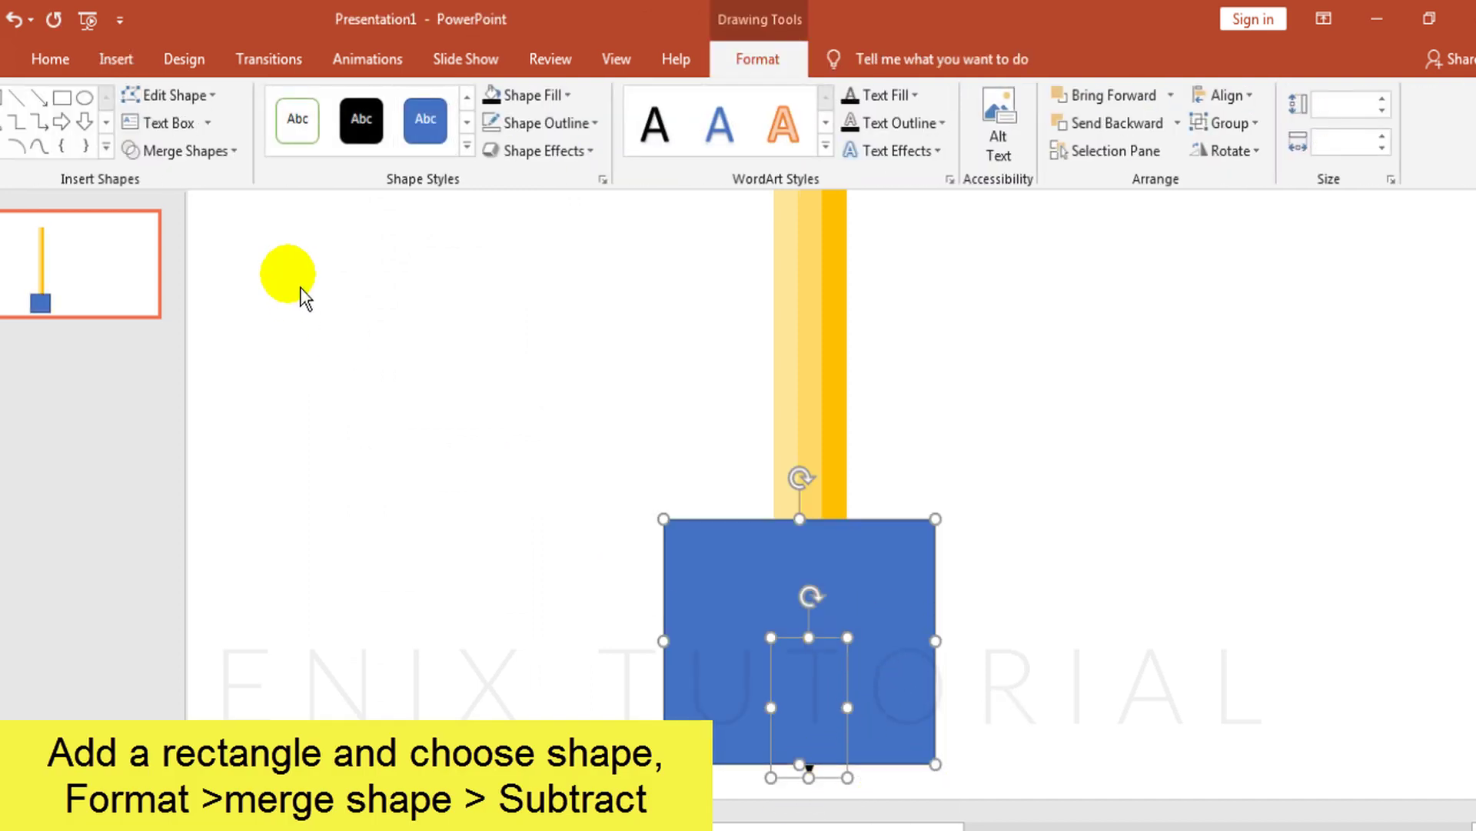
click(185, 150)
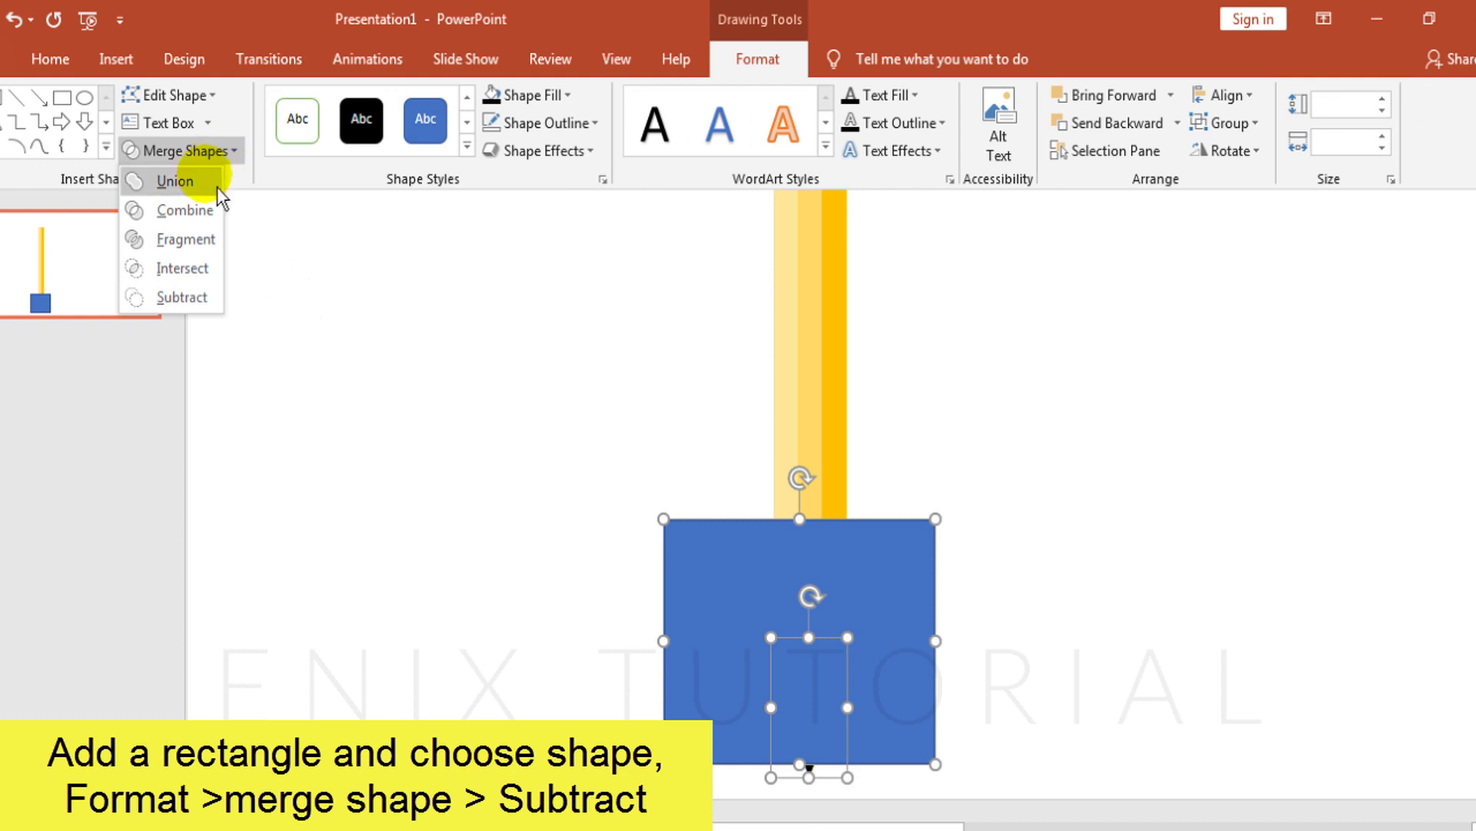
click(200, 298)
click(539, 467)
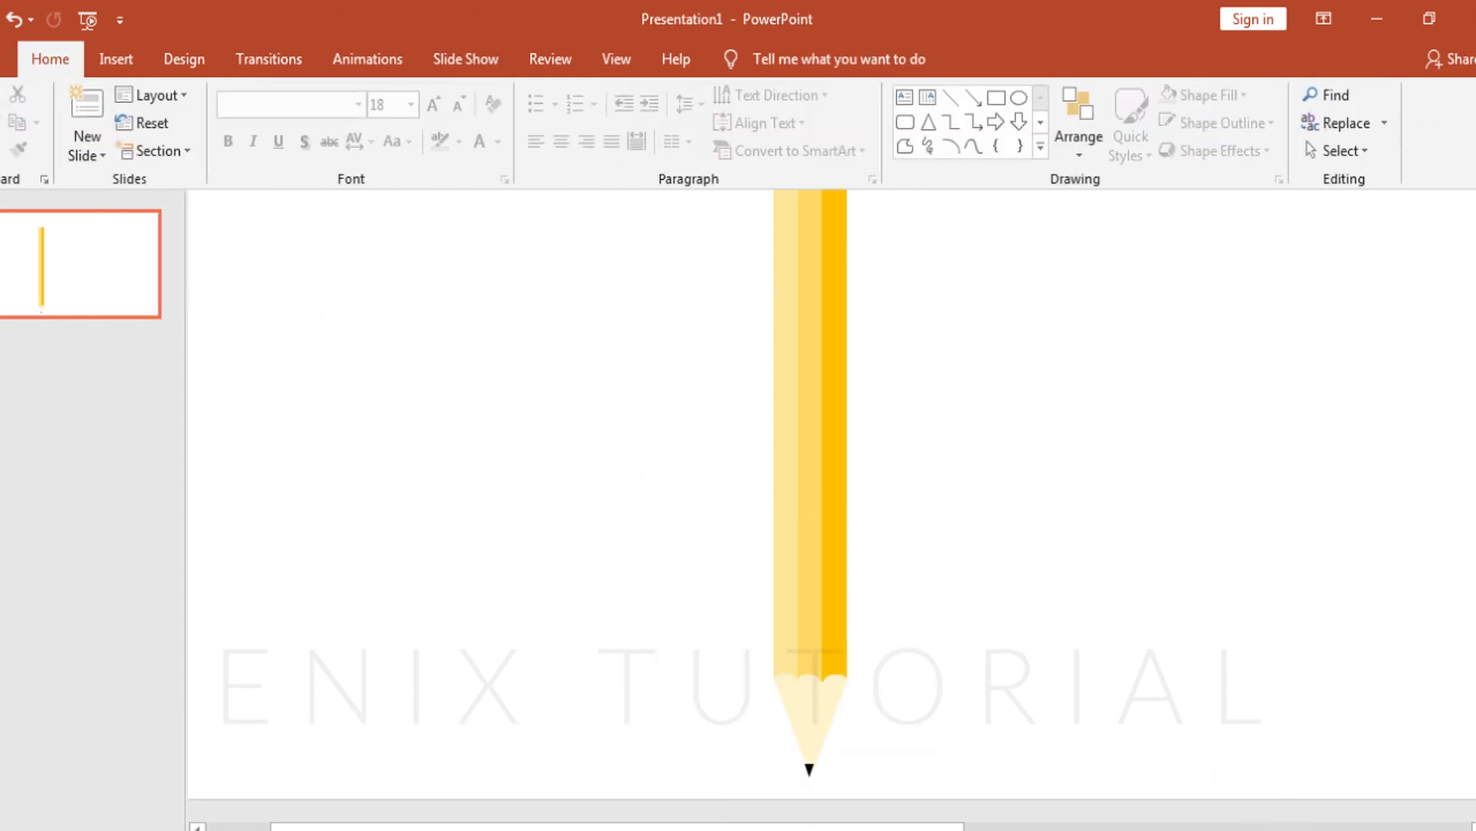
click(1283, 823)
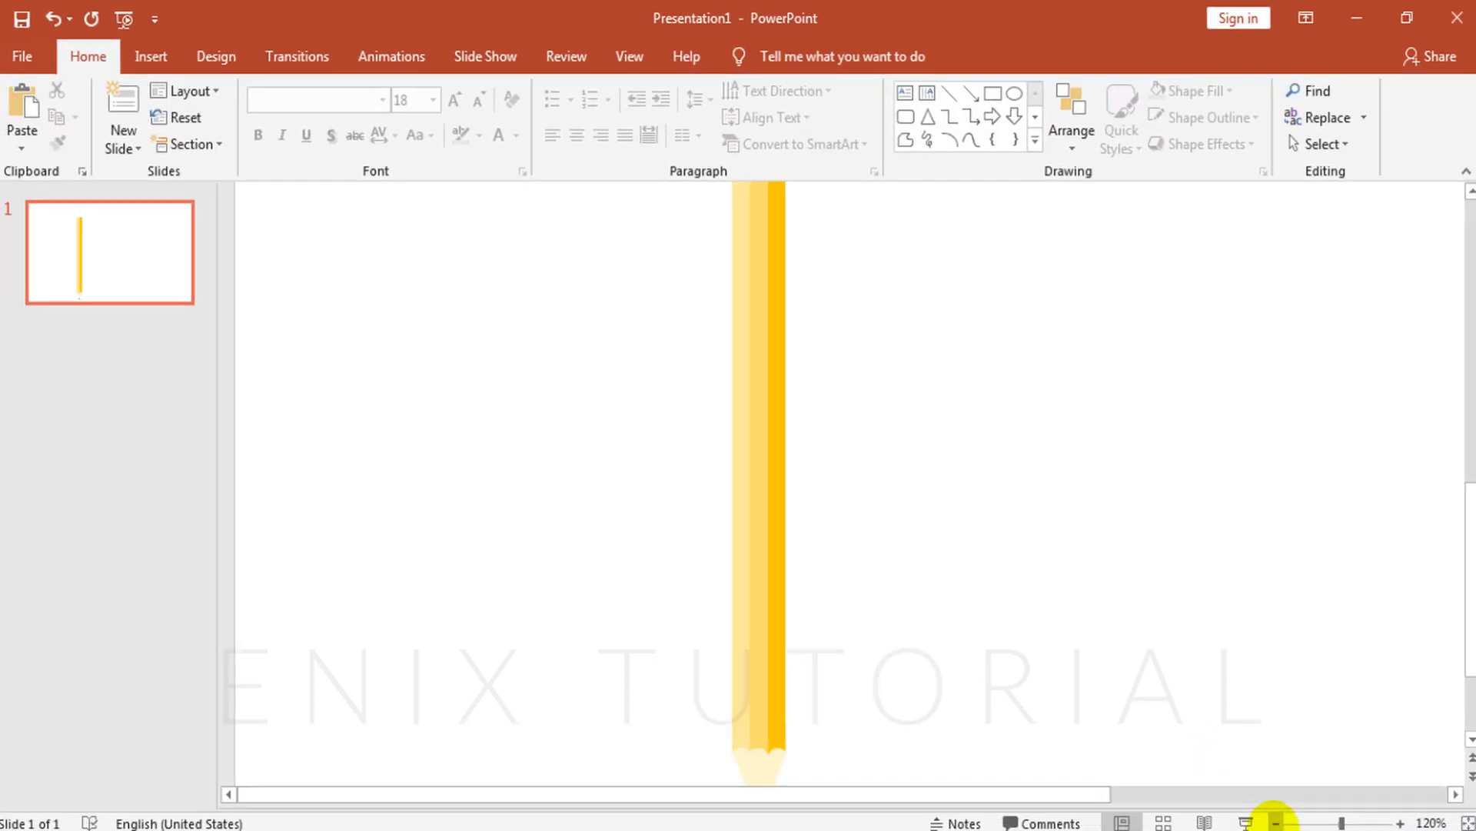
click(1275, 823)
click(1275, 823)
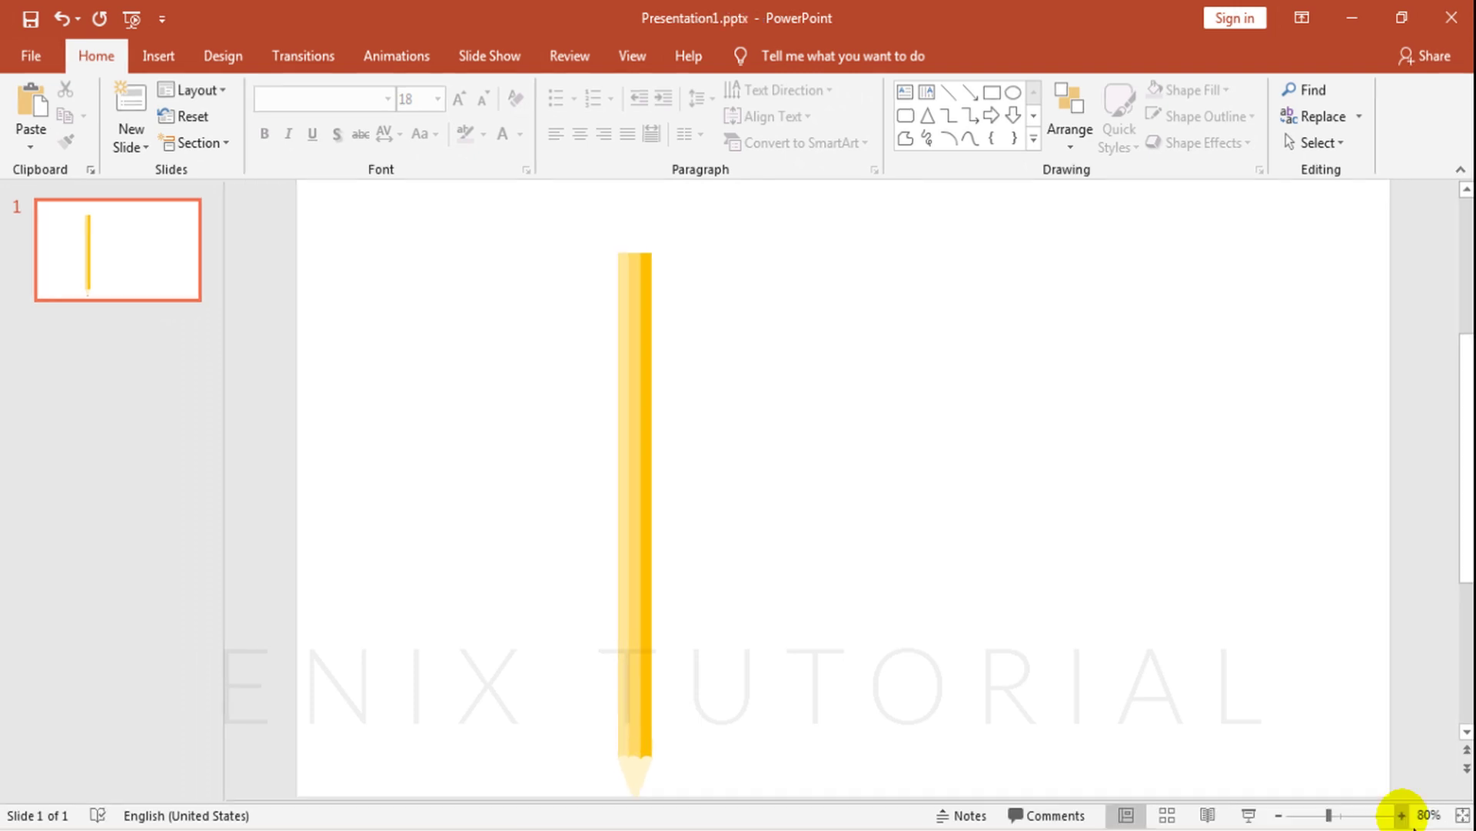
click(1400, 823)
click(1402, 815)
scroll(622, 430, up, 2)
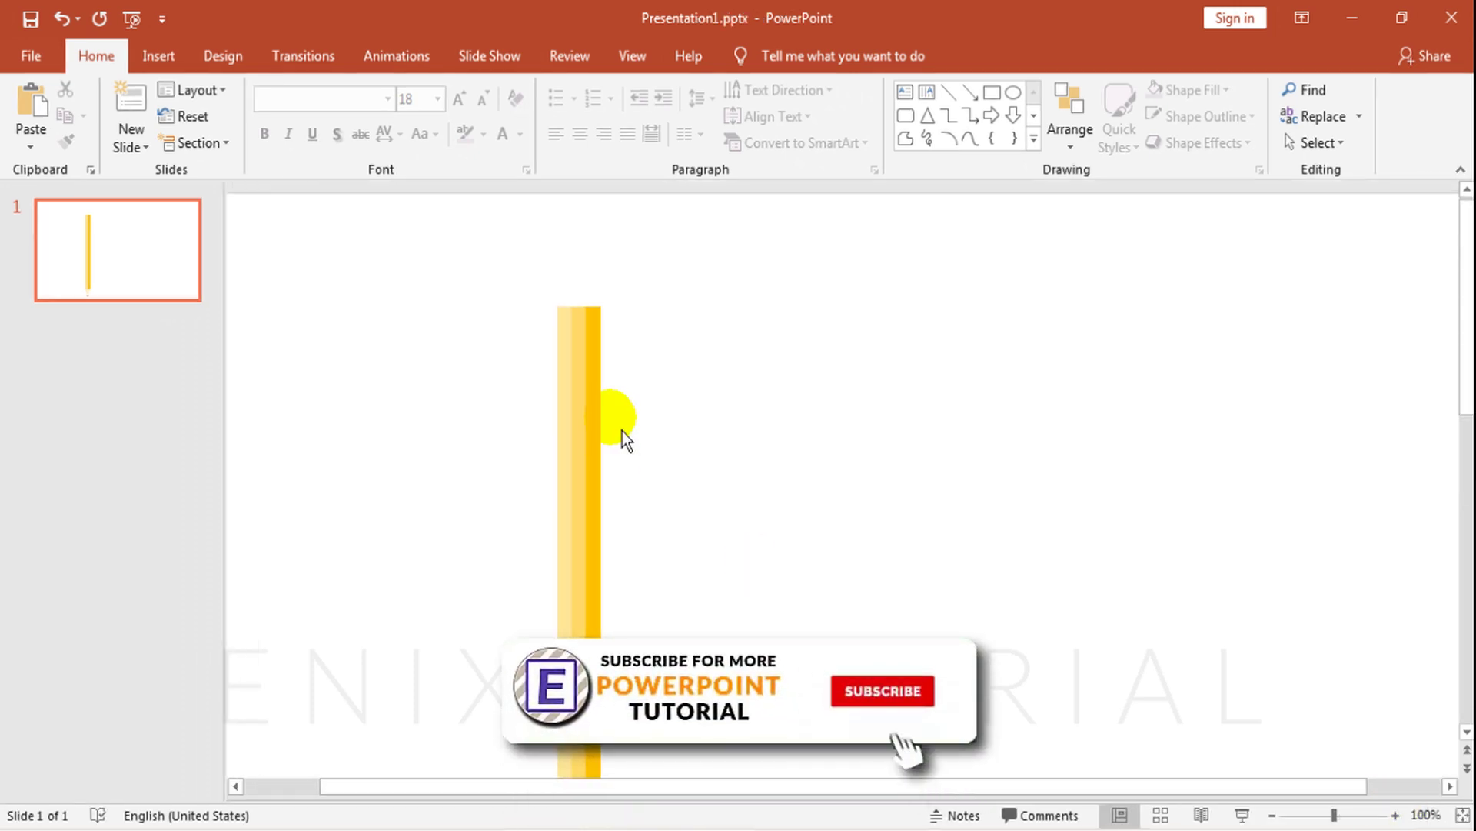
Draw a roughly square rectangle on the pencil's top end, matching the width of the gold body.
click(1394, 815)
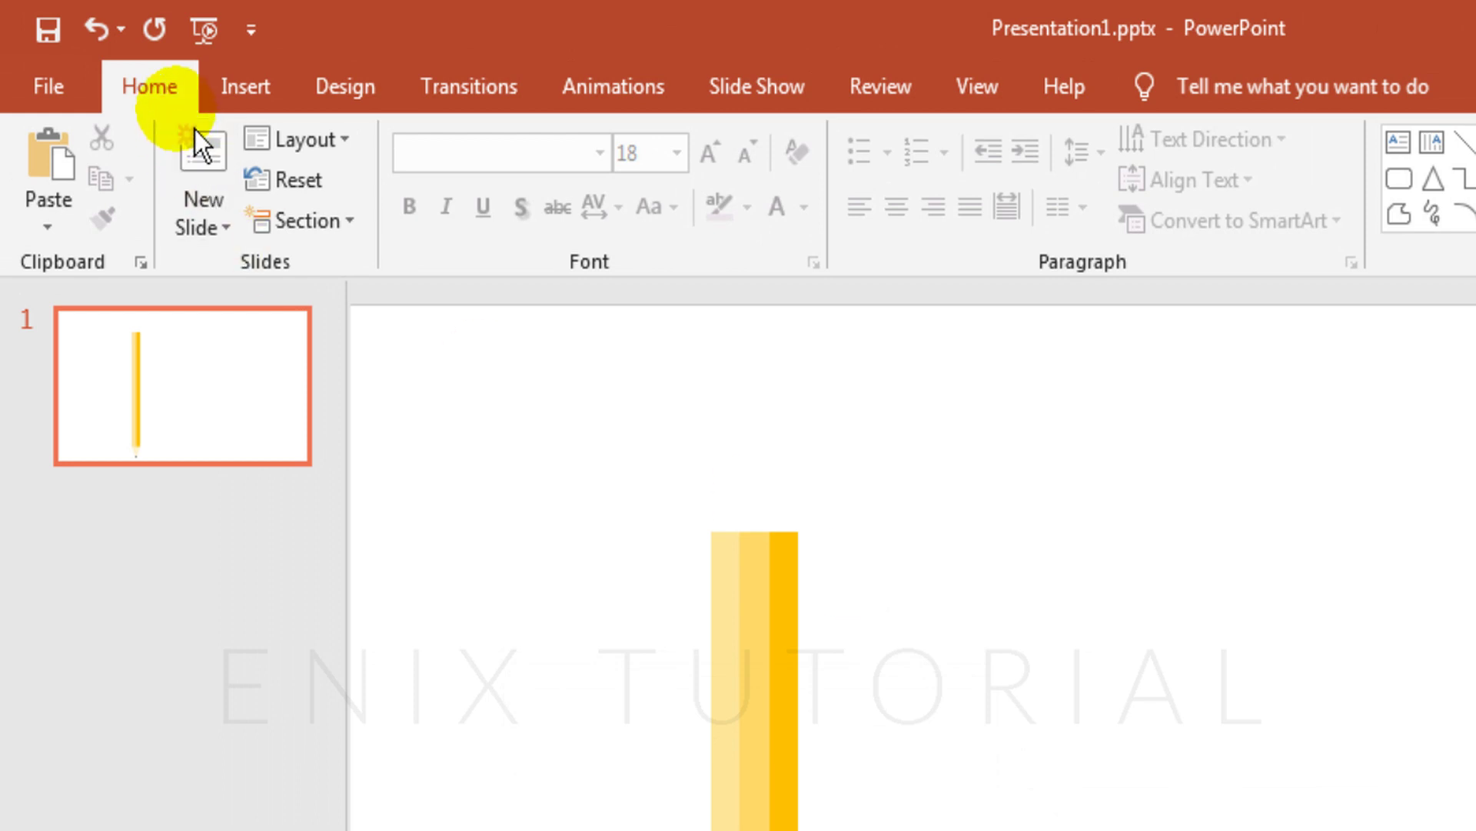
click(243, 101)
click(547, 229)
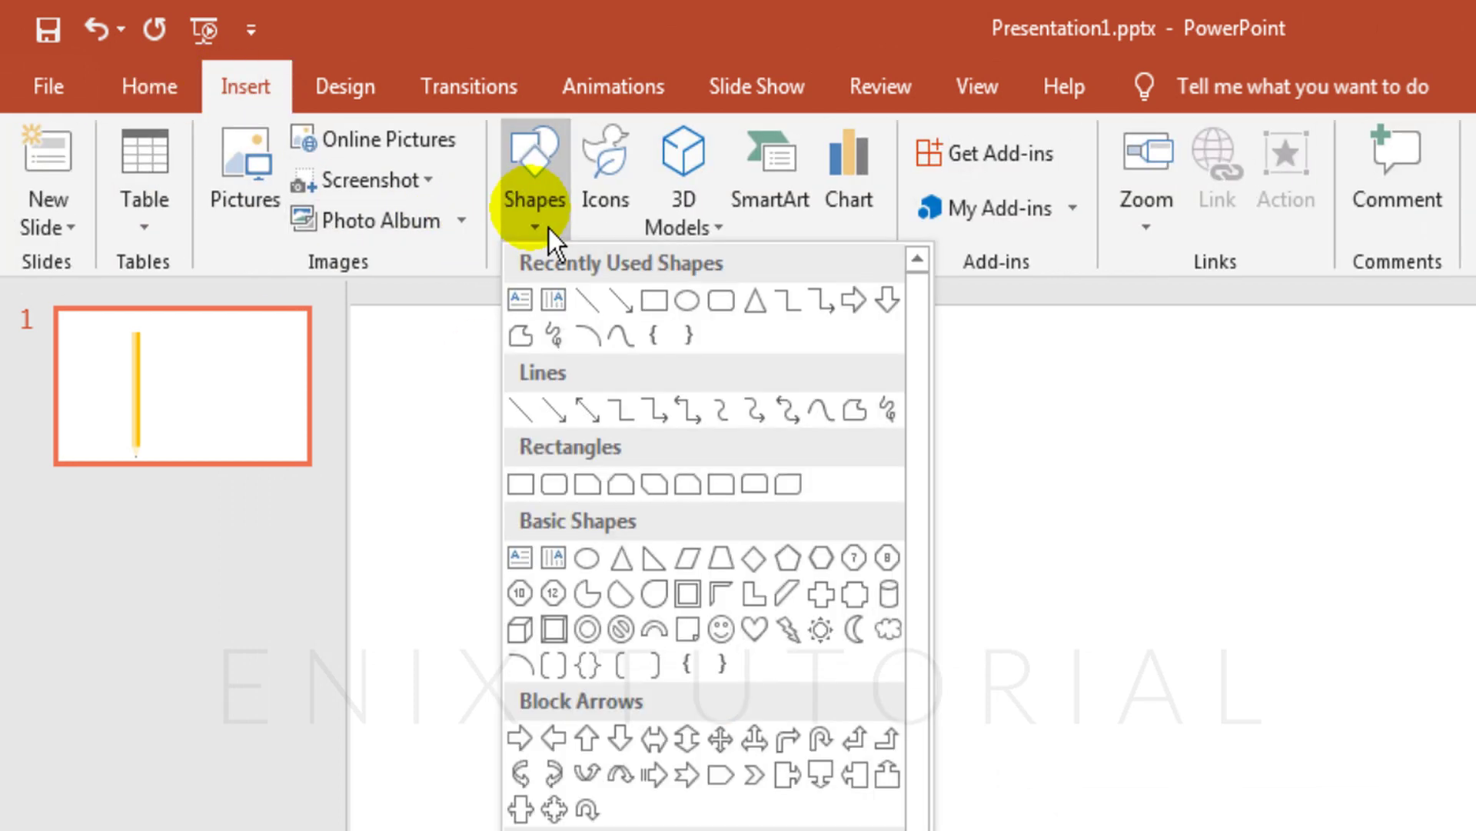
click(655, 300)
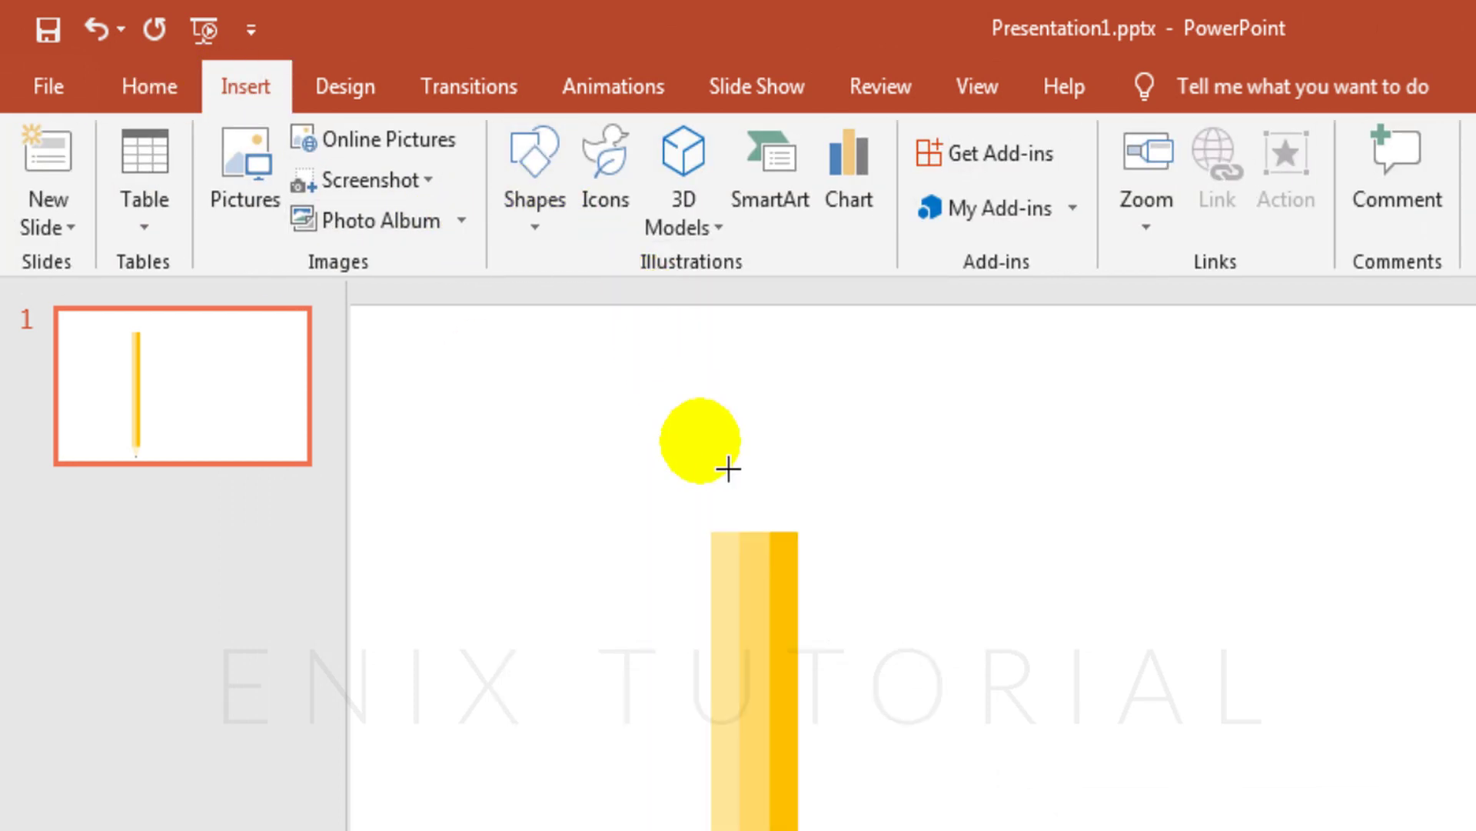
drag(731, 442, 827, 549)
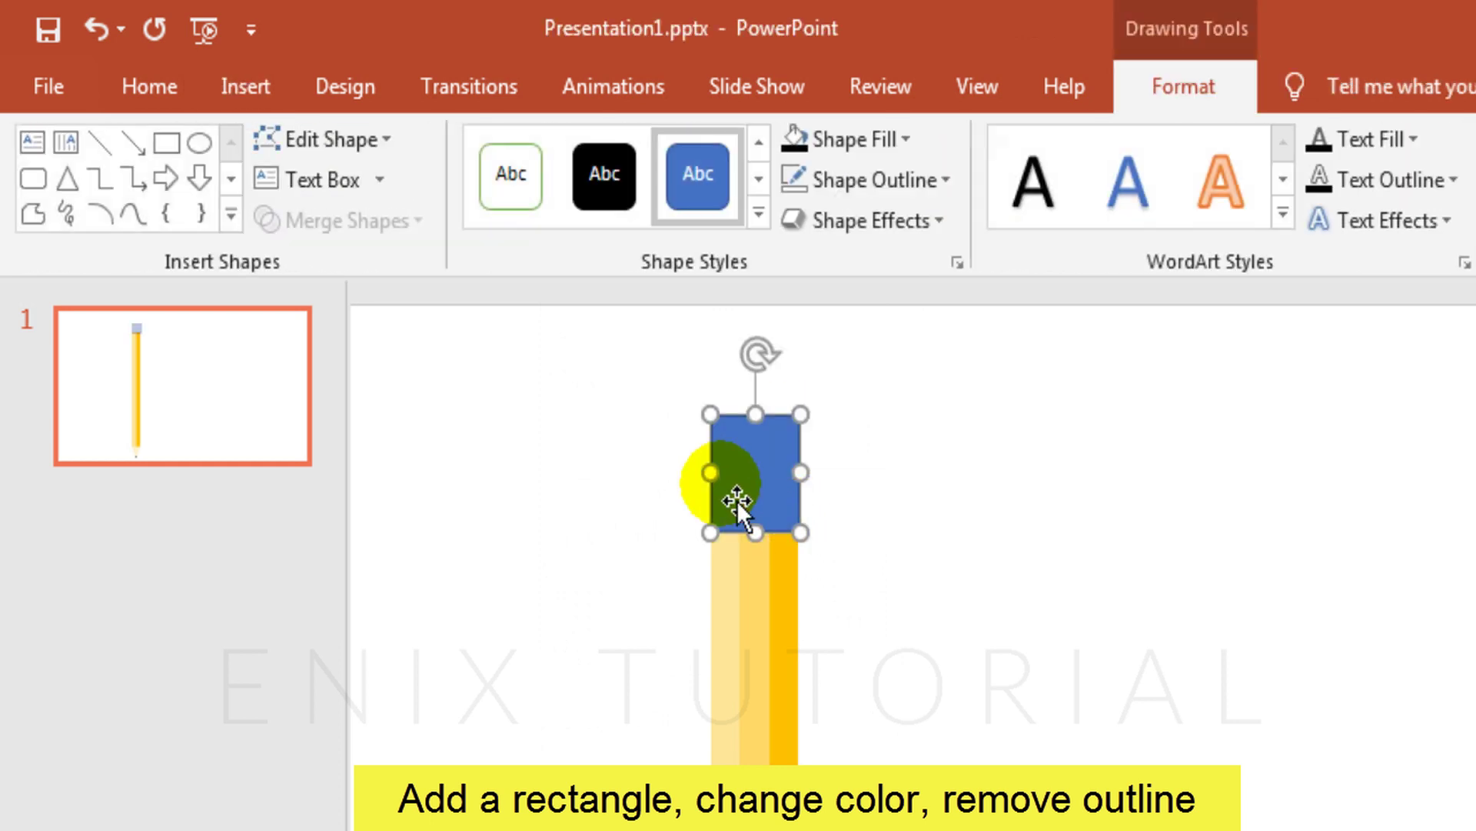
mouse_move(711, 472)
mouse_down()
mouse_move(722, 468)
mouse_move(702, 481)
mouse_move(710, 473)
mouse_up()
mouse_move(756, 415)
mouse_down()
mouse_move(747, 471)
mouse_move(778, 483)
mouse_move(766, 463)
mouse_up()
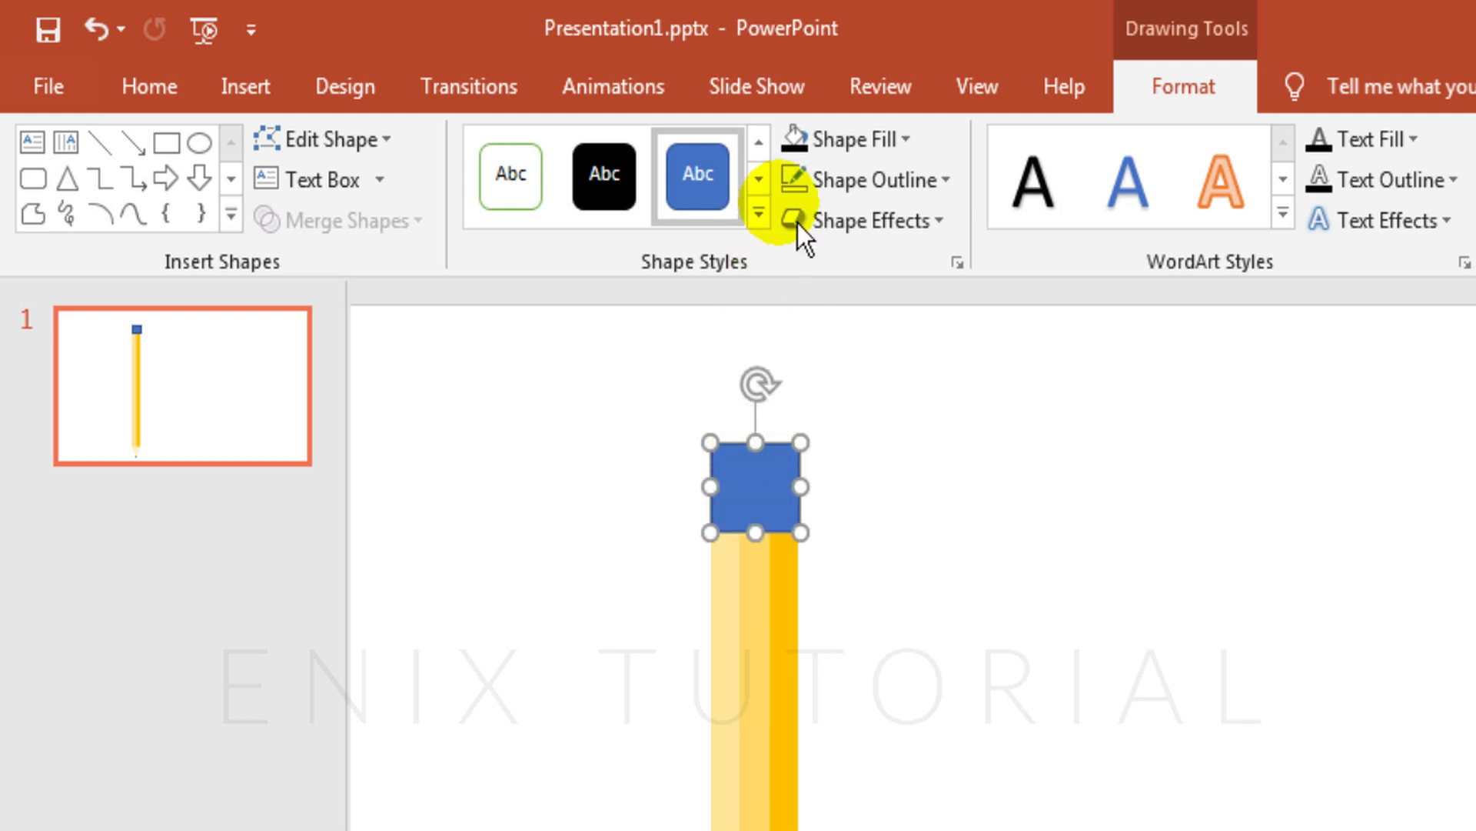
Fill the eraser rectangle with a light orange and remove its outline.
click(883, 158)
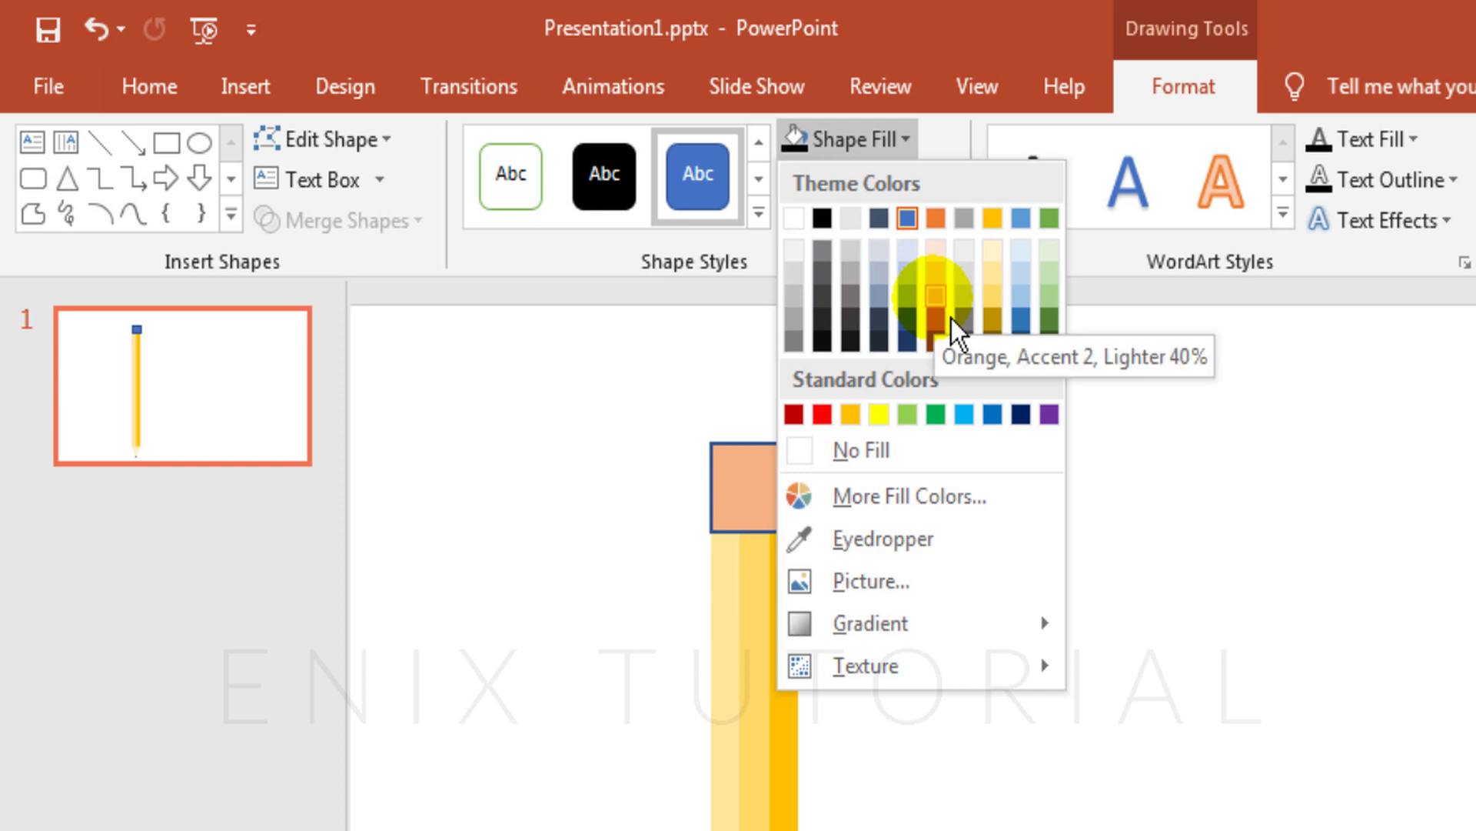
click(937, 274)
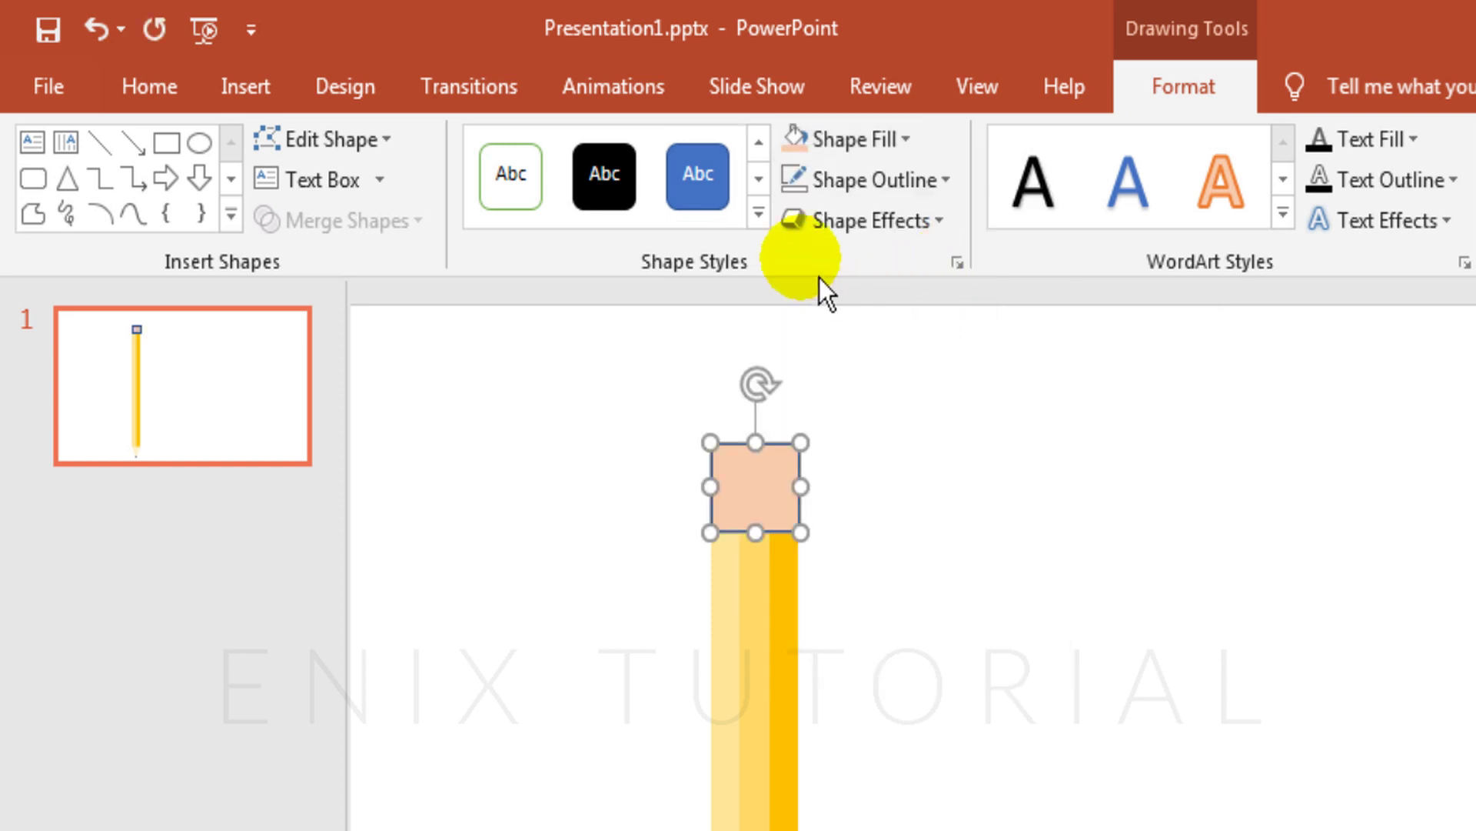
click(872, 180)
click(857, 492)
click(953, 520)
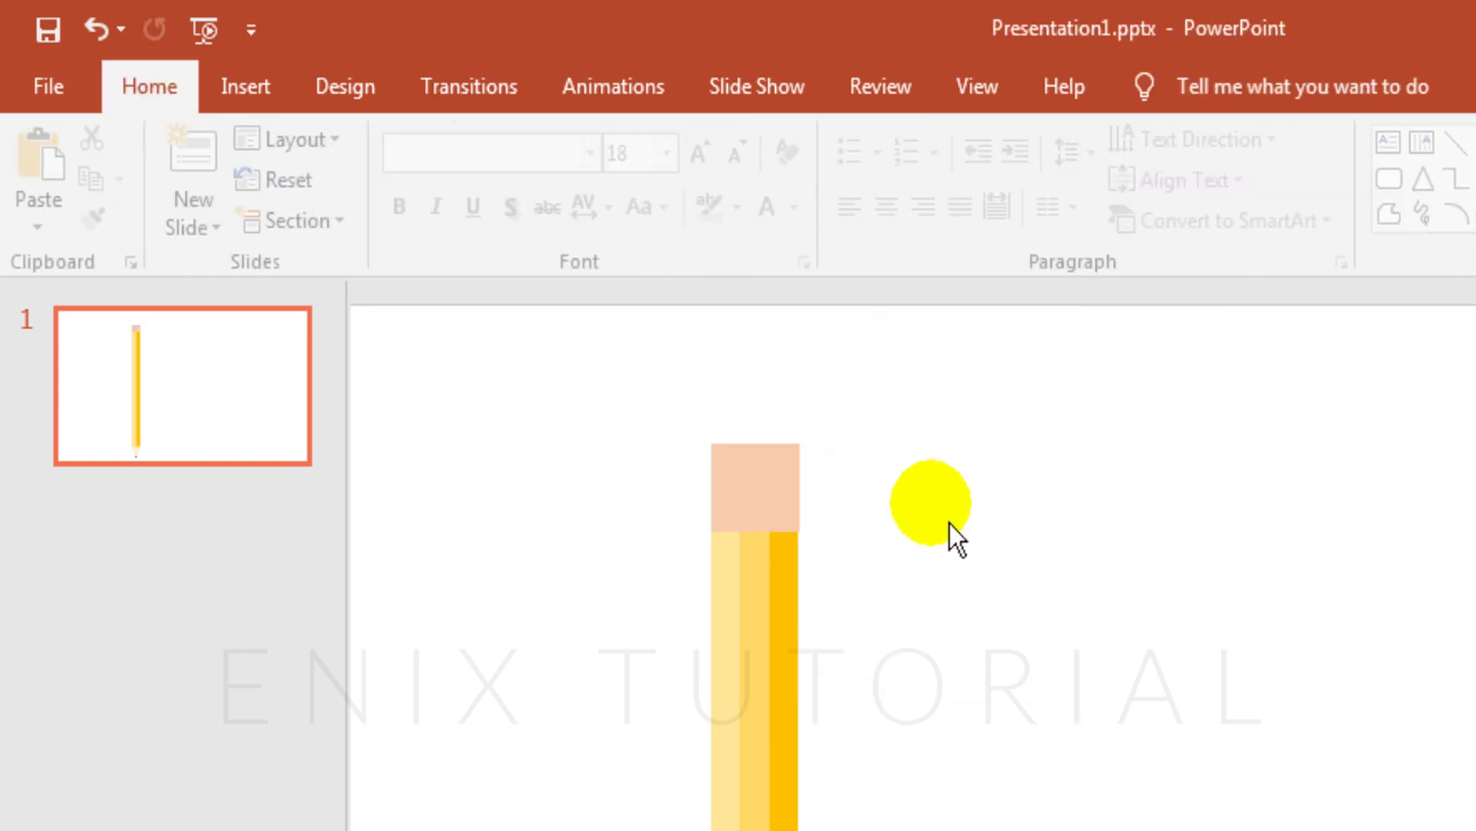
Draw a thin rectangle about 0.05" high and 0.42" wide across the gold body just below the eraser.
click(278, 103)
click(553, 228)
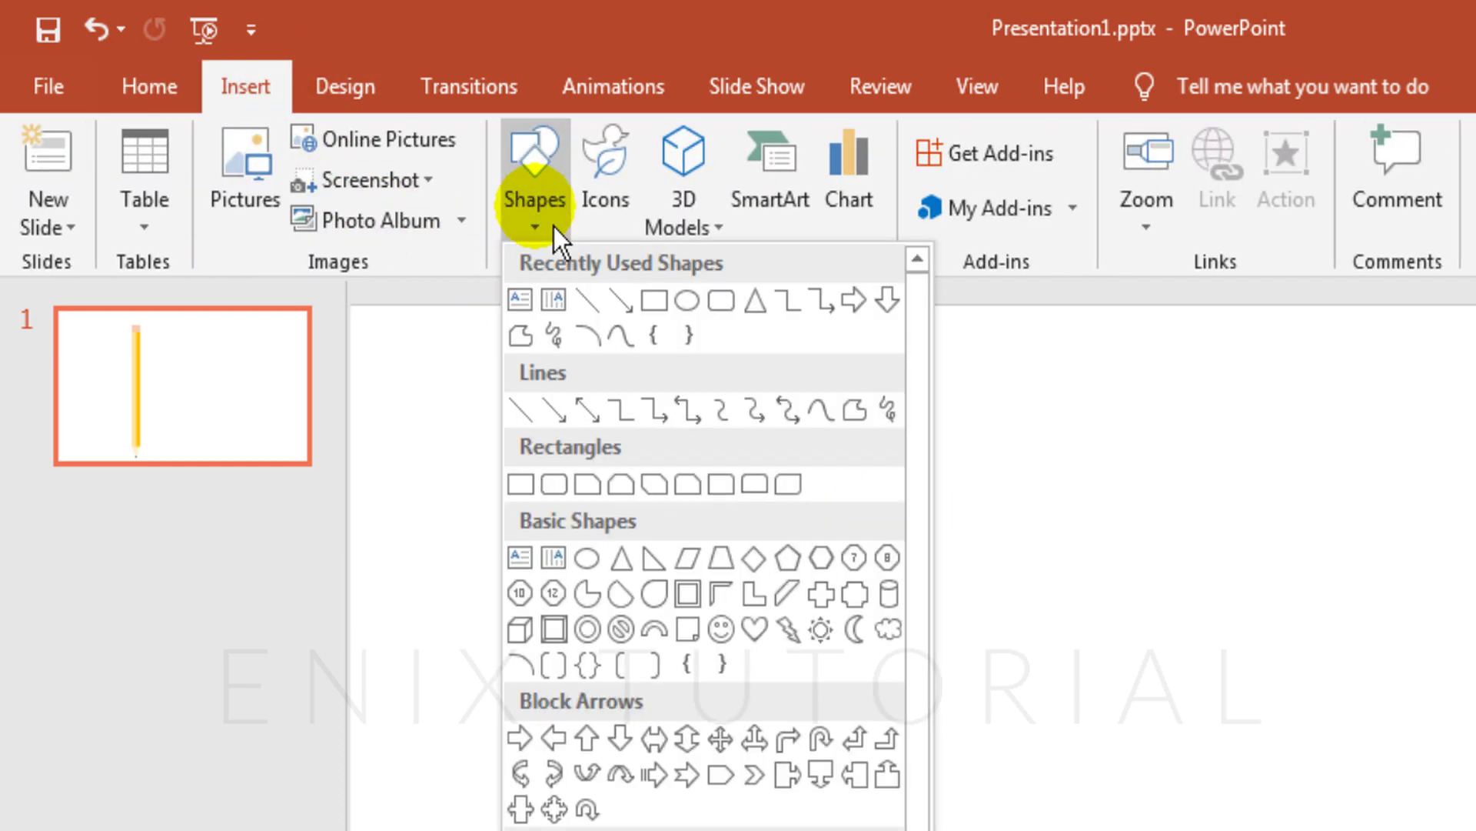
click(521, 483)
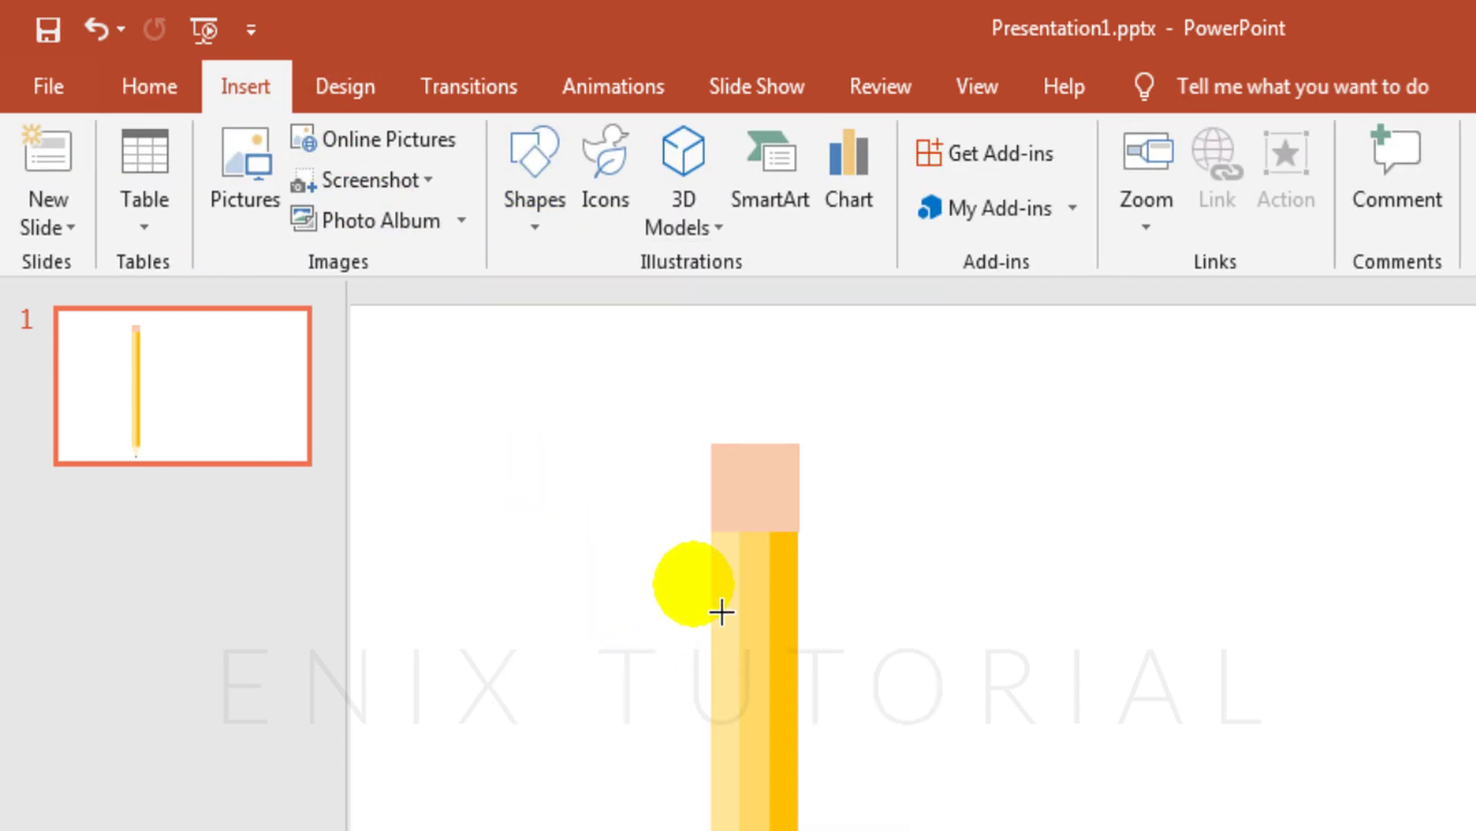
mouse_move(737, 601)
mouse_down()
mouse_move(764, 620)
mouse_move(817, 613)
mouse_move(744, 599)
mouse_up()
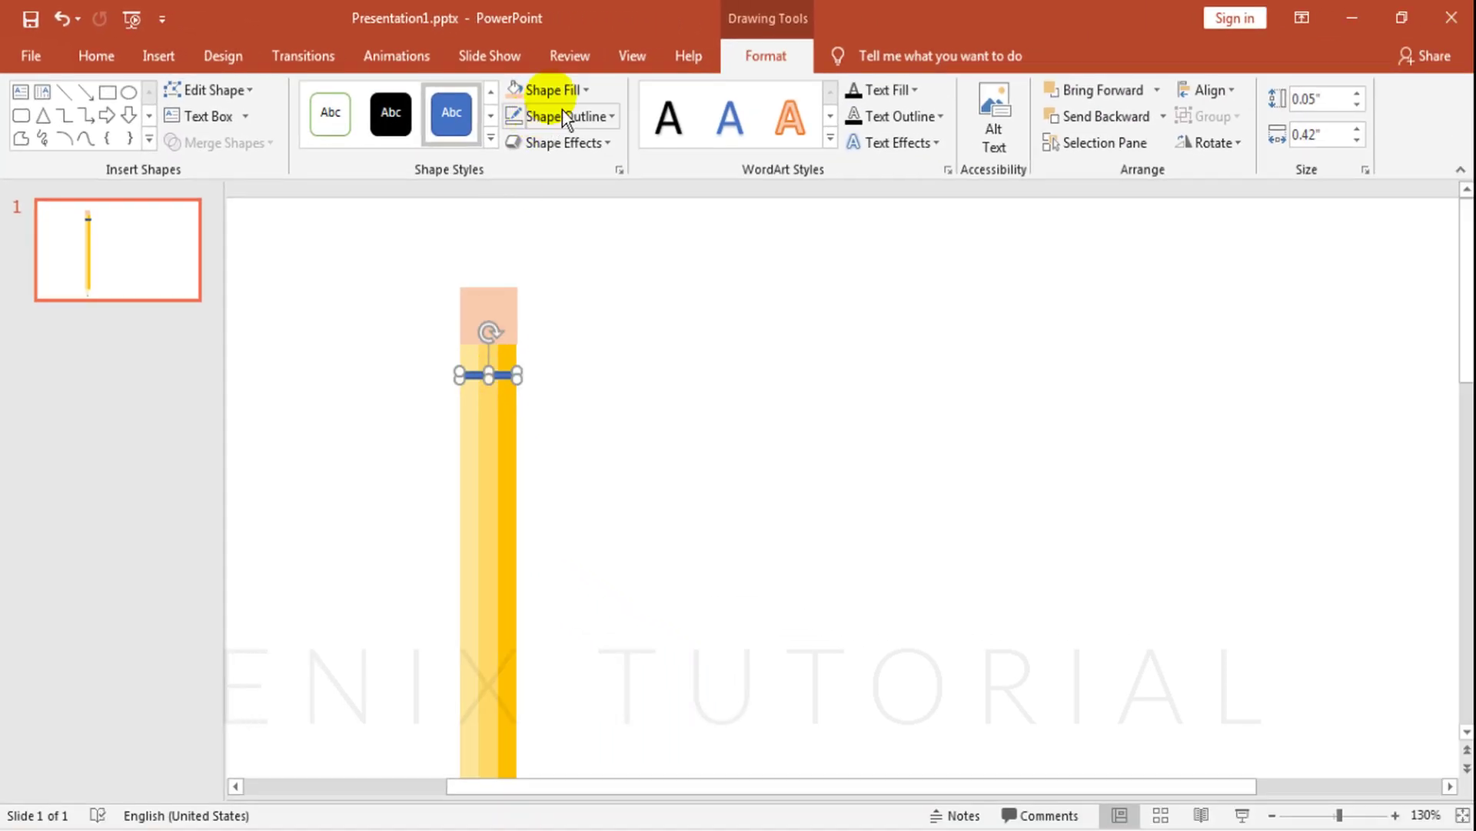
Fill the thin band below the eraser with black and remove its outline.
click(560, 91)
click(530, 142)
click(605, 396)
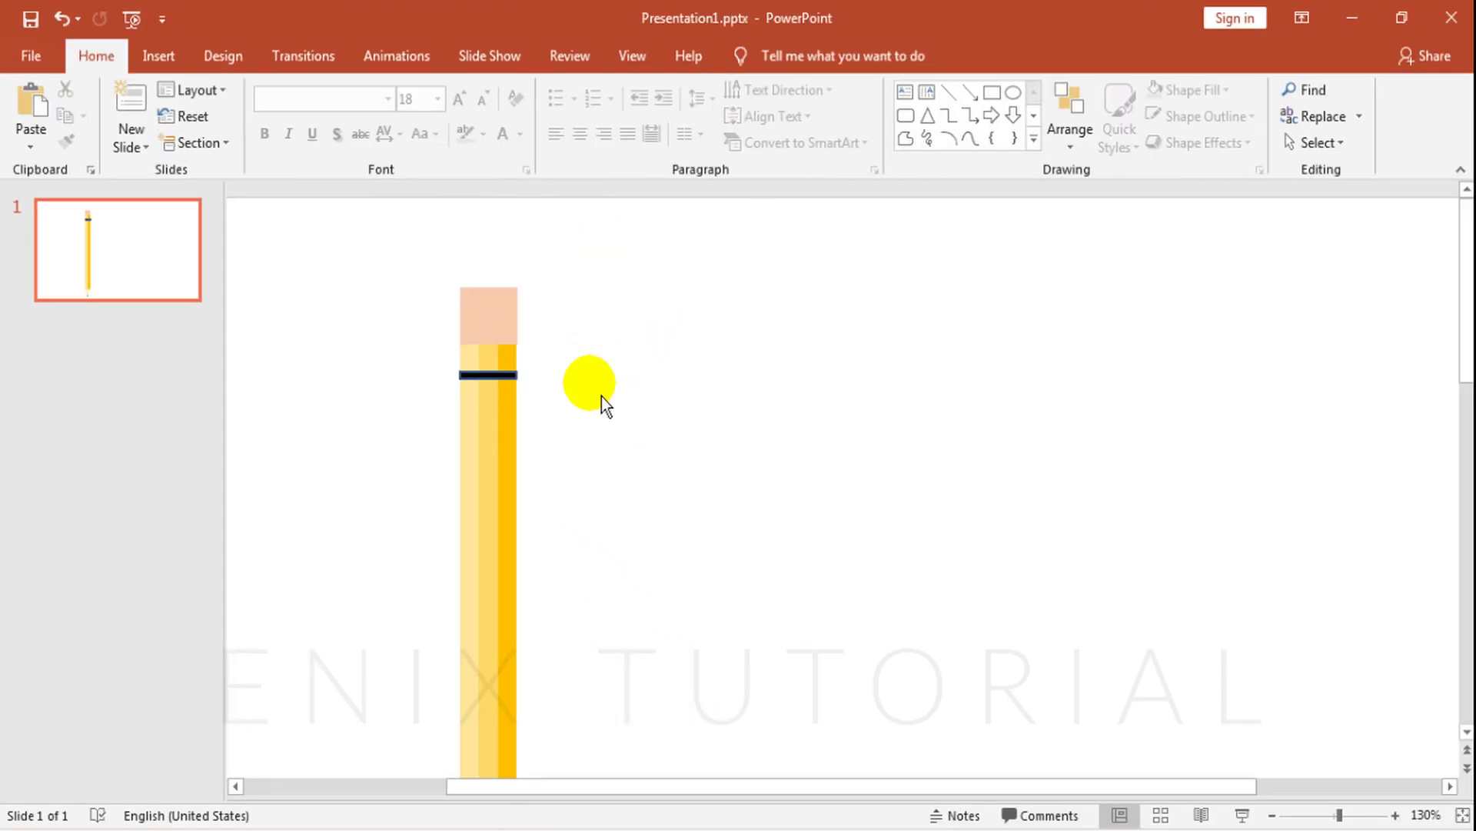
click(515, 392)
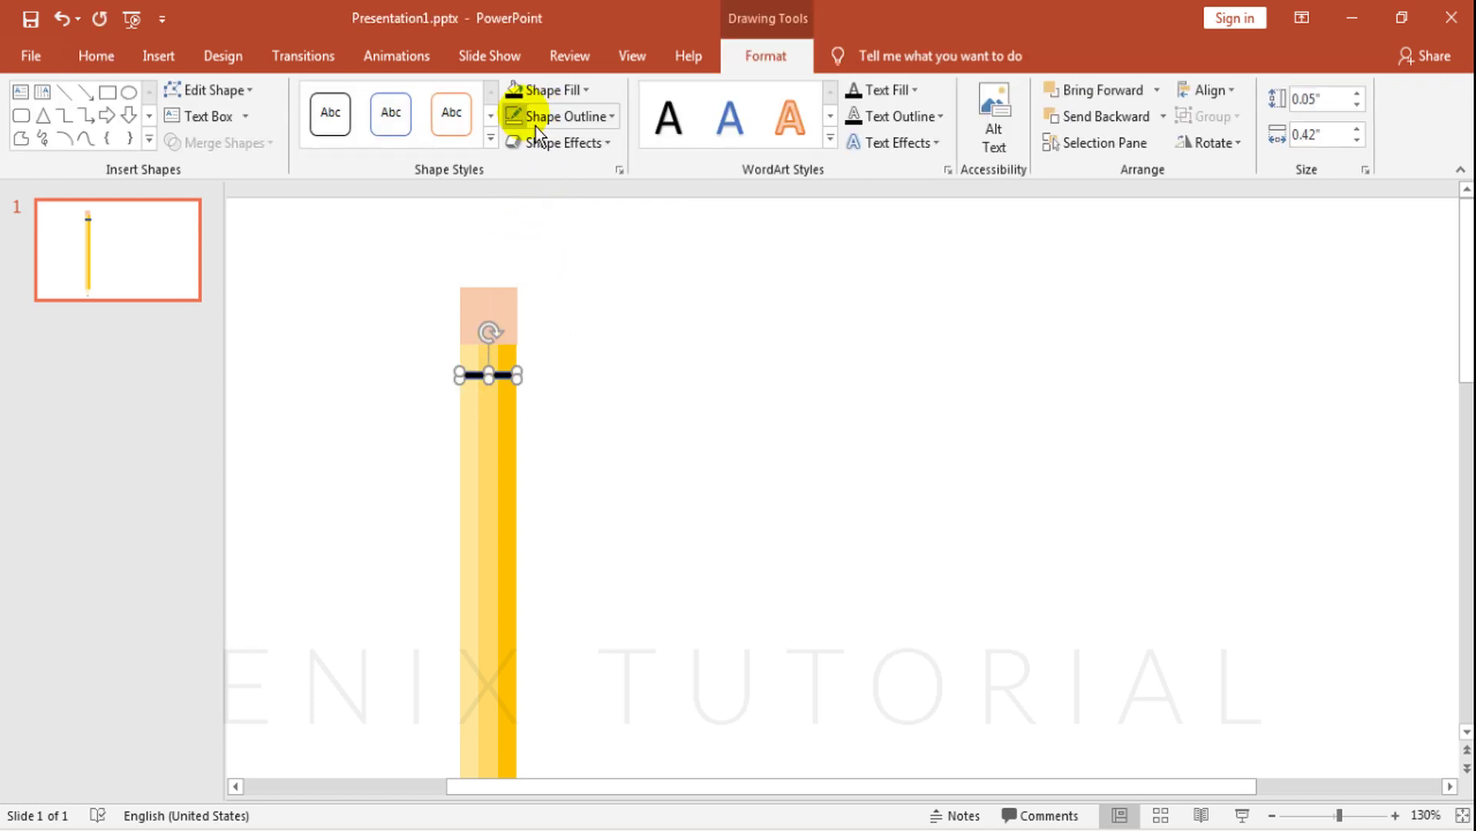
click(635, 326)
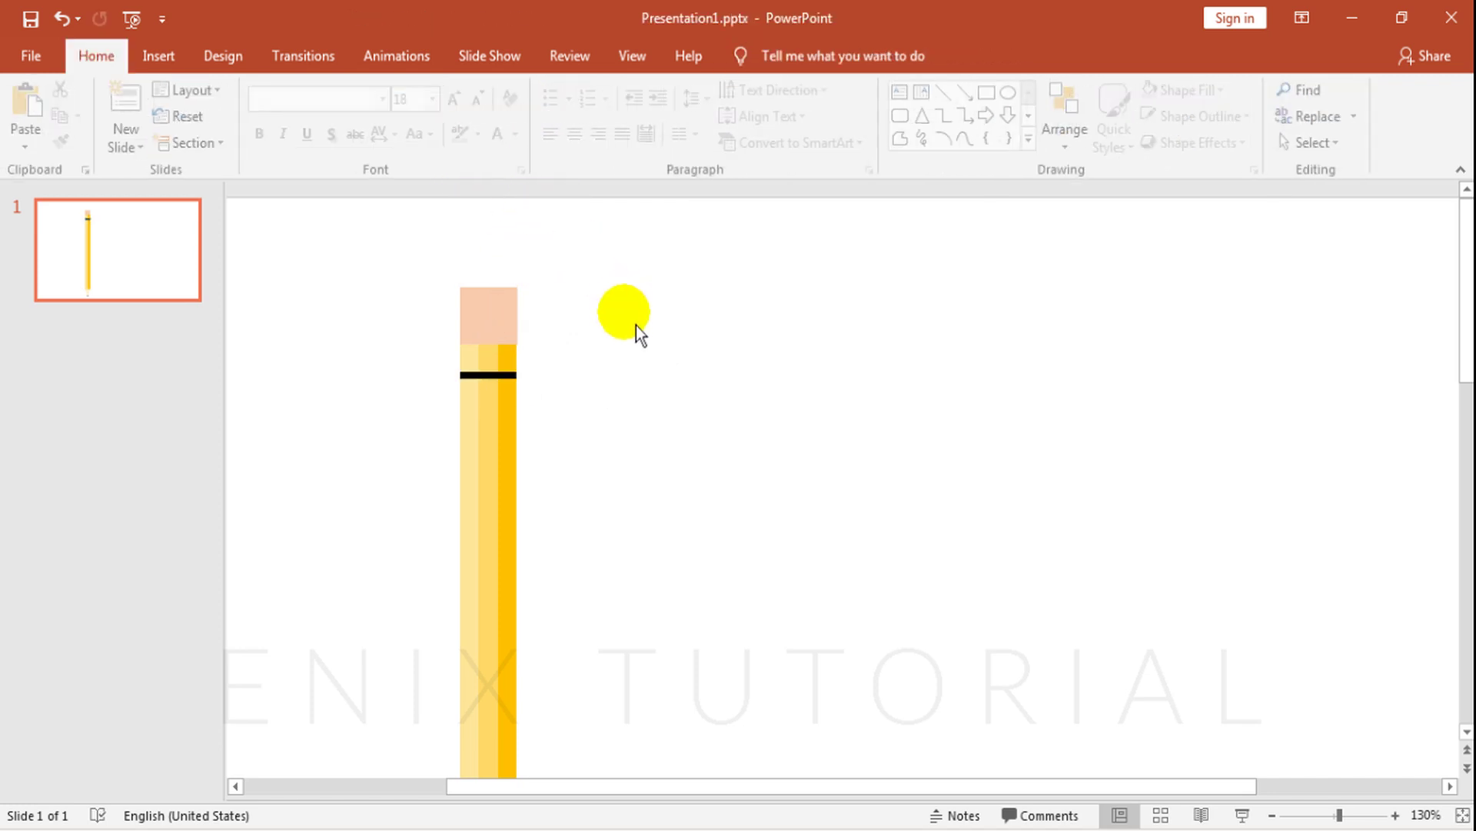
Group all of the pencil's shapes and move the pencil to the middle of the slide.
click(1273, 816)
click(1274, 817)
click(1274, 817)
click(1273, 817)
click(1273, 817)
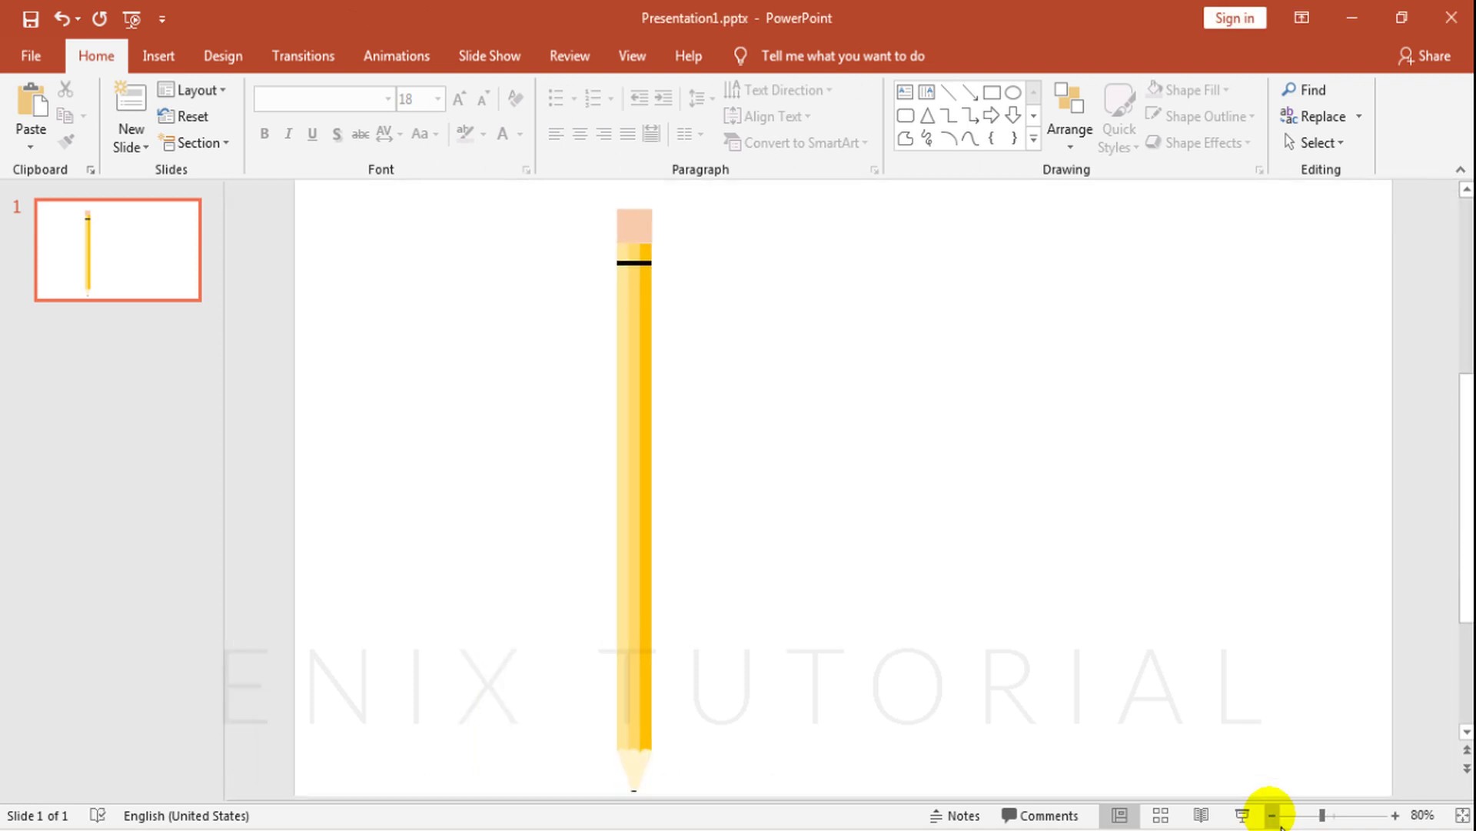
click(1273, 817)
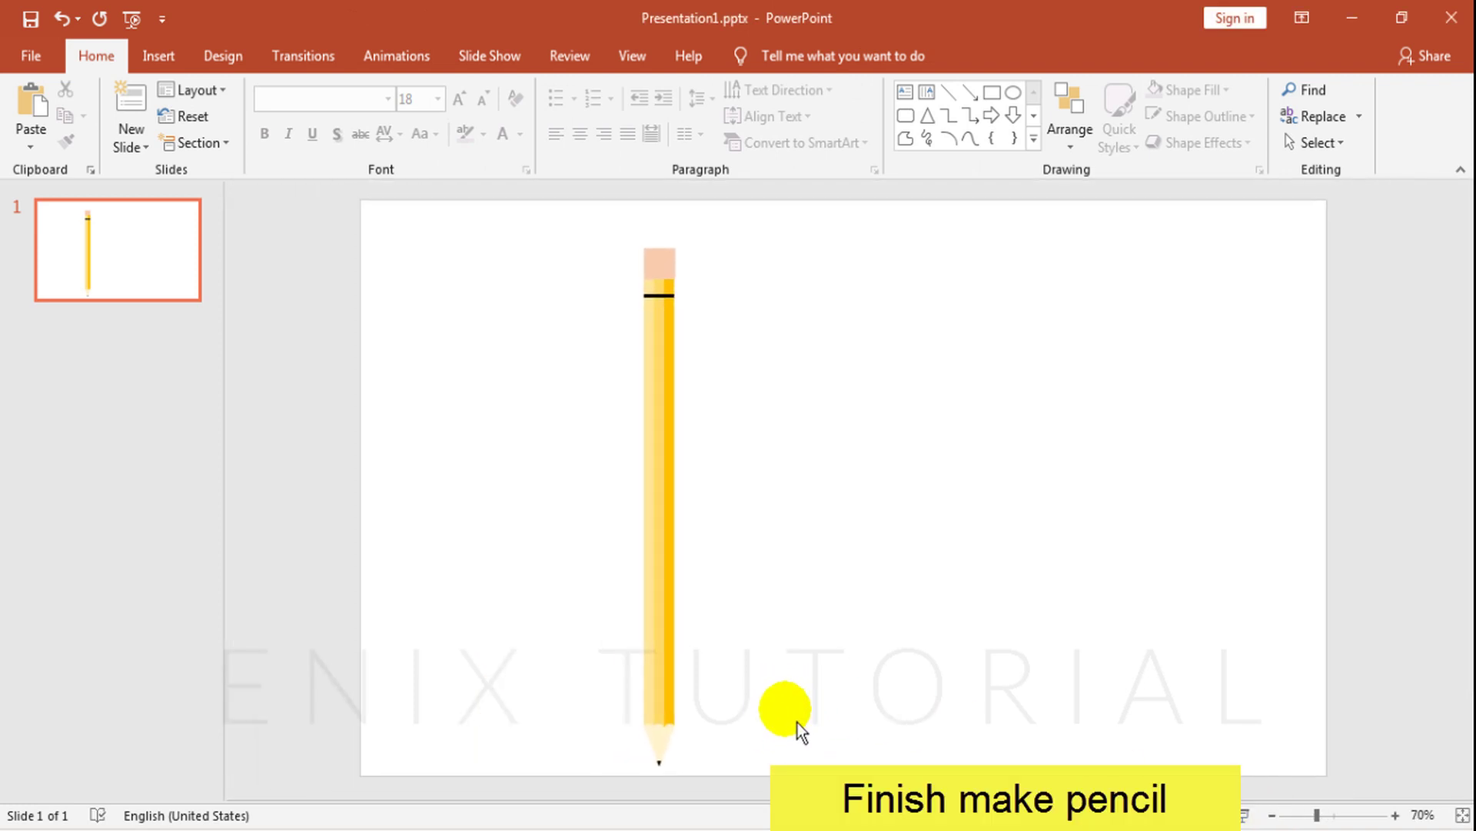
key(ctrl+a)
key(ctrl+g)
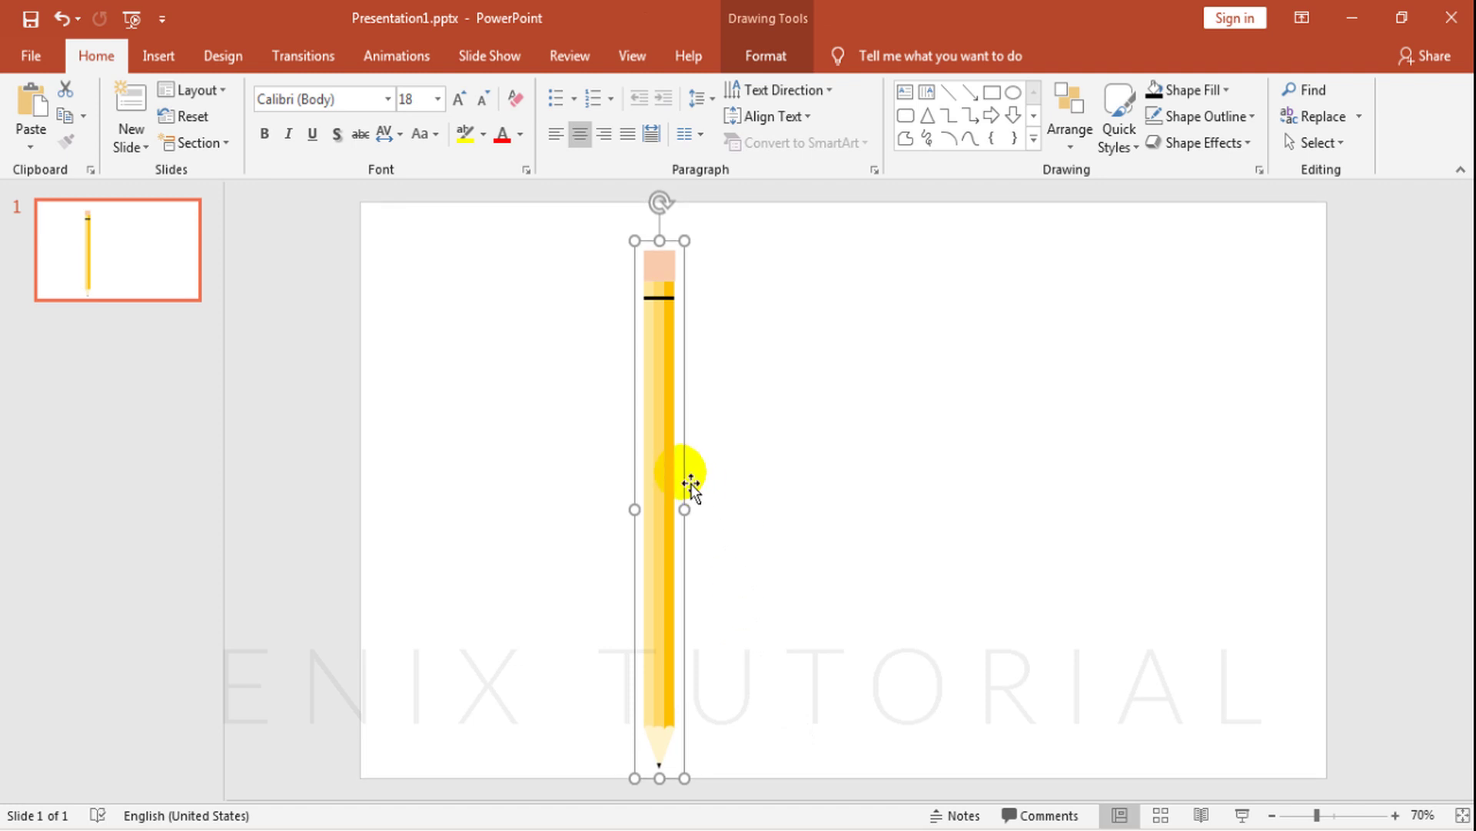
drag(662, 452, 840, 438)
click(1060, 455)
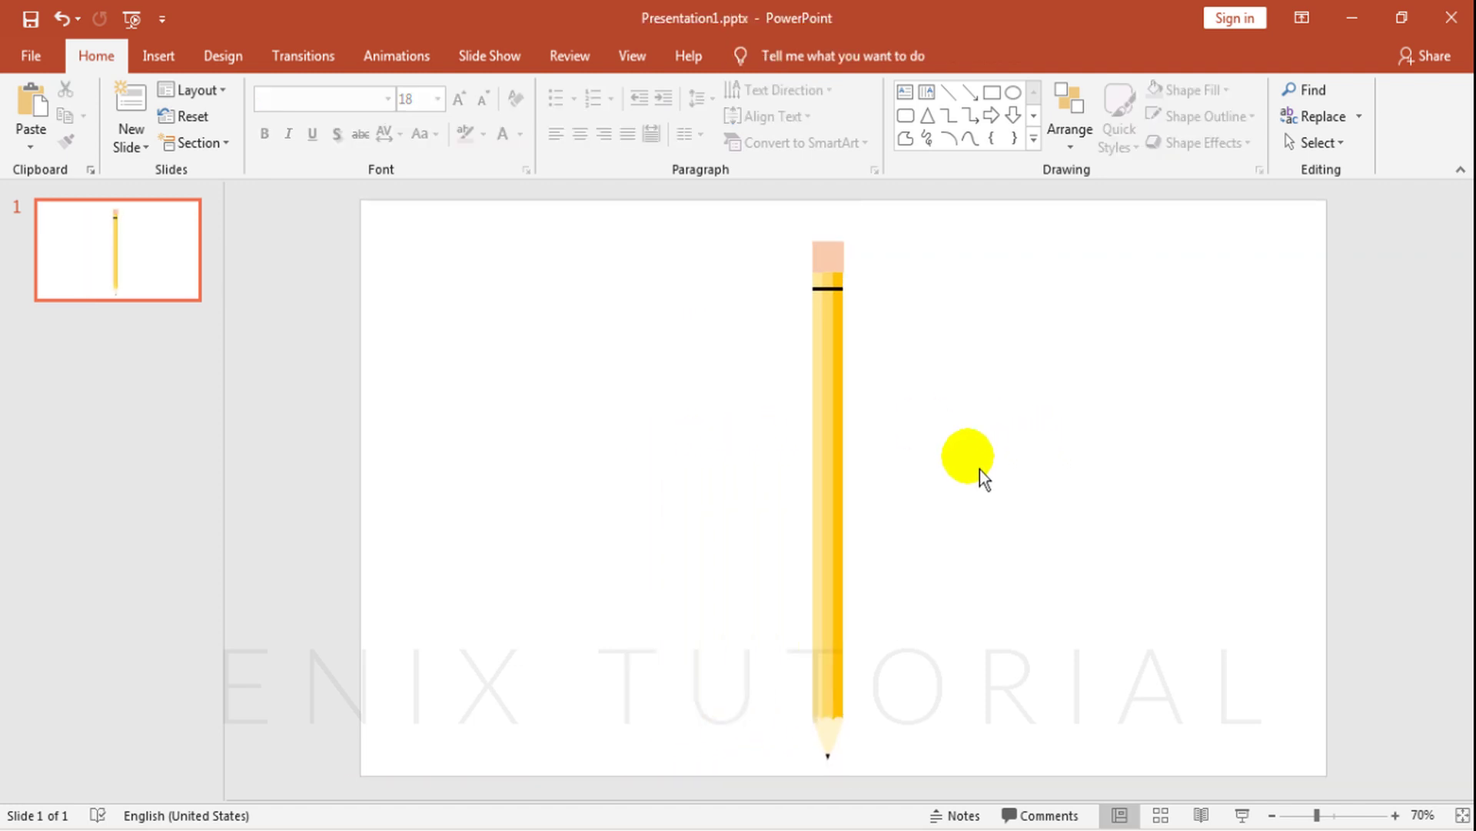
Draw a rectangle about 0.9" high and 3.18" wide extending from the right edge of the pencil's upper body.
click(159, 57)
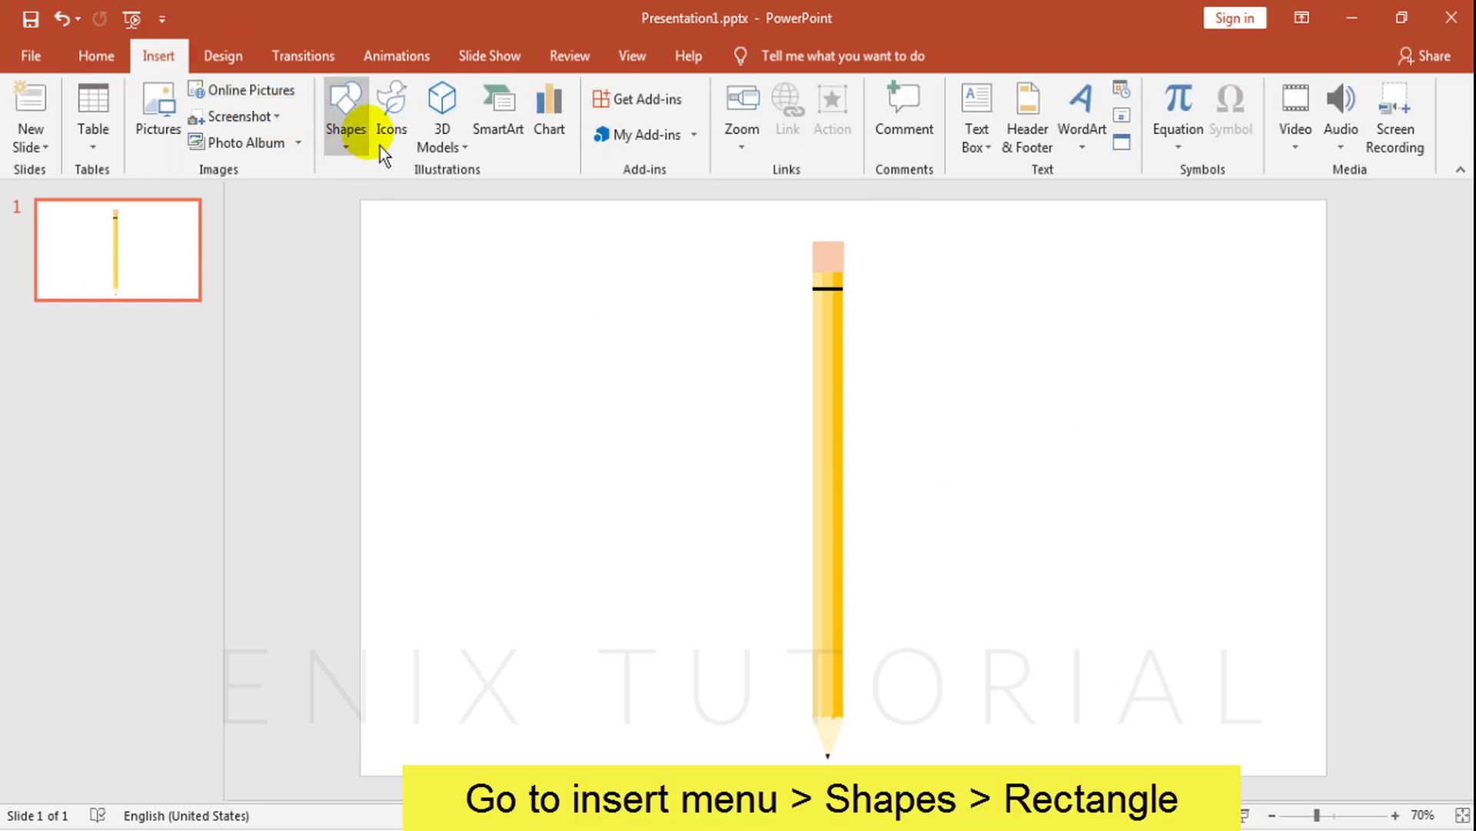
click(359, 127)
click(423, 193)
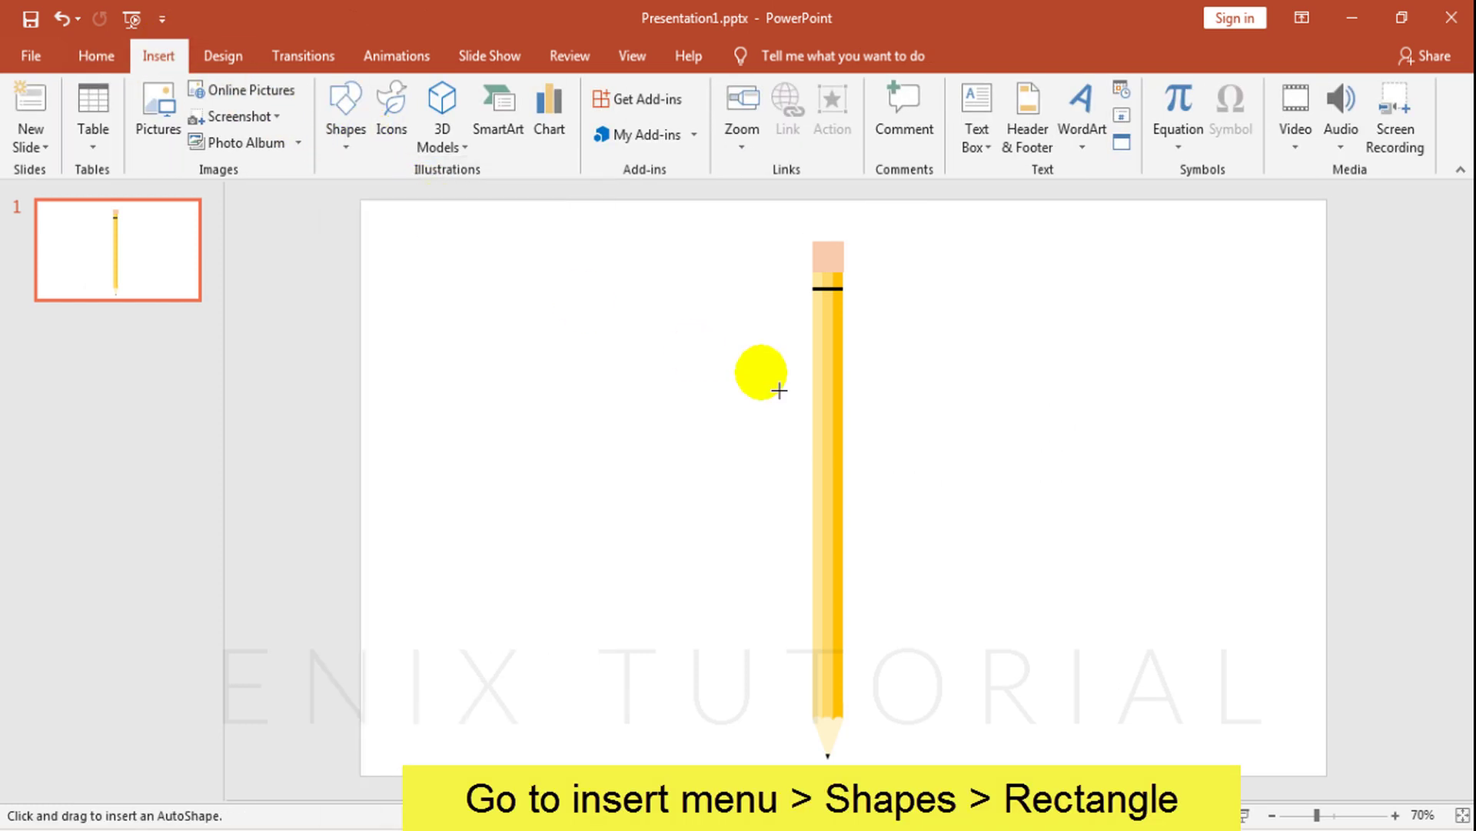
mouse_move(845, 316)
mouse_down()
mouse_move(899, 400)
mouse_move(992, 412)
mouse_move(1052, 384)
mouse_move(1091, 403)
mouse_up()
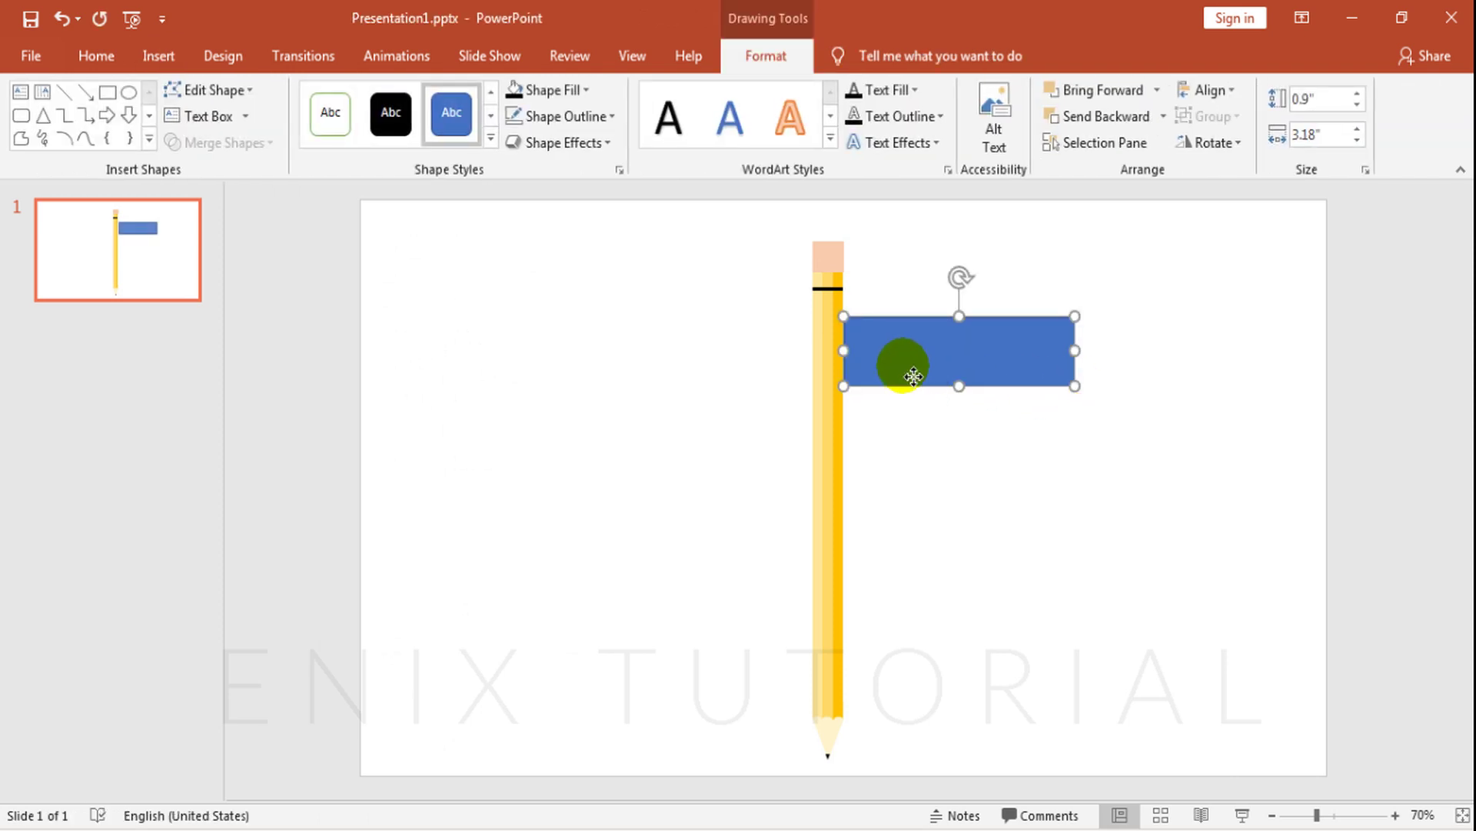
drag(910, 376, 912, 375)
click(1015, 443)
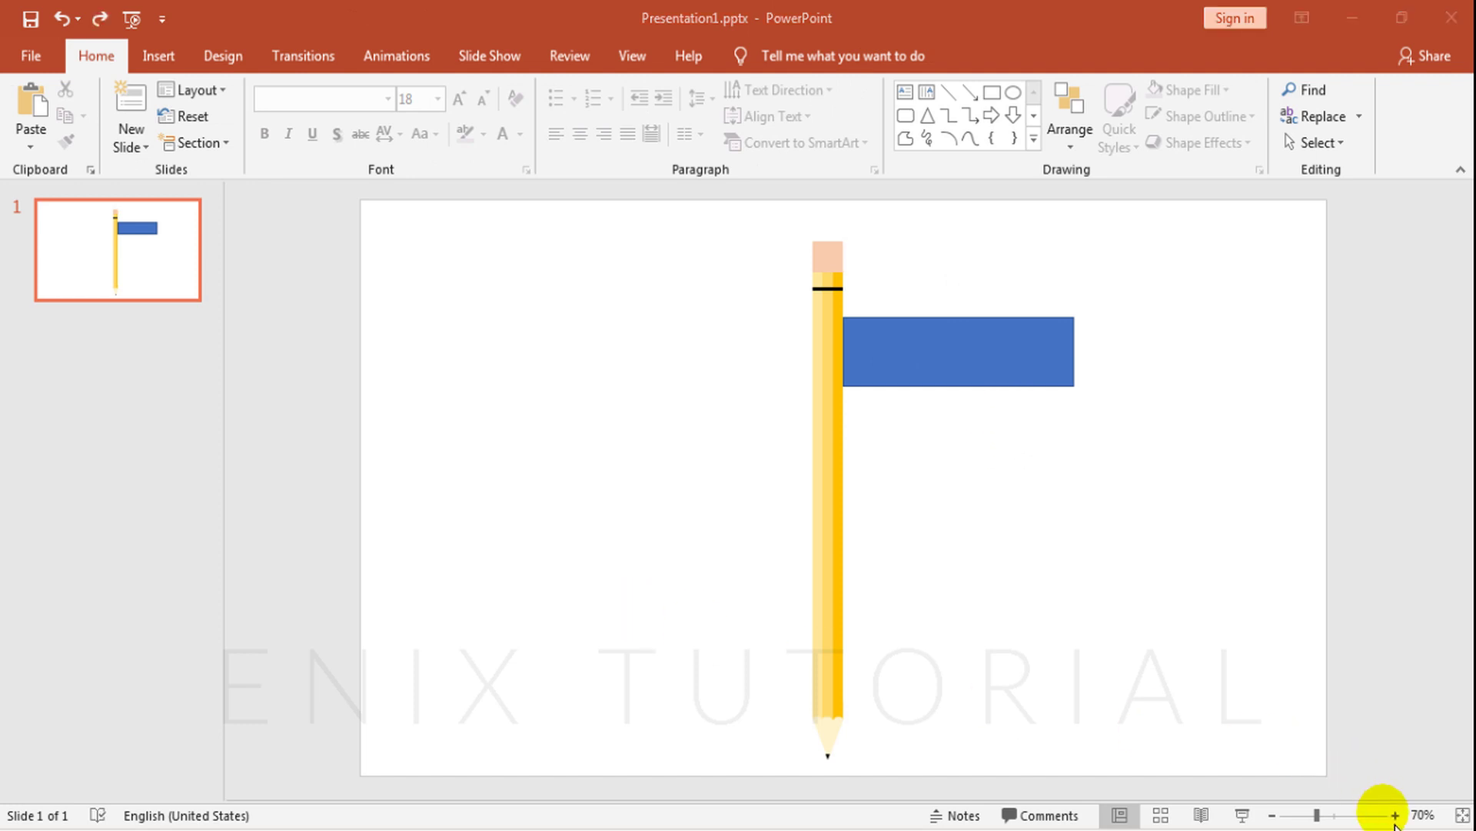
Ungroup the pencil into its separate shapes.
click(1395, 816)
click(1395, 815)
click(1395, 816)
click(1395, 815)
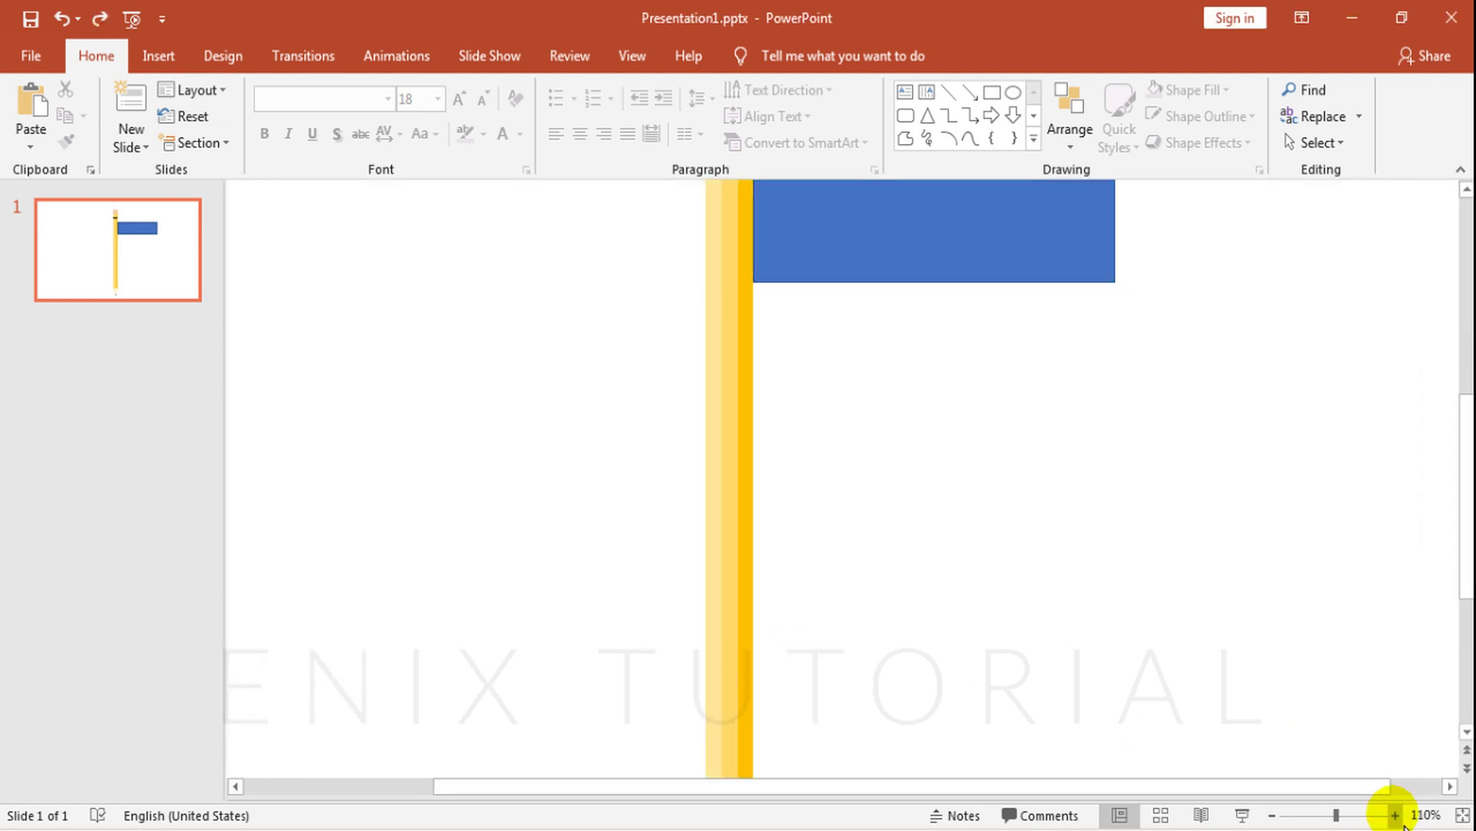
scroll(1046, 631, up, 2)
click(723, 523)
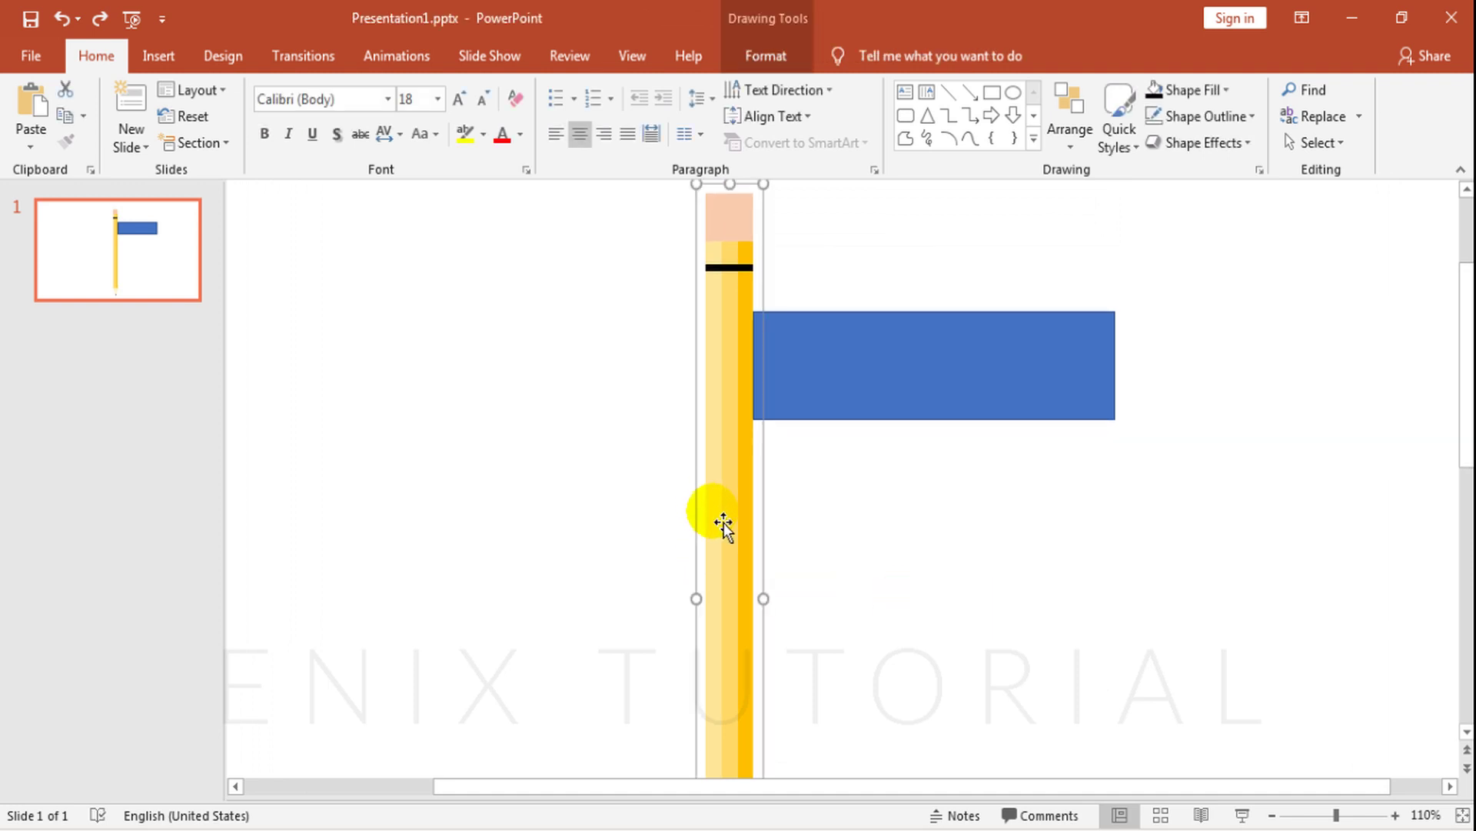
right_click(724, 525)
mouse_move(842, 271)
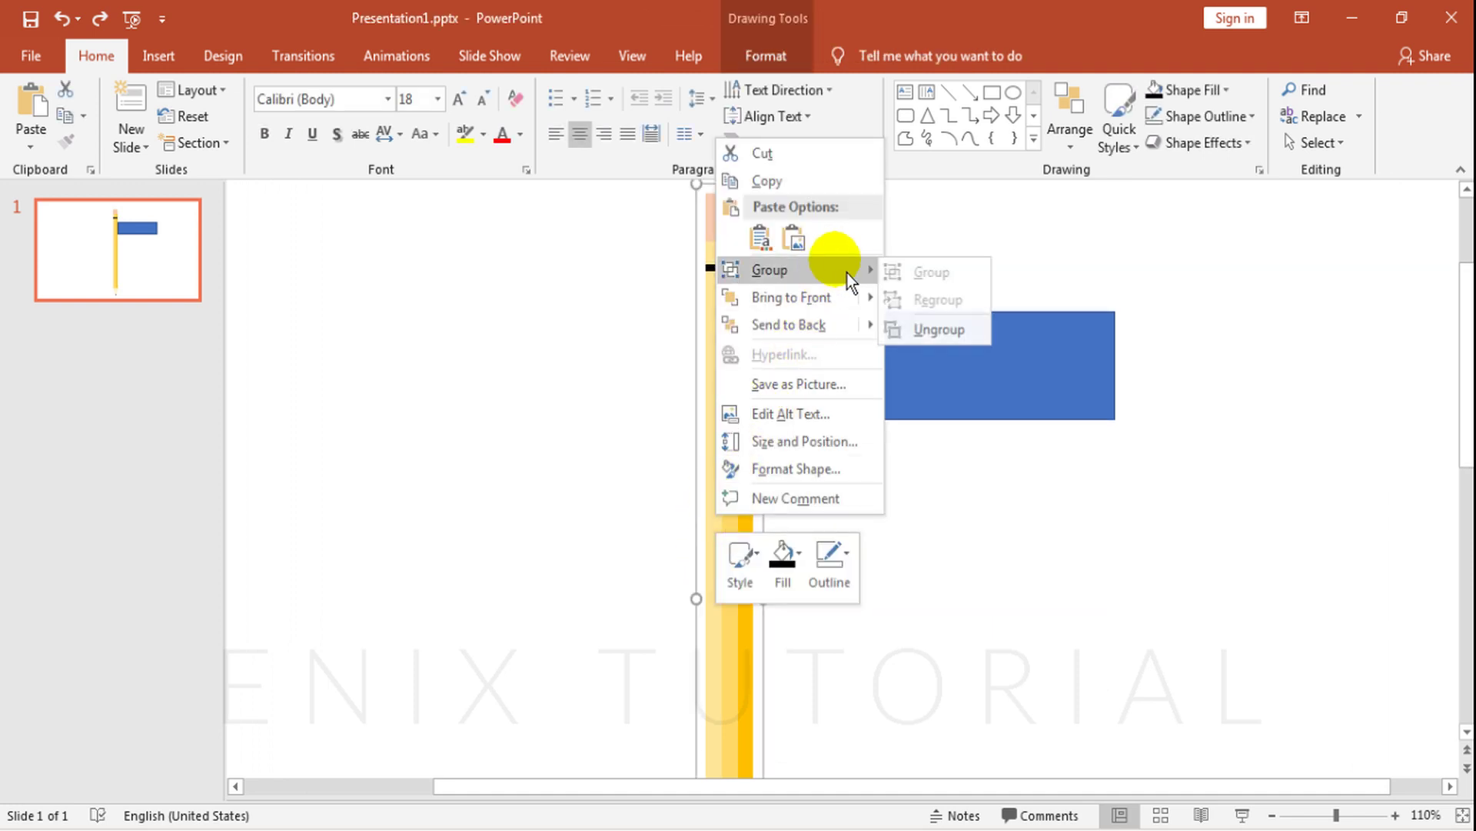
click(928, 329)
click(866, 523)
Duplicate the three gold body strips and place the copies to the left of the pencil, slightly lower.
click(725, 533)
ctrl+click(716, 542)
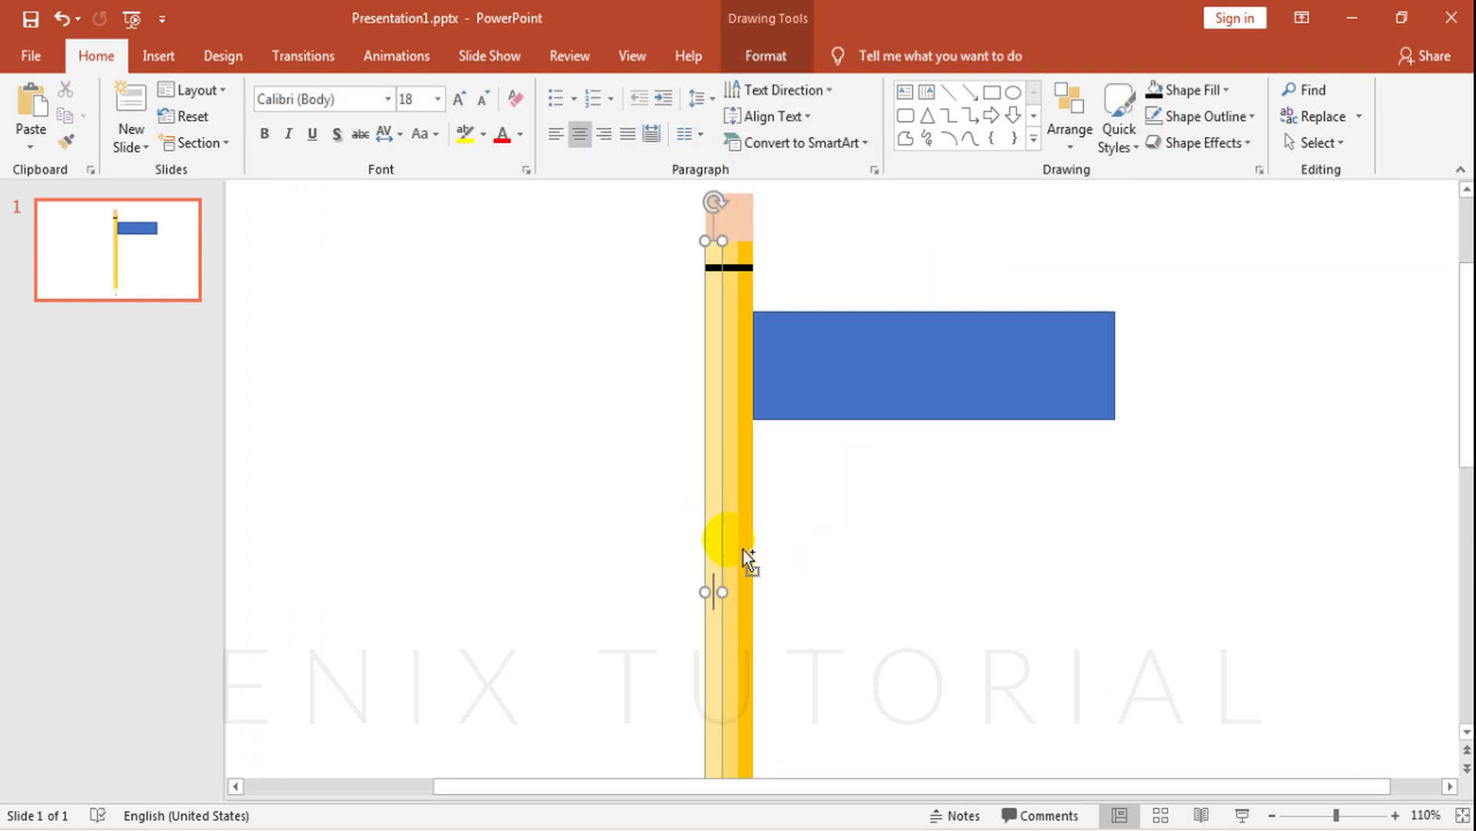
mouse_move(758, 548)
mouse_down()
mouse_move(760, 569)
mouse_move(830, 513)
mouse_move(764, 518)
mouse_move(471, 659)
mouse_up()
click(658, 538)
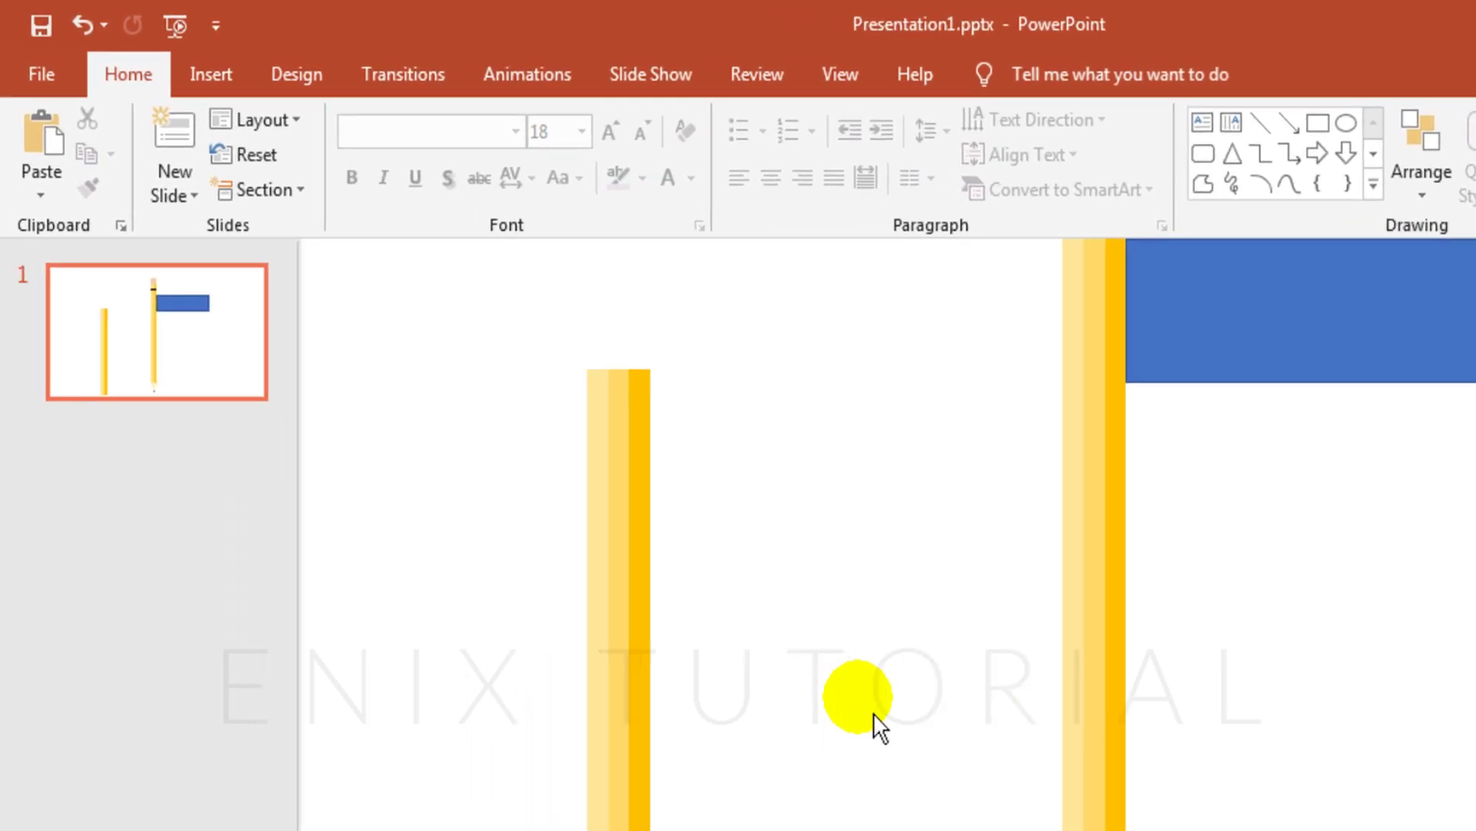
Draw a rectangle covering the upper end of the three copied strips and copy that rectangle.
scroll(766, 626, up, 2)
click(242, 86)
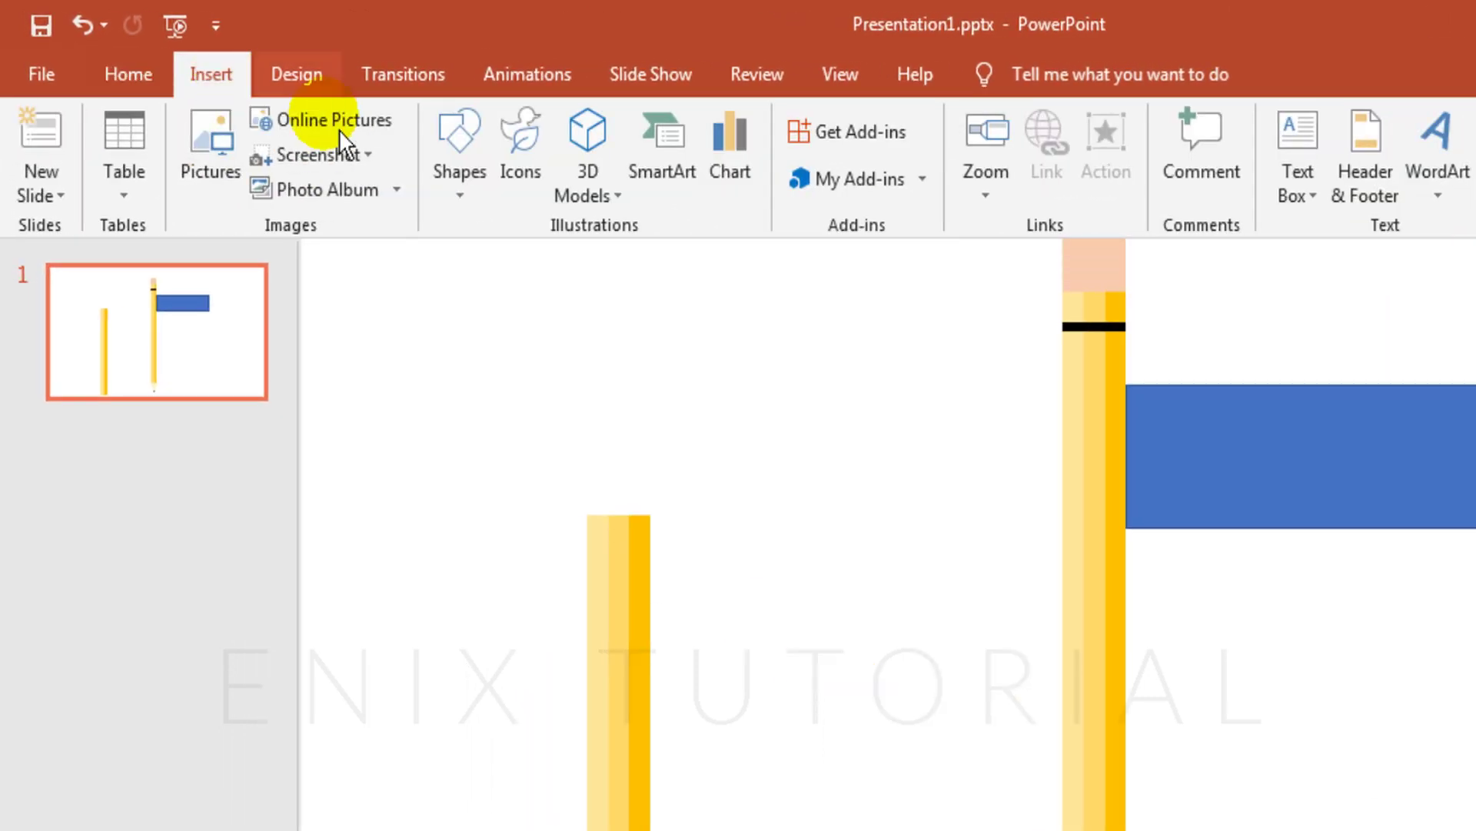
click(456, 191)
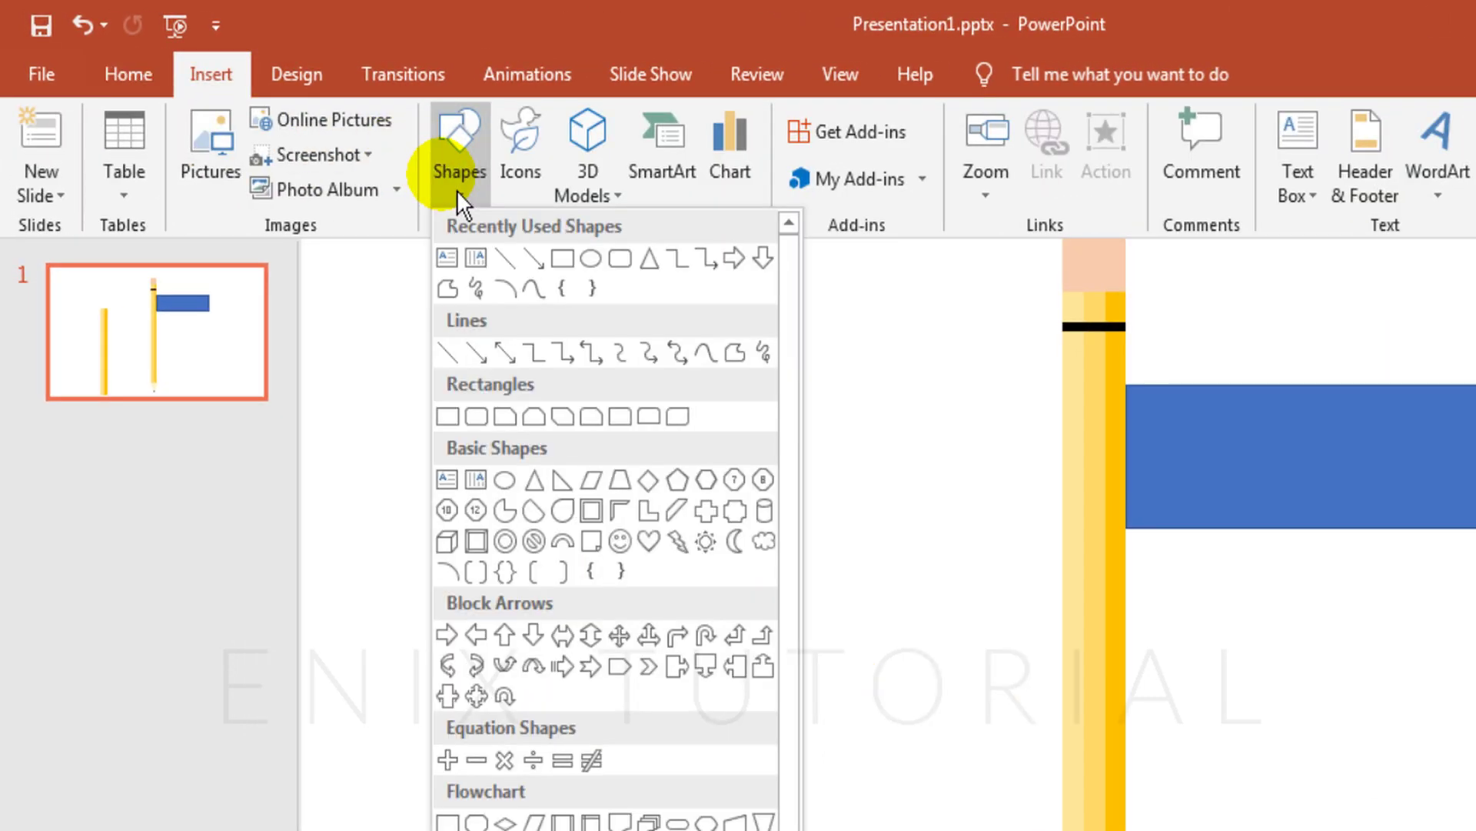
click(450, 416)
mouse_move(491, 434)
mouse_down()
mouse_move(641, 603)
mouse_move(765, 669)
mouse_move(749, 649)
mouse_up()
right_click(717, 480)
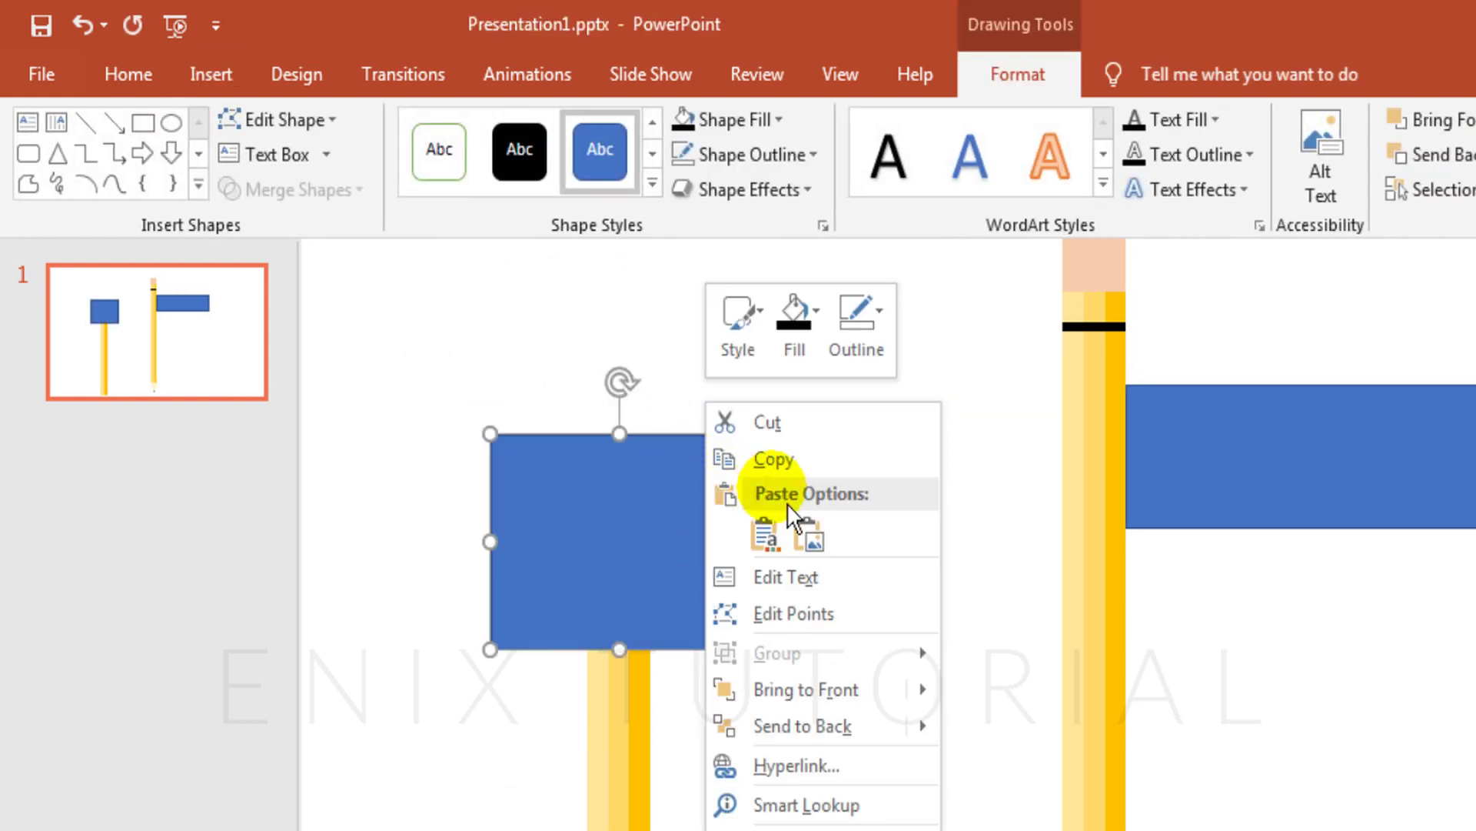
click(806, 484)
Intersect the darkest copied strip with the covering rectangle, keeping only their overlap.
click(692, 615)
click(689, 658)
click(648, 705)
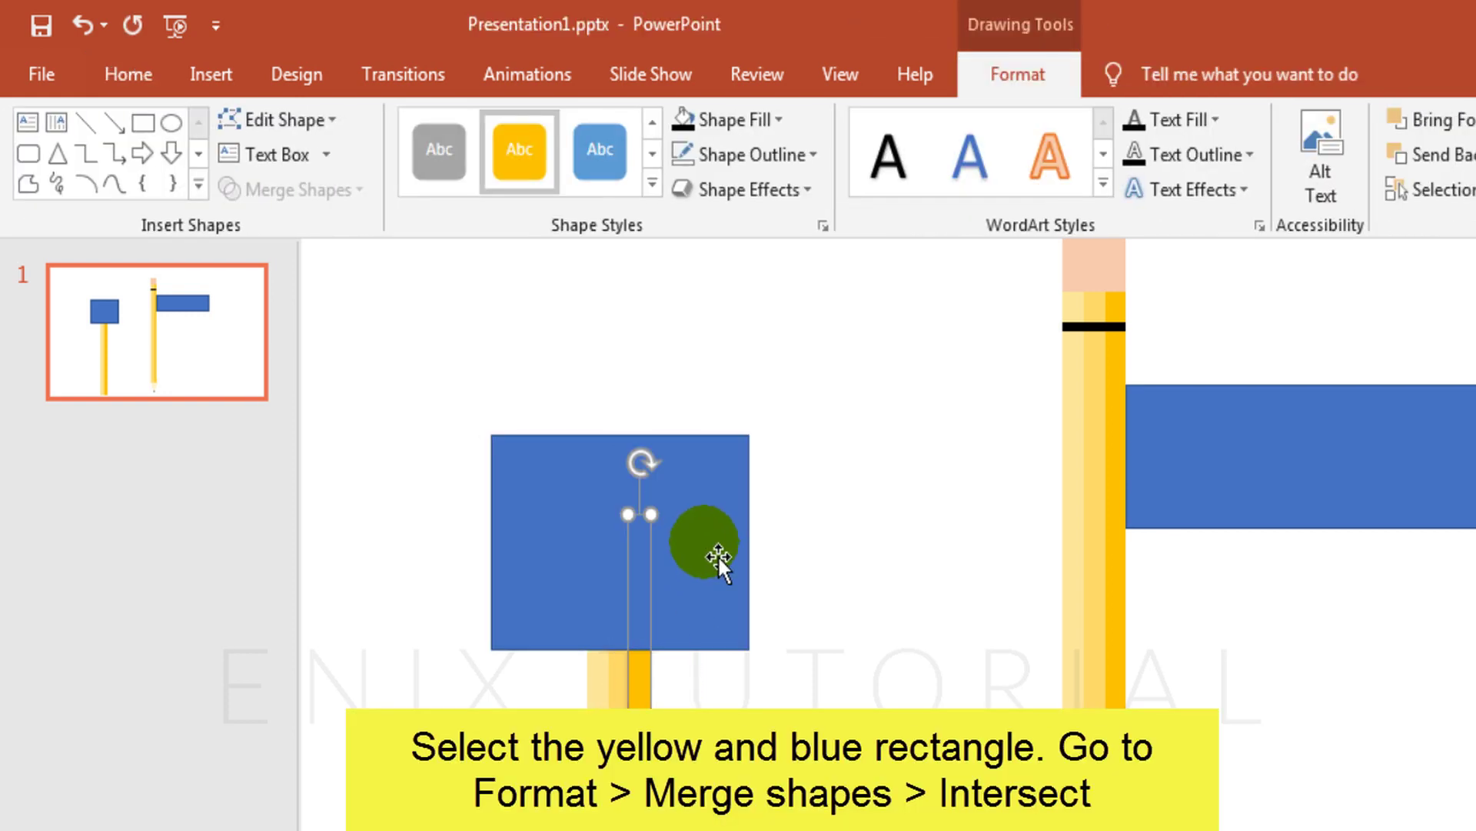
shift+click(718, 555)
click(335, 198)
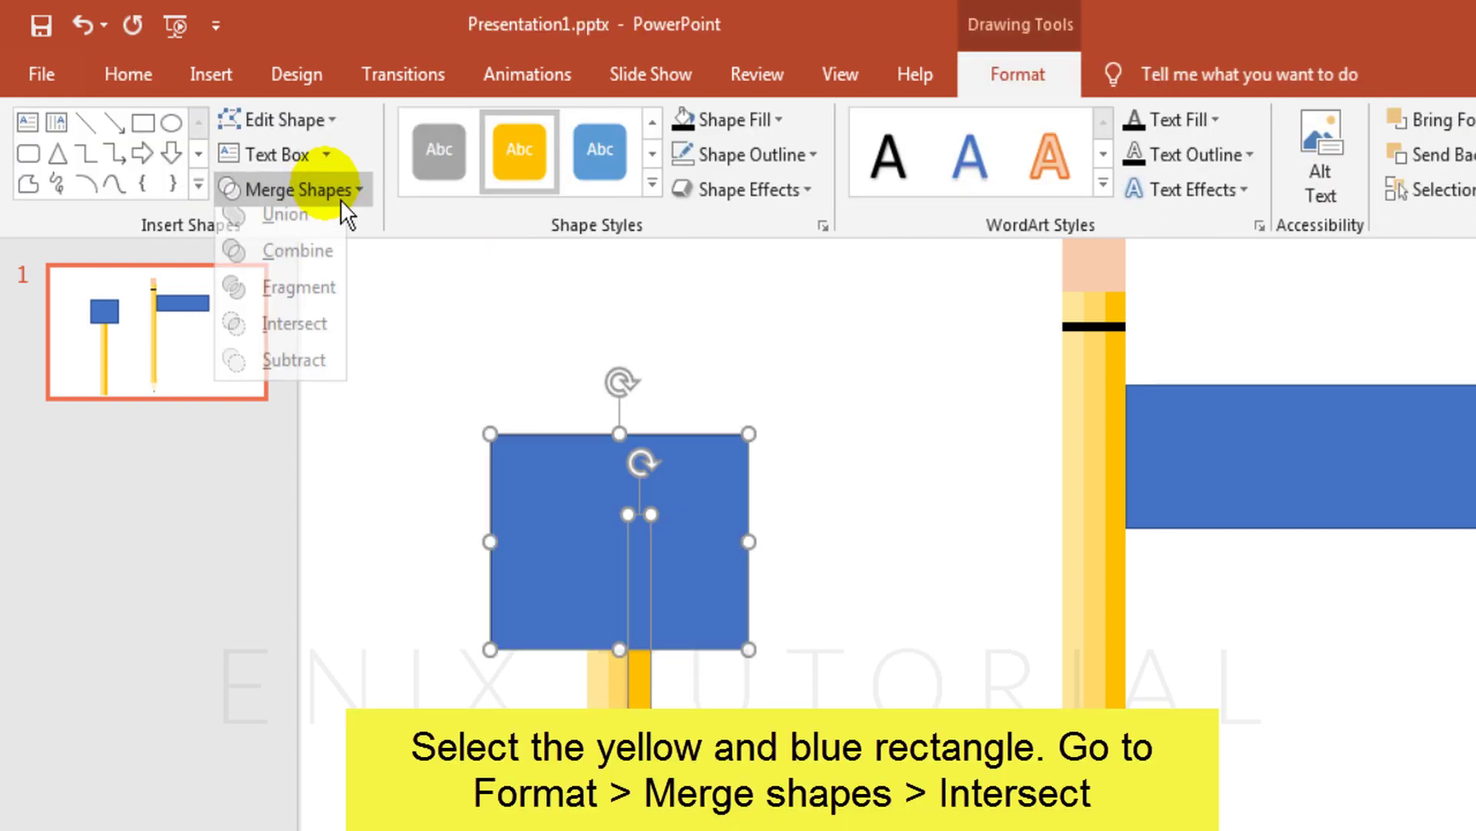
click(308, 339)
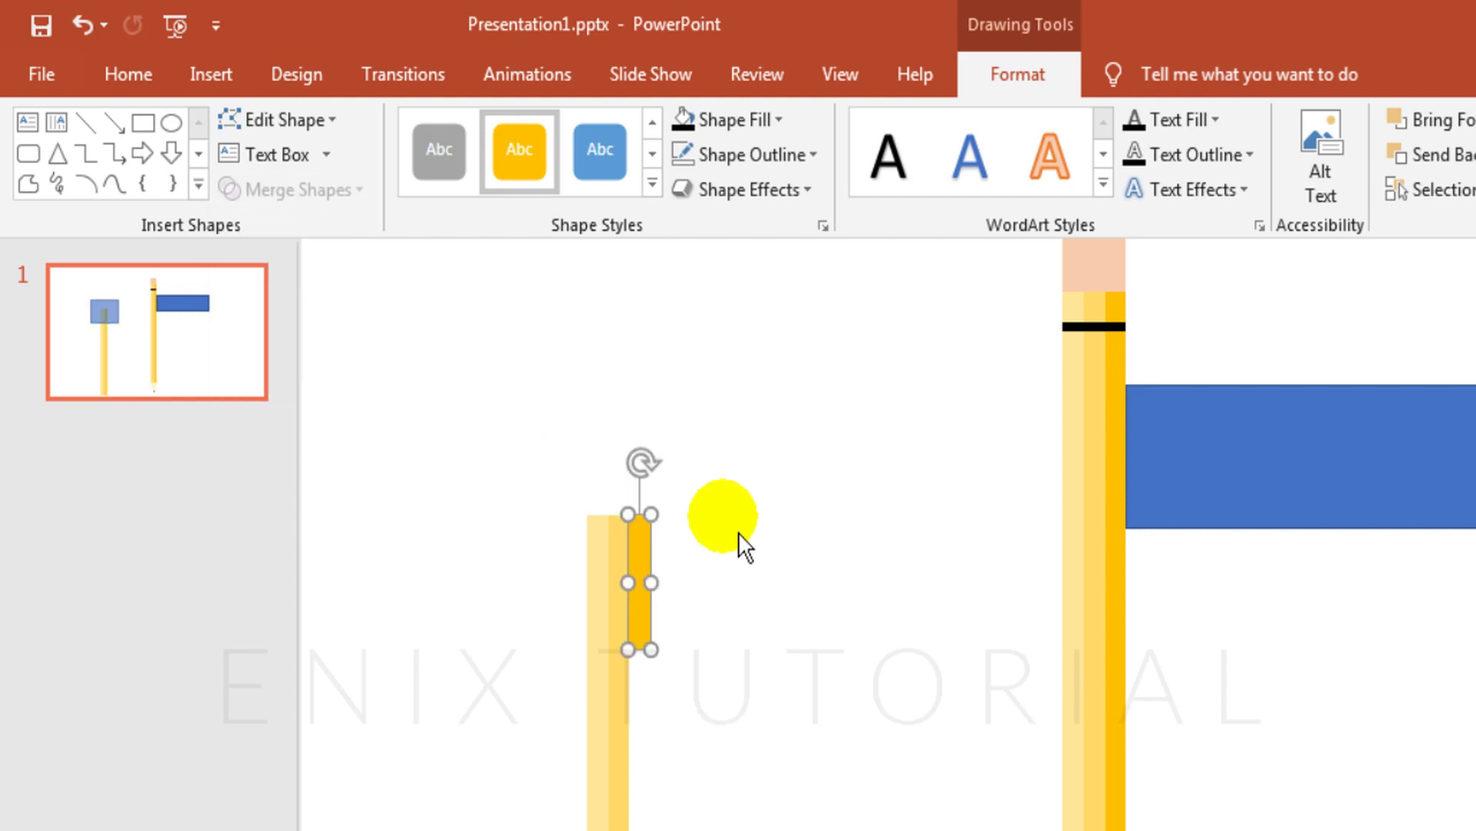
Paste the covering rectangle again and intersect it with the middle copied strip, keeping only their overlap.
click(746, 533)
key(ctrl+v)
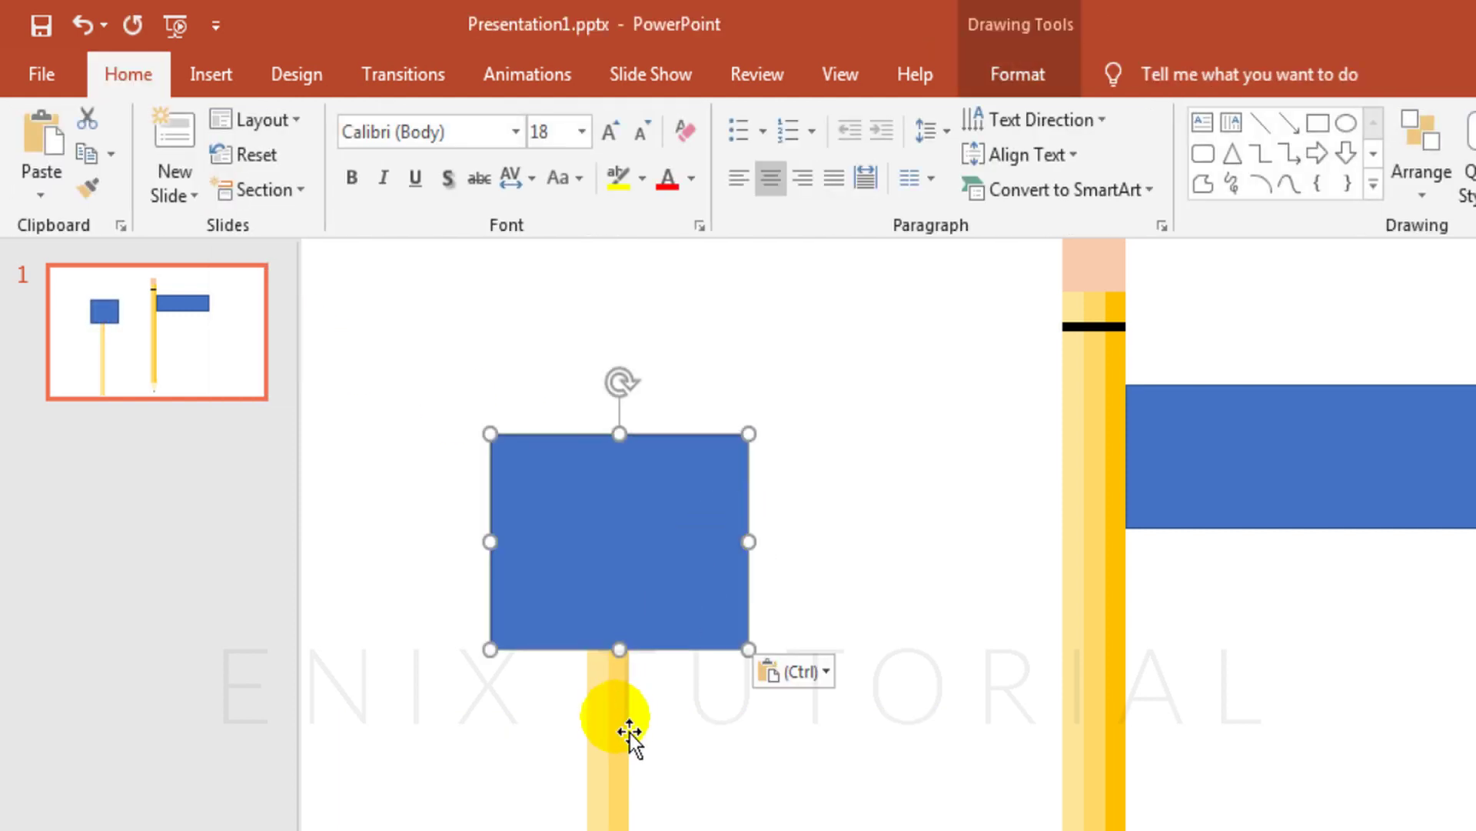
click(634, 732)
ctrl+click(717, 569)
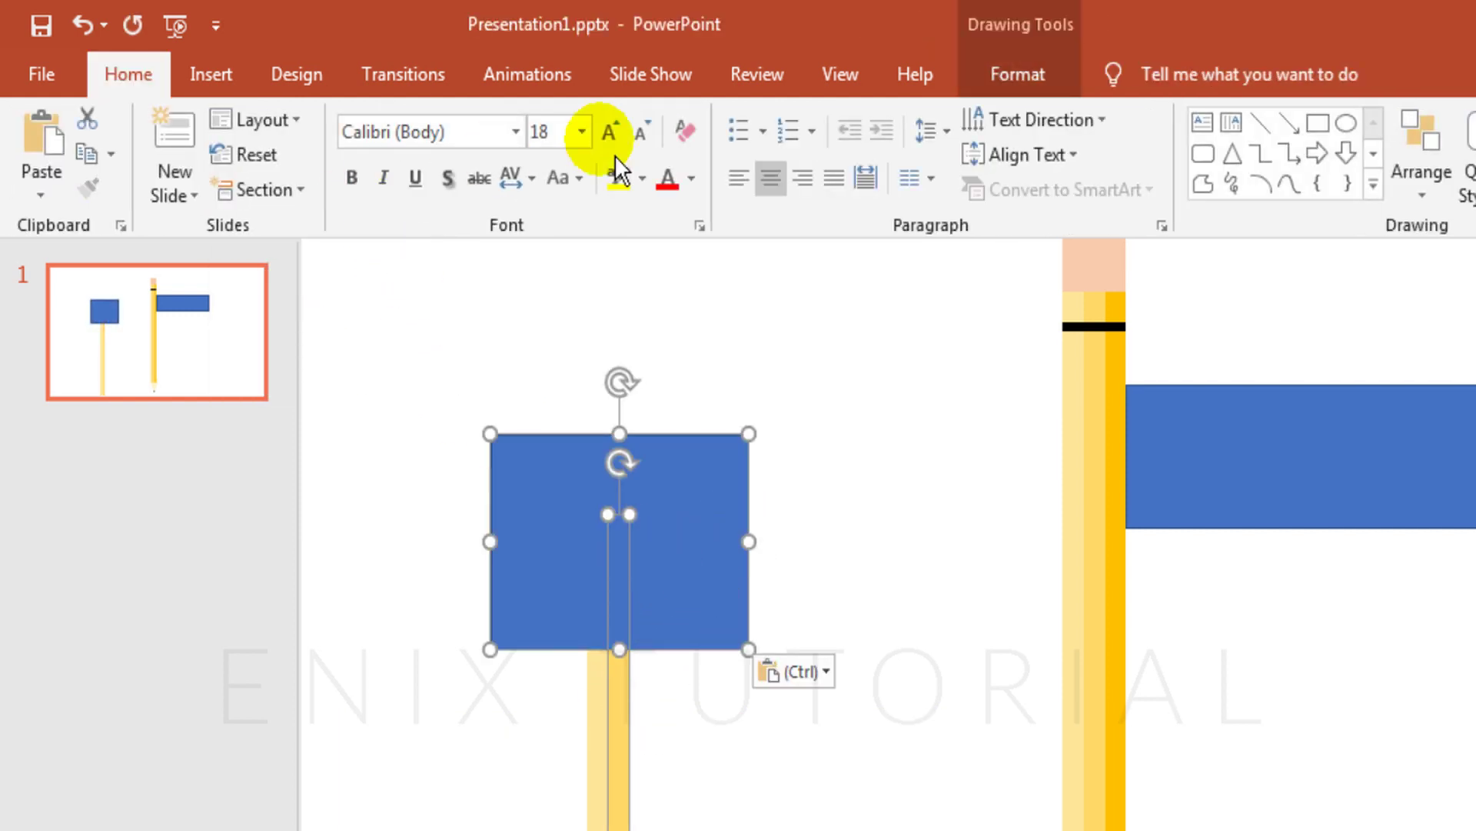
click(992, 77)
click(358, 193)
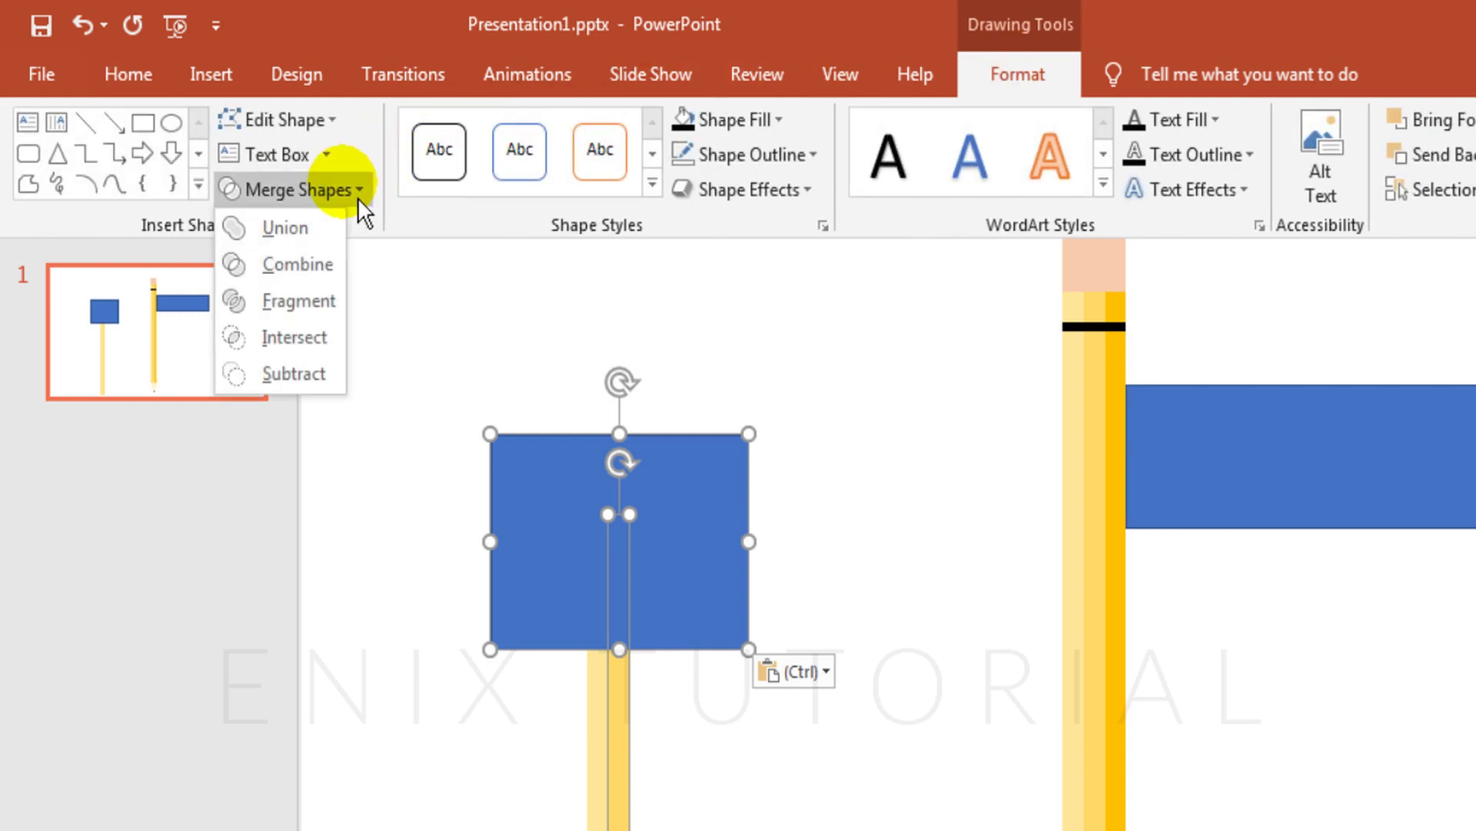
click(329, 352)
click(739, 484)
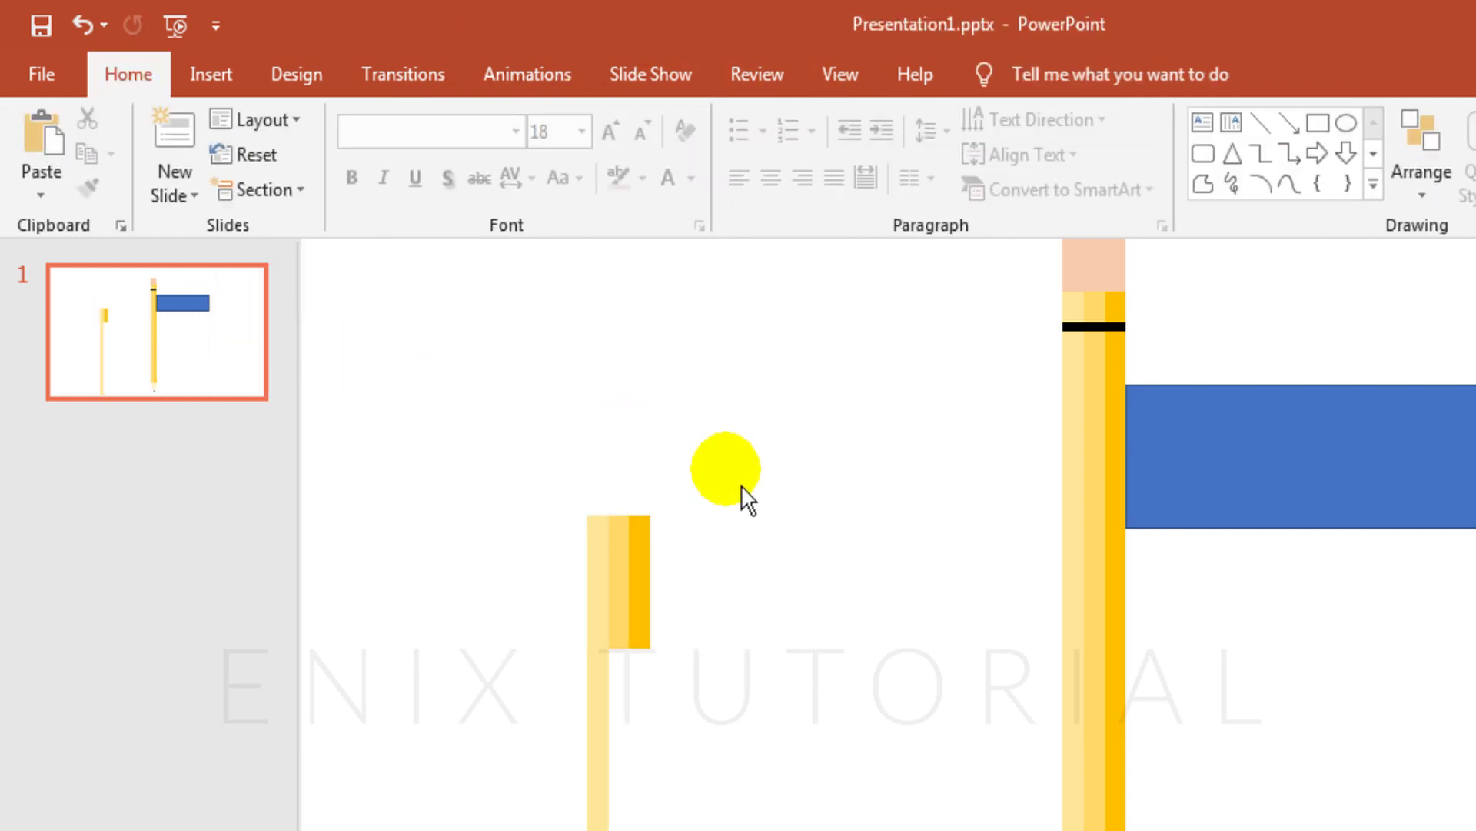
Paste the covering rectangle once more and intersect it with the lightest copied strip, keeping only their overlap.
key(ctrl+v)
click(616, 741)
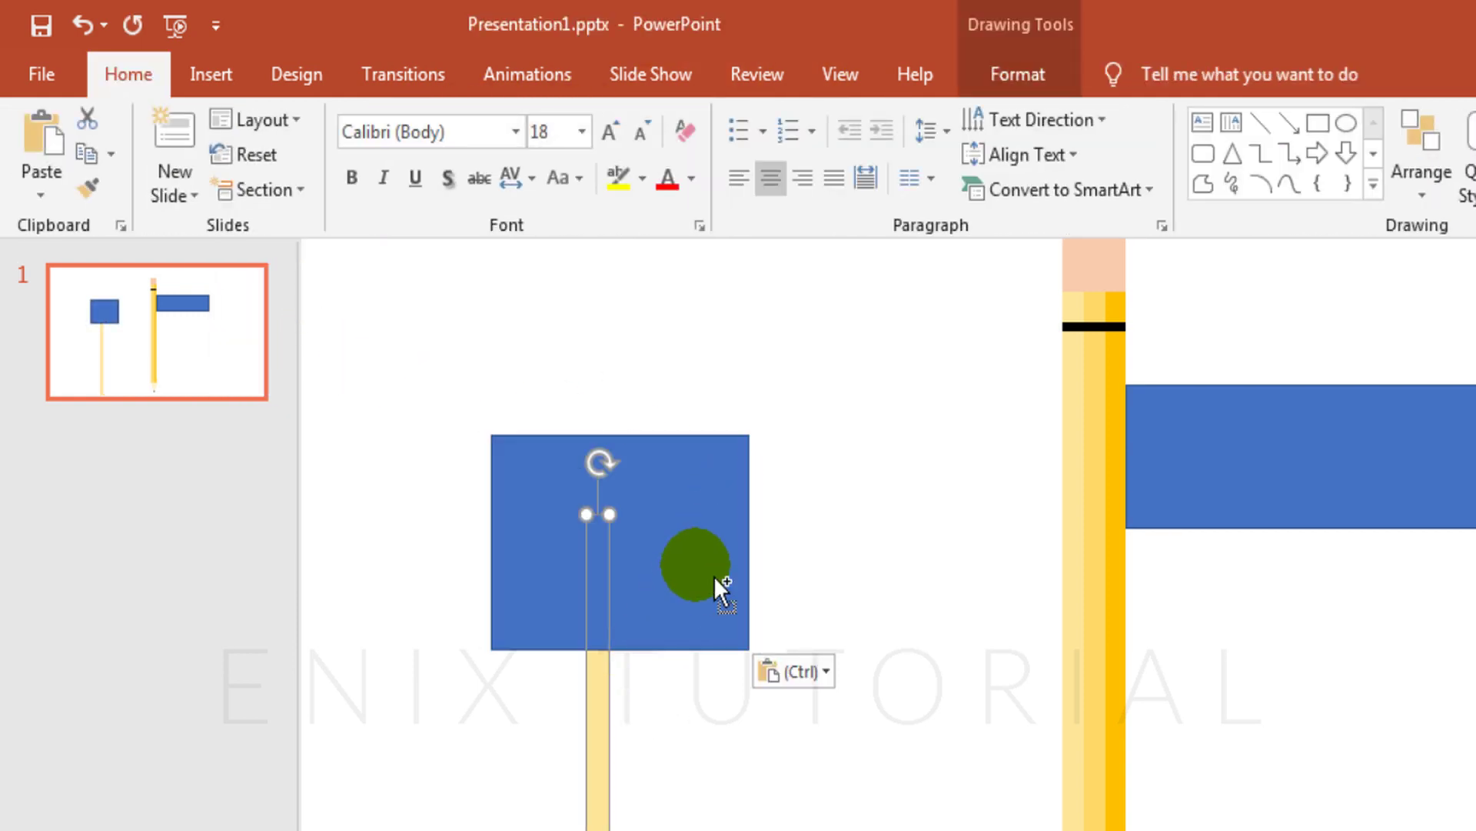
ctrl+click(703, 584)
click(1039, 80)
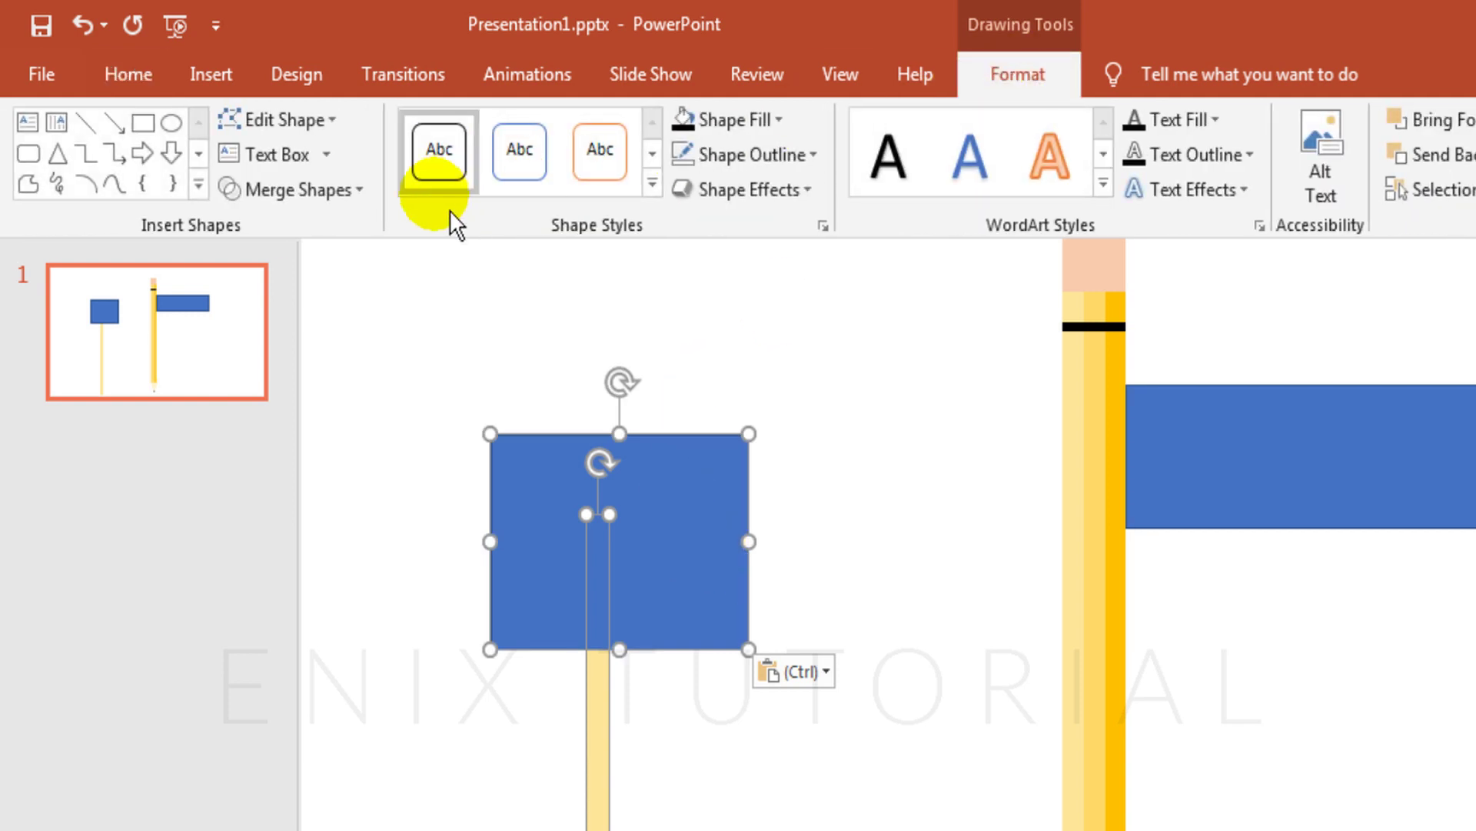
click(360, 194)
click(307, 352)
click(769, 404)
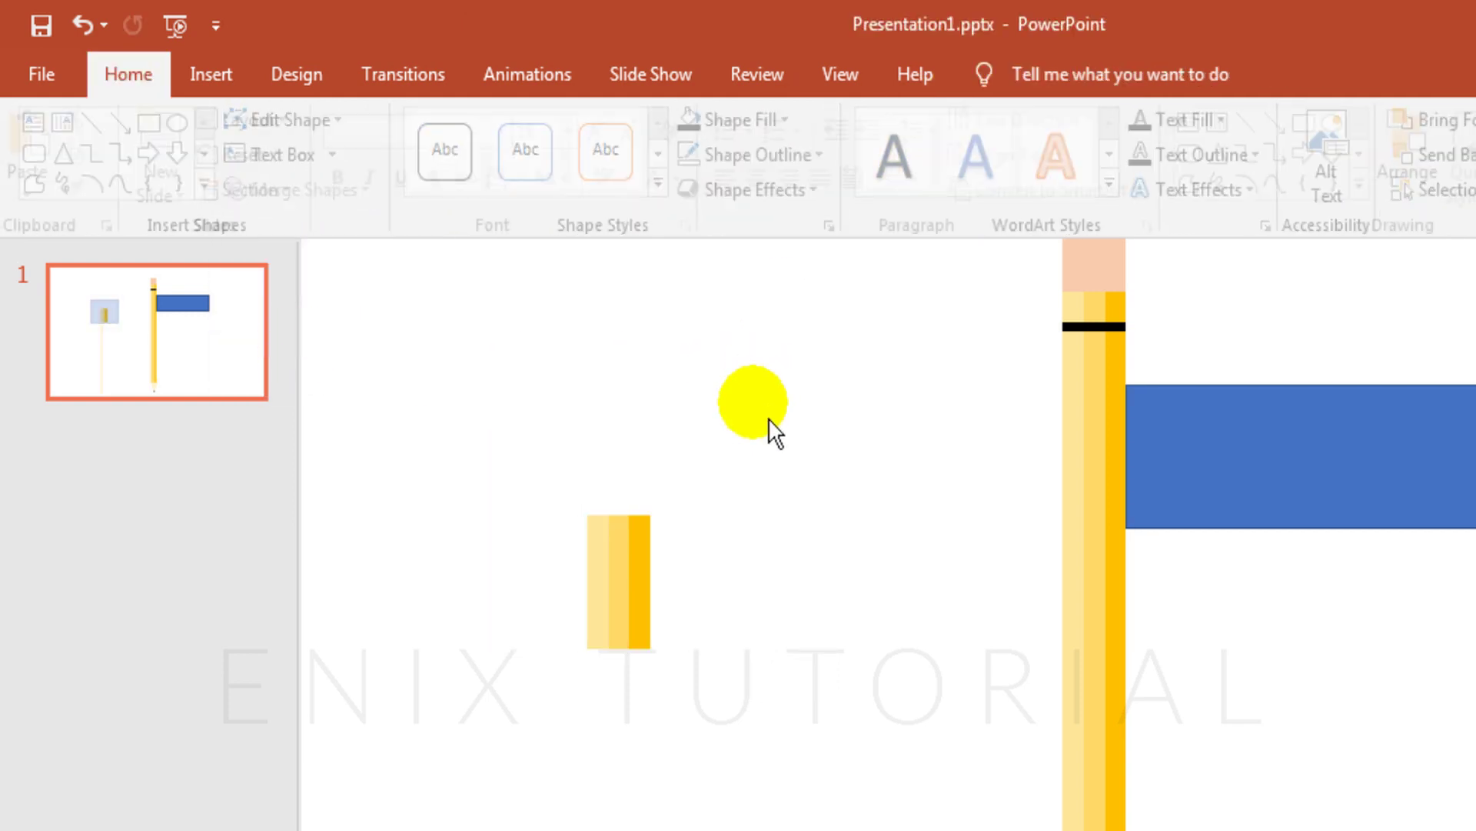
Duplicate the three trimmed strips twice, placing one copy to their lower left and the other directly below them.
drag(735, 704, 581, 504)
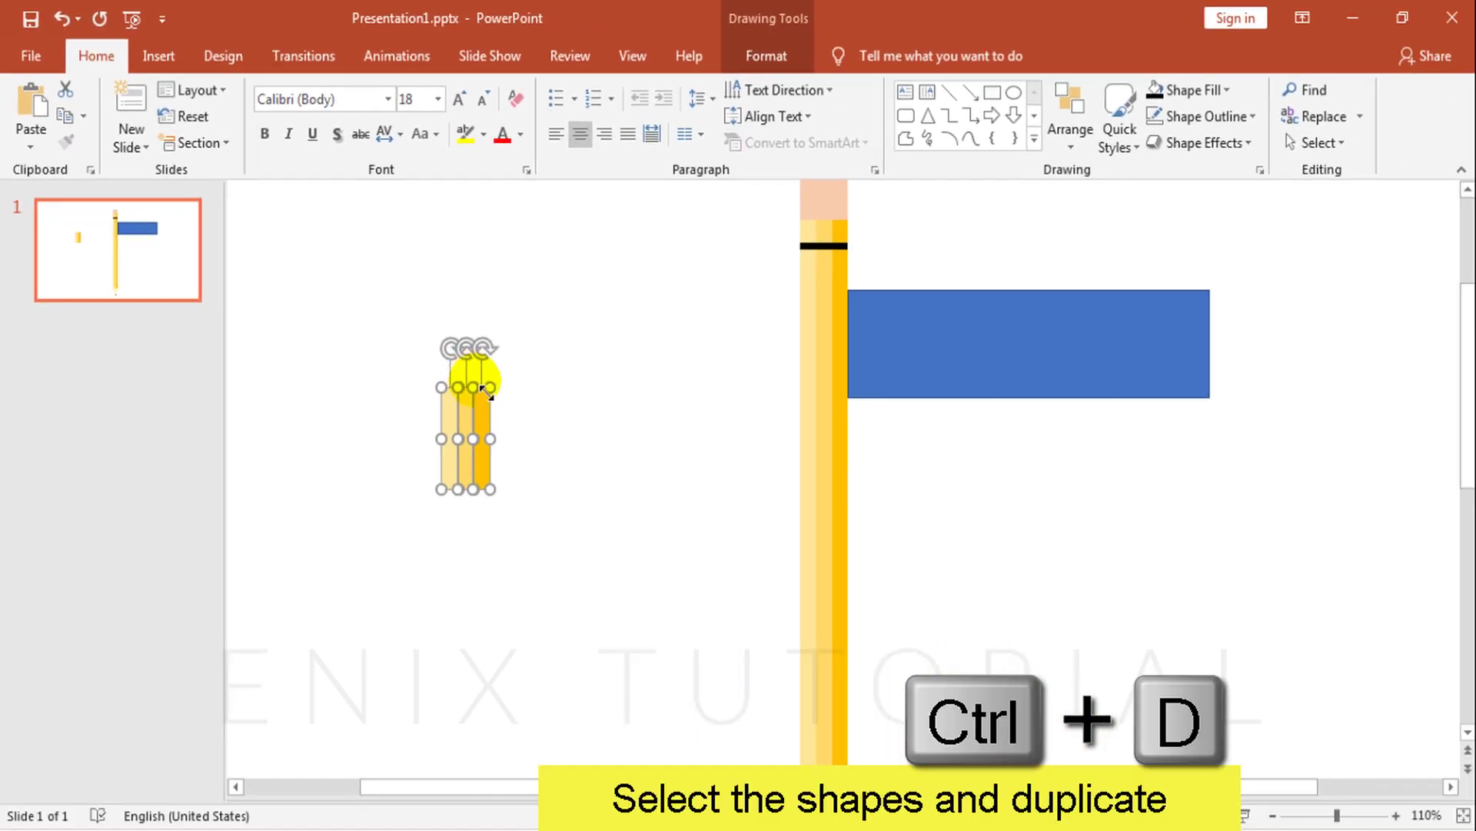
key(ctrl+d)
key(ctrl+d)
drag(528, 446, 368, 514)
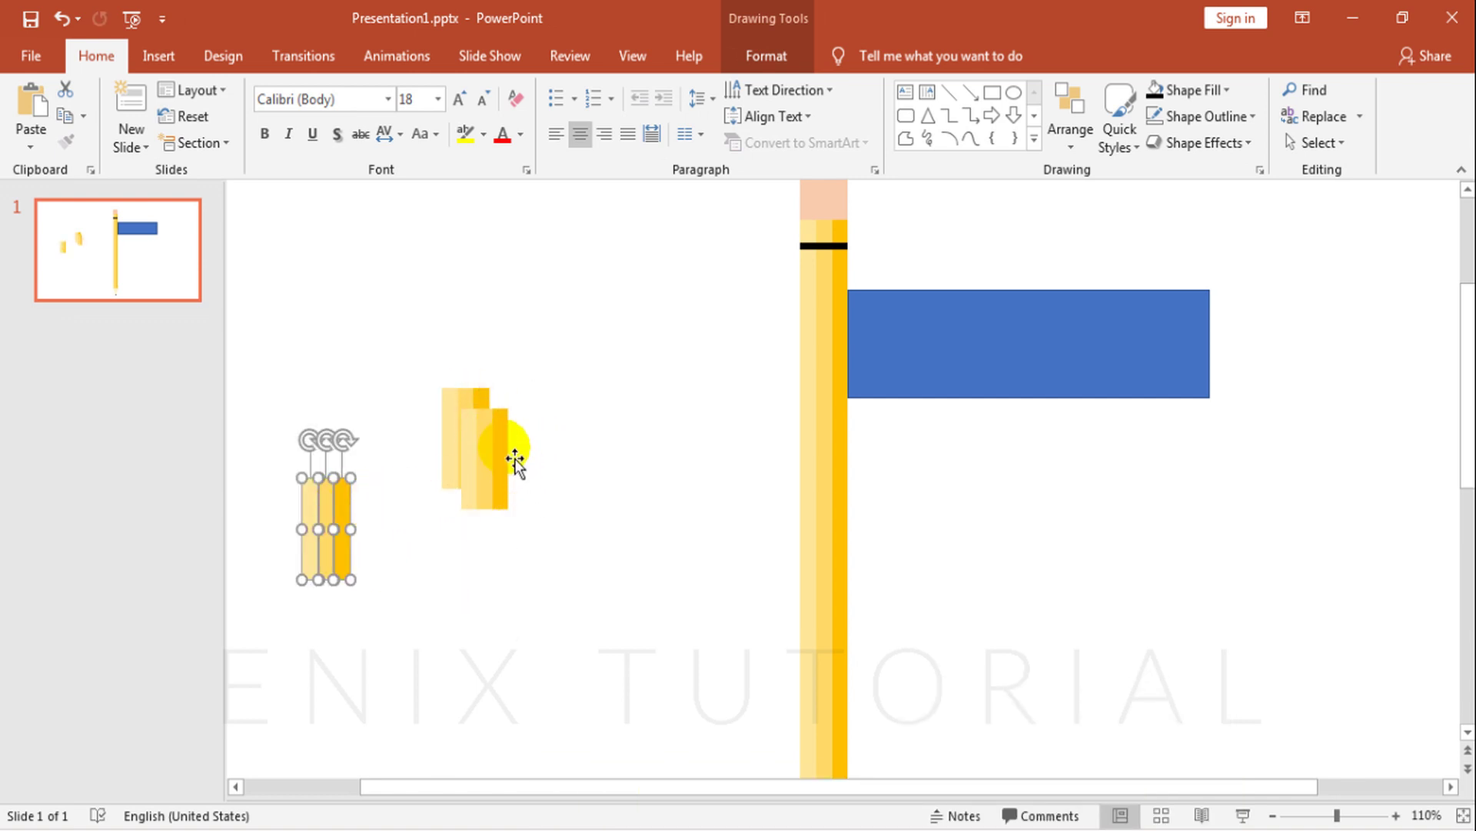
click(504, 461)
drag(487, 490, 476, 612)
click(523, 461)
Fill the lightest strip of the upper block with a light green theme colour.
click(454, 439)
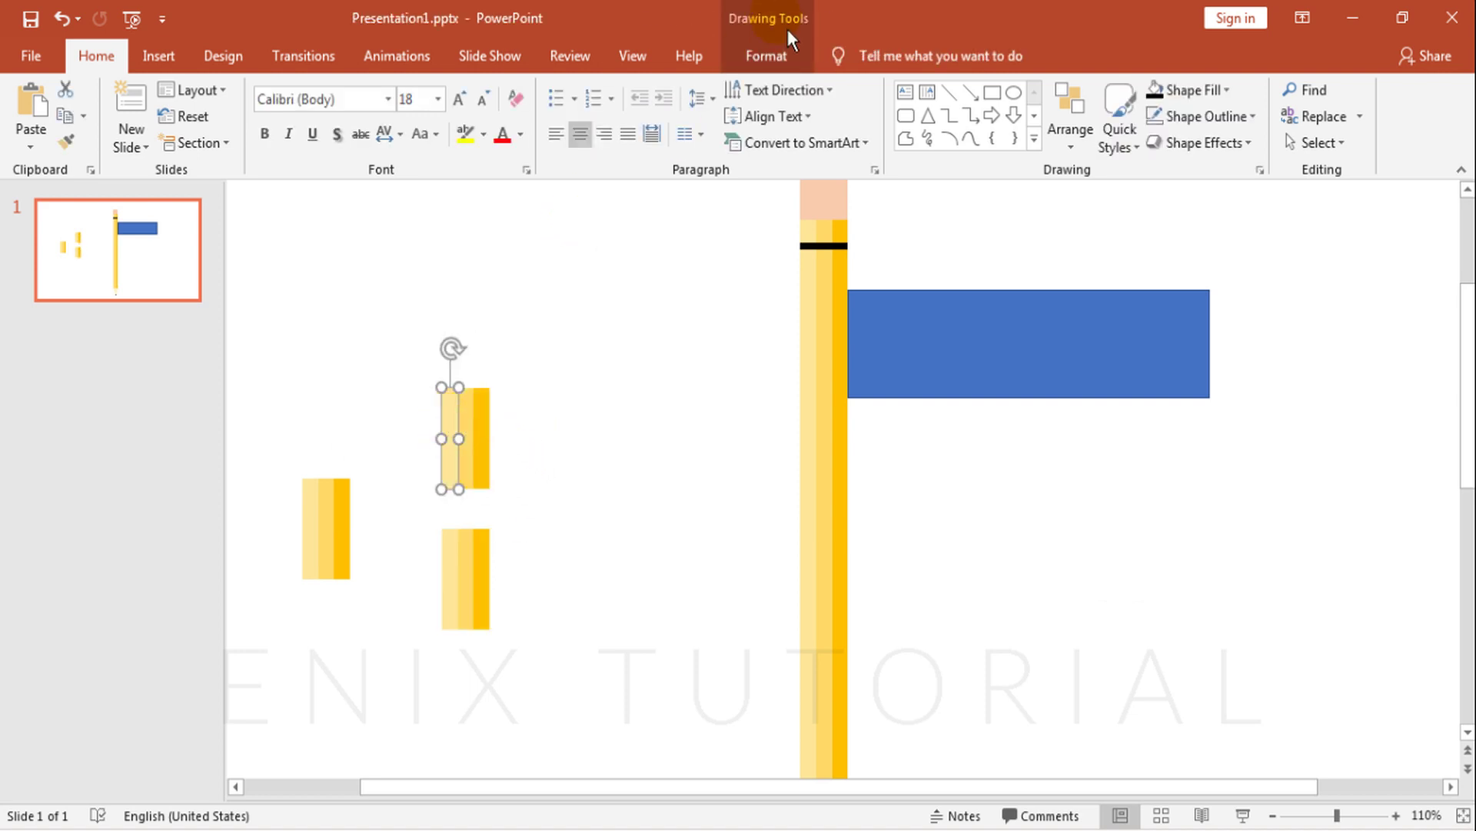
click(783, 59)
click(580, 90)
click(680, 180)
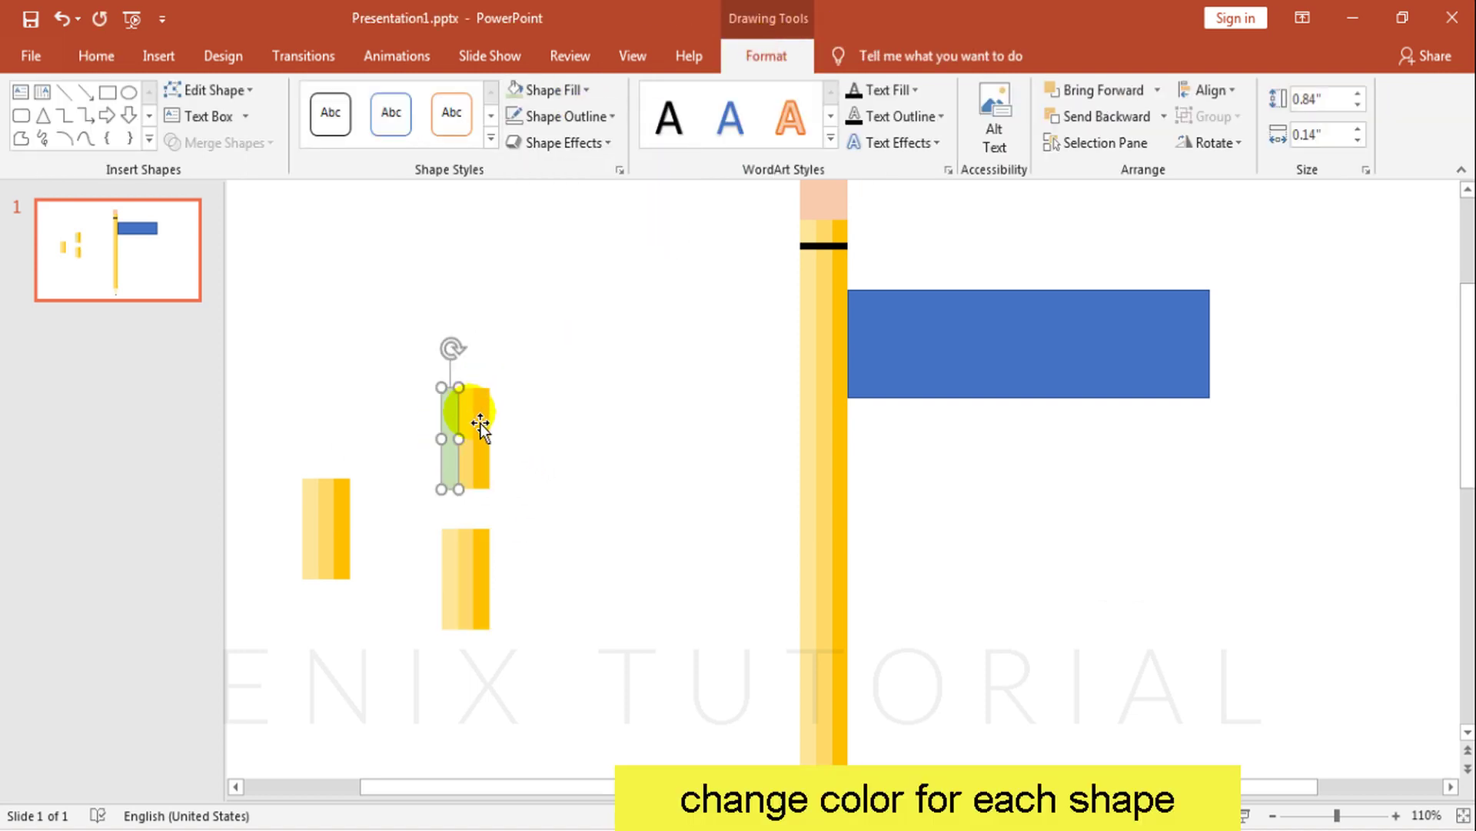
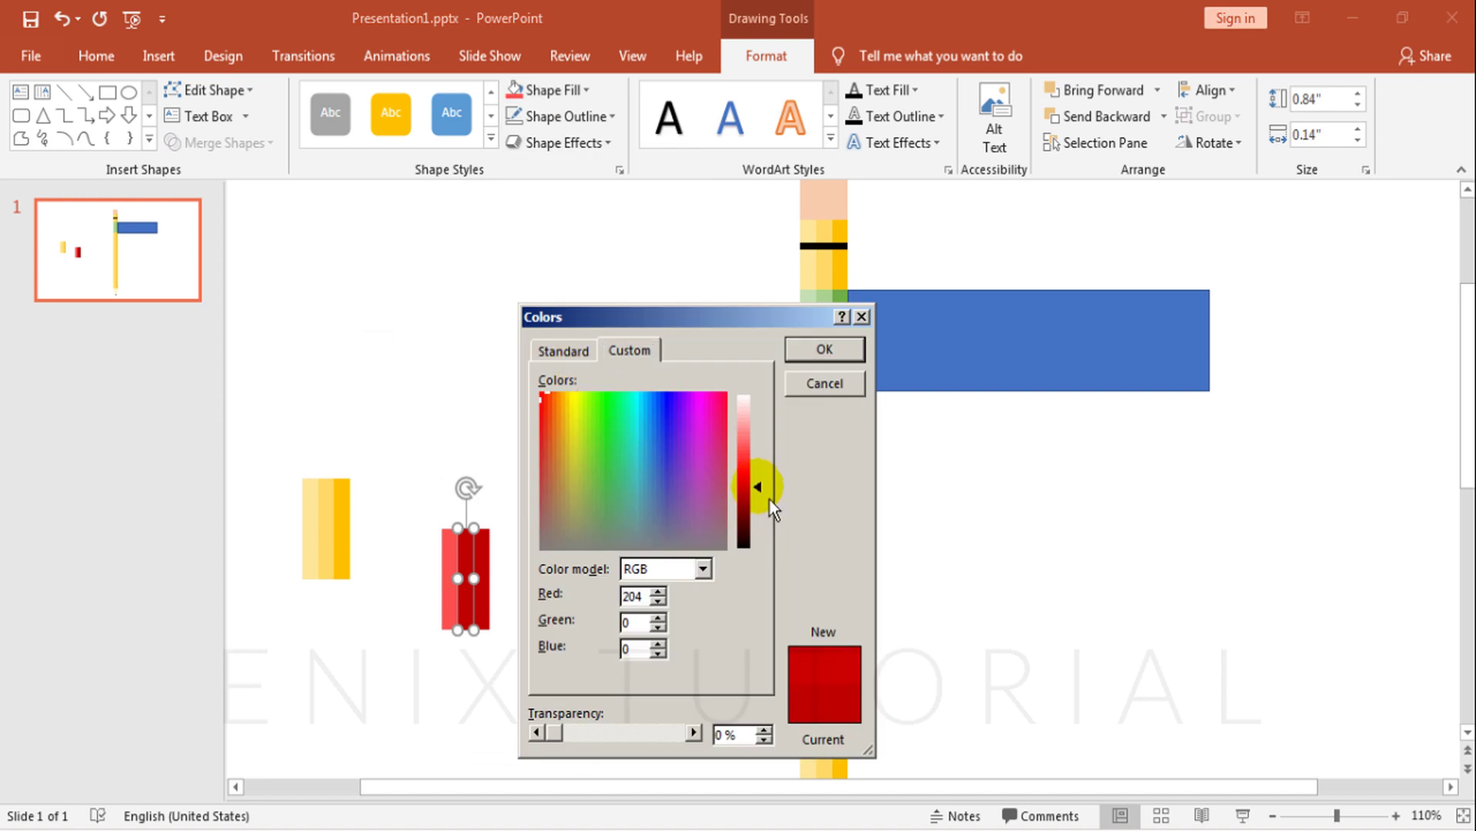
Apply a brighter custom red to the red block's middle strip and move the block onto the pencil below the green band.
click(831, 348)
click(568, 561)
mouse_move(478, 574)
mouse_down()
mouse_move(818, 452)
mouse_move(838, 484)
mouse_up()
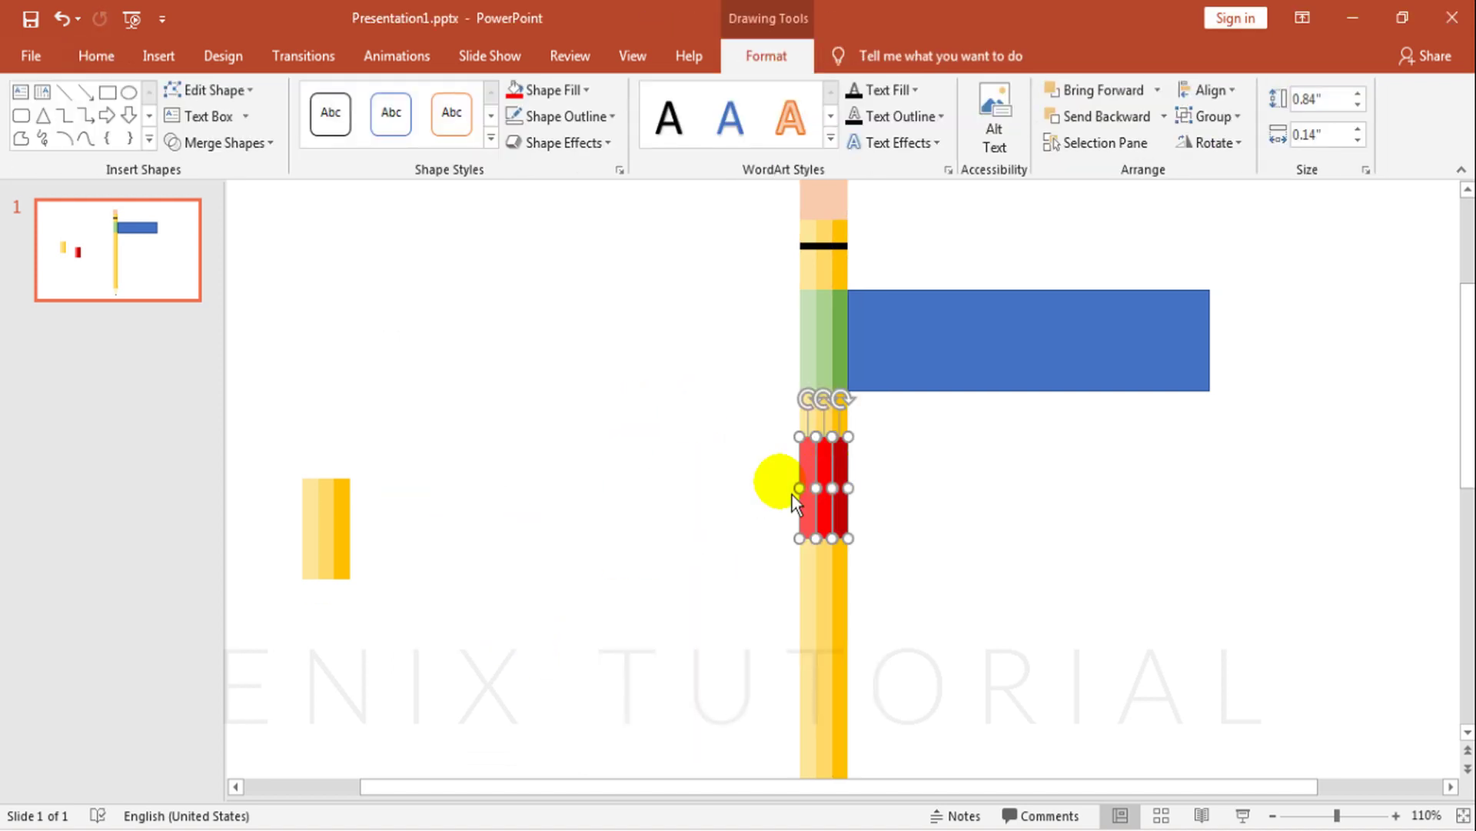
Fill all three strips of the remaining gold block with the standard Green.
click(399, 564)
click(312, 573)
click(569, 91)
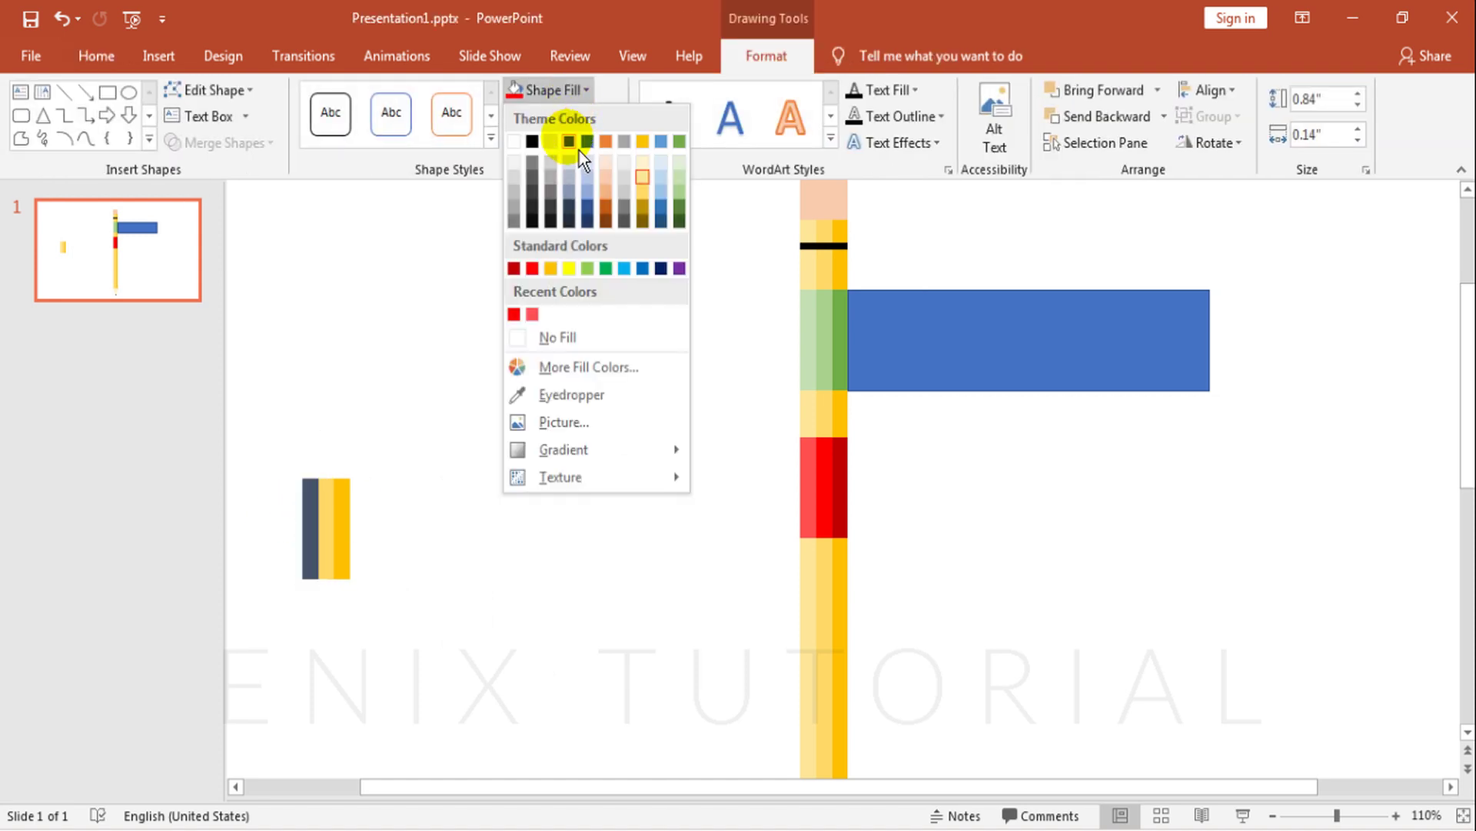
click(606, 268)
click(330, 531)
click(538, 90)
click(362, 525)
click(332, 531)
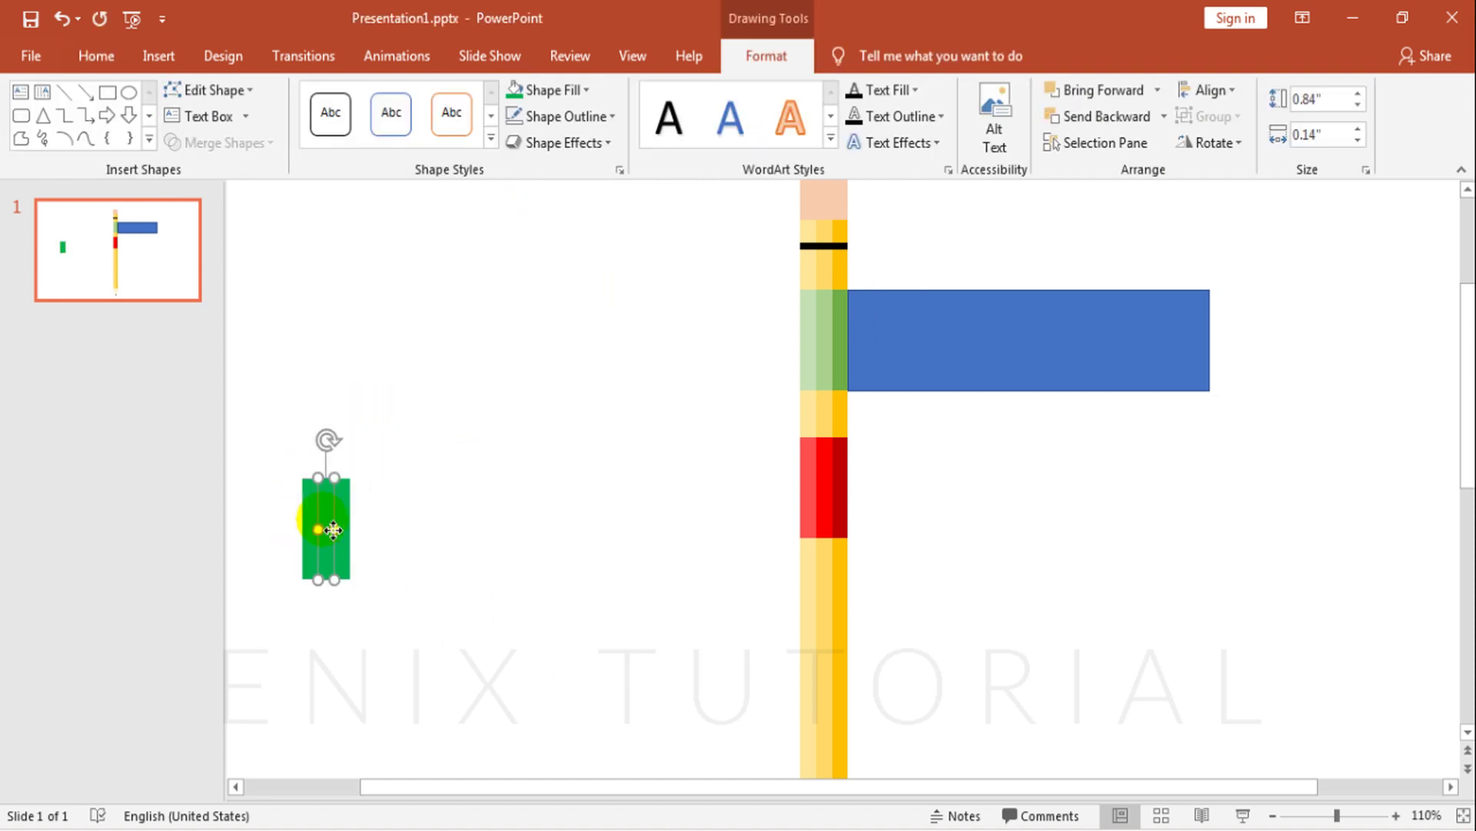
Give the green block's middle strip a lighter custom green and its left strip an even lighter one.
click(554, 90)
click(573, 367)
drag(772, 505, 771, 482)
click(825, 349)
click(311, 511)
click(553, 90)
click(599, 380)
click(825, 349)
click(430, 594)
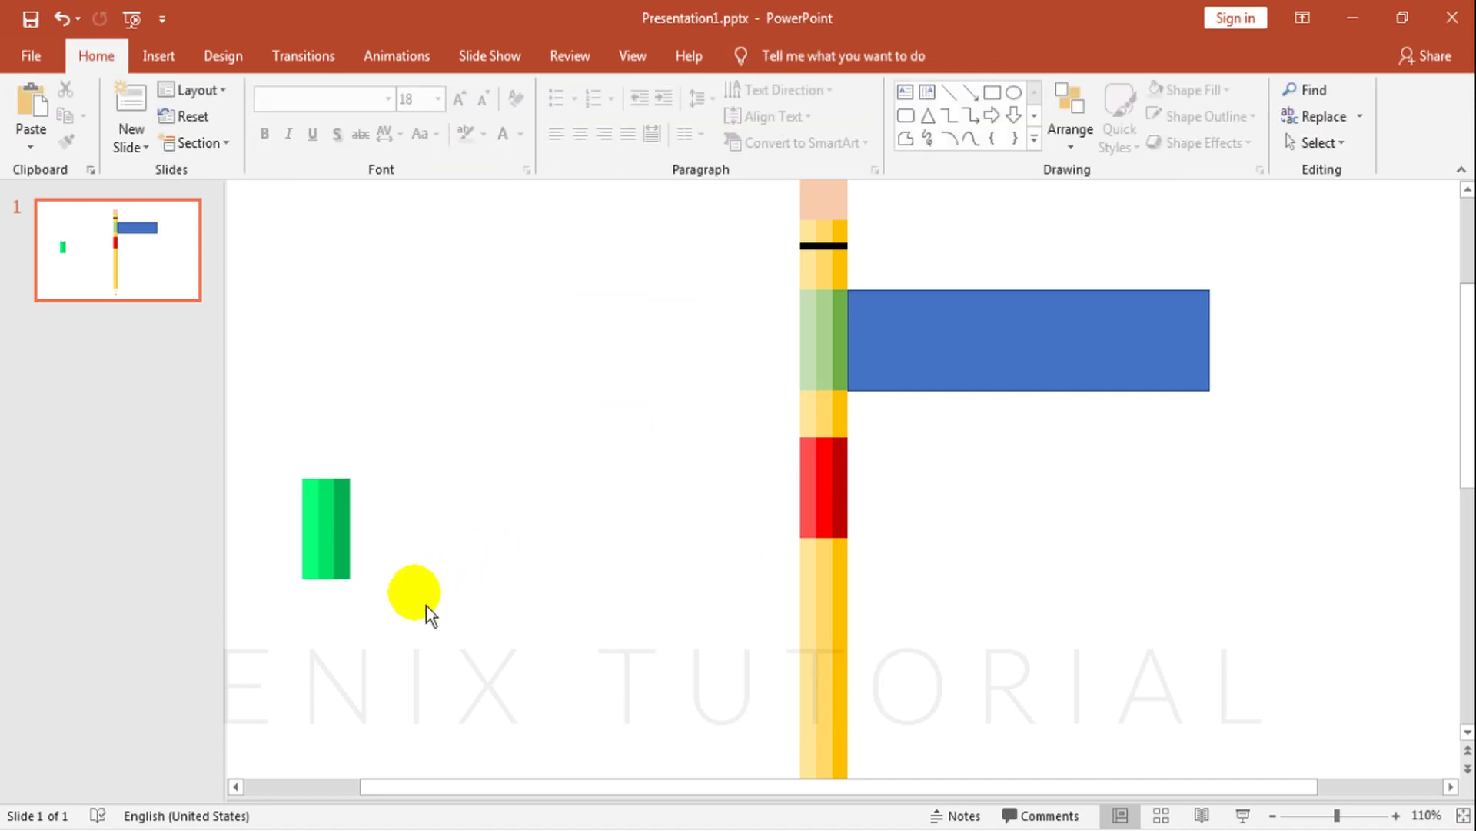
Move the green block onto the pencil below the red band and place a duplicate of it further down the pencil.
mouse_move(326, 530)
mouse_down()
mouse_move(804, 586)
mouse_move(832, 615)
mouse_move(851, 587)
mouse_move(838, 703)
mouse_up()
click(663, 579)
scroll(599, 555, down, 2)
click(829, 540)
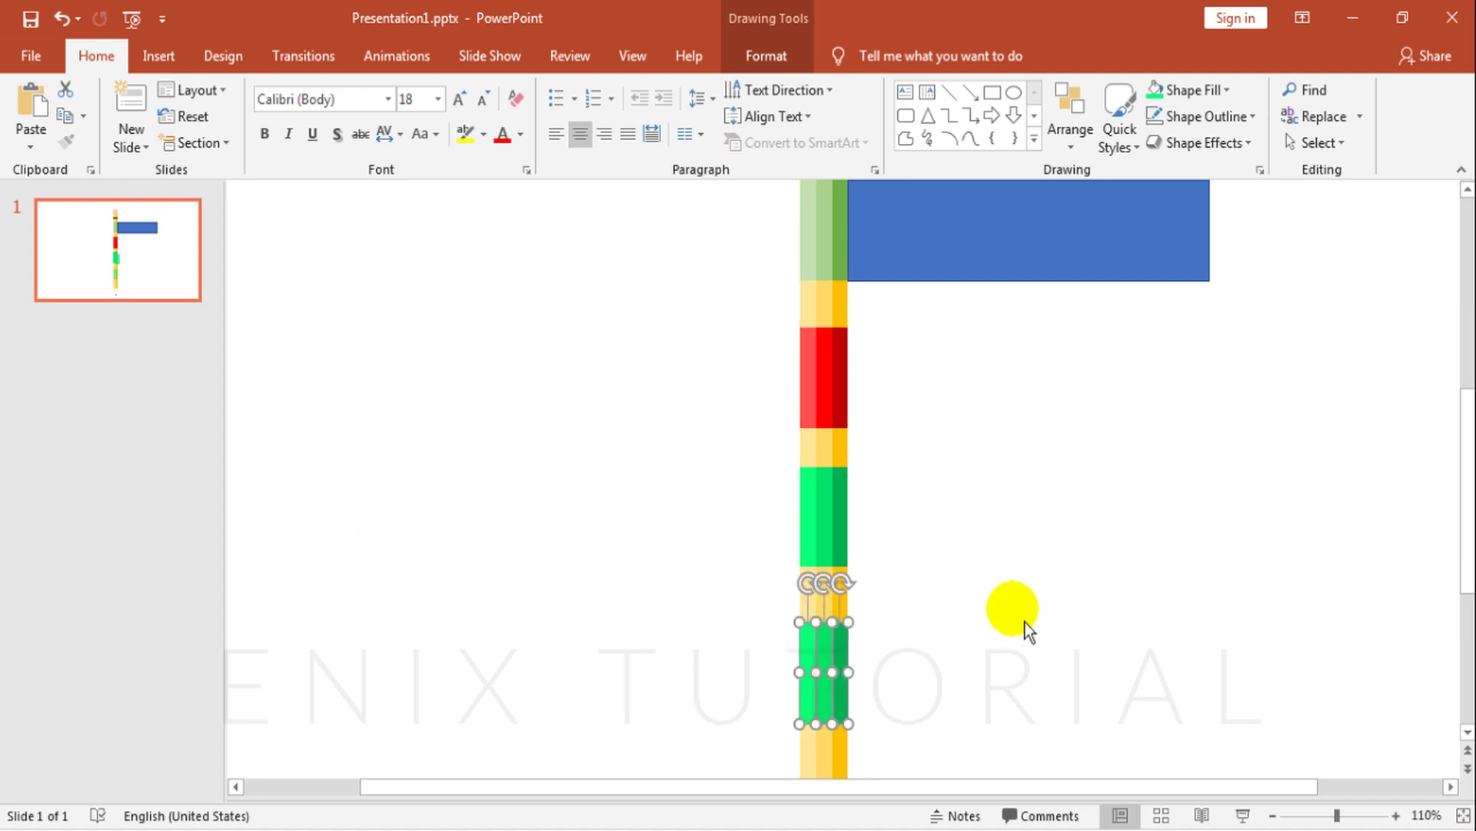
scroll(1026, 621, down, 1)
scroll(1026, 621, up, 1)
click(1055, 603)
Fill the three strips of the lowest green band with the standard Purple.
click(801, 646)
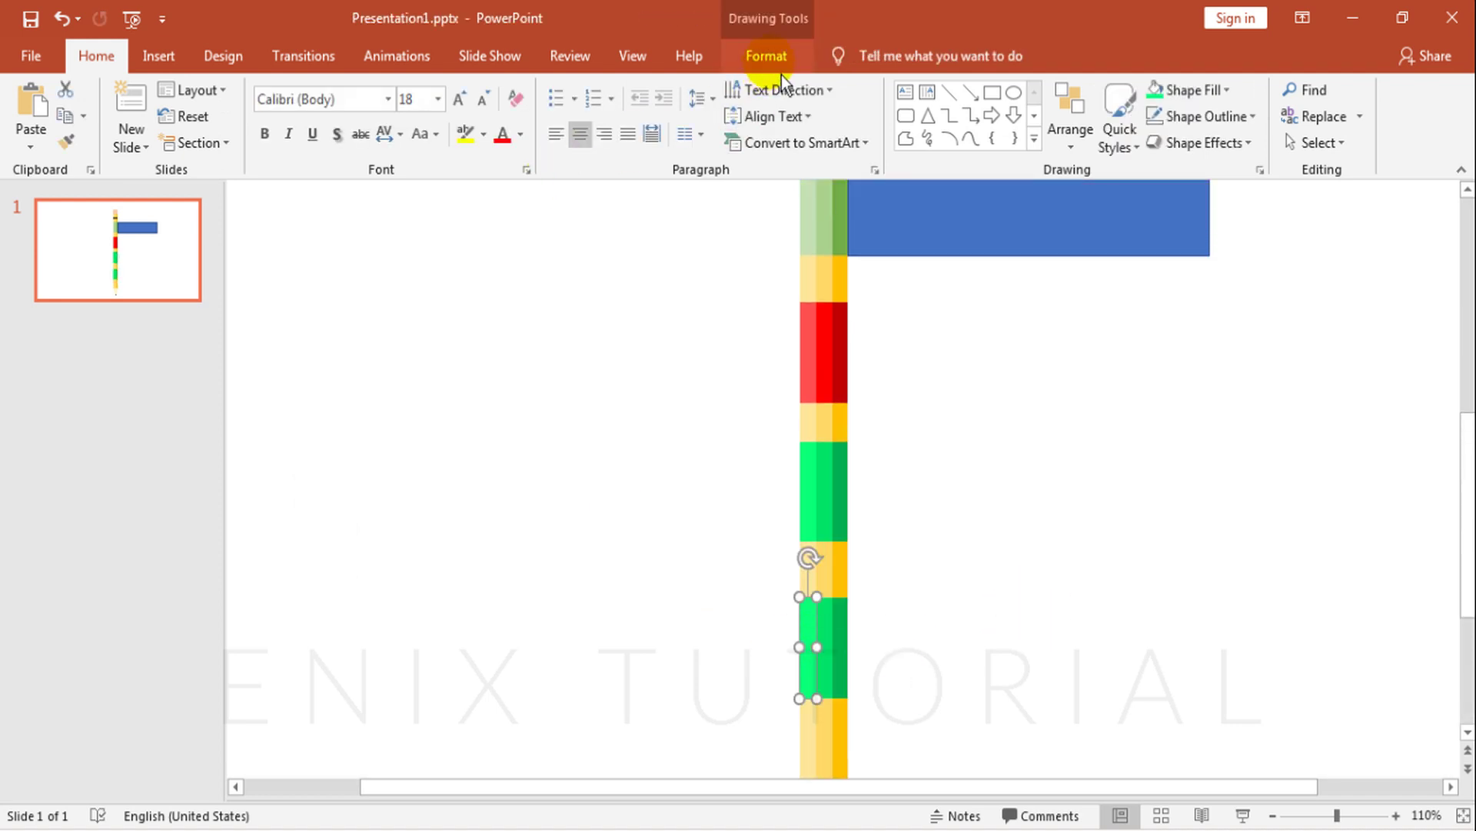
click(764, 55)
click(578, 90)
click(679, 266)
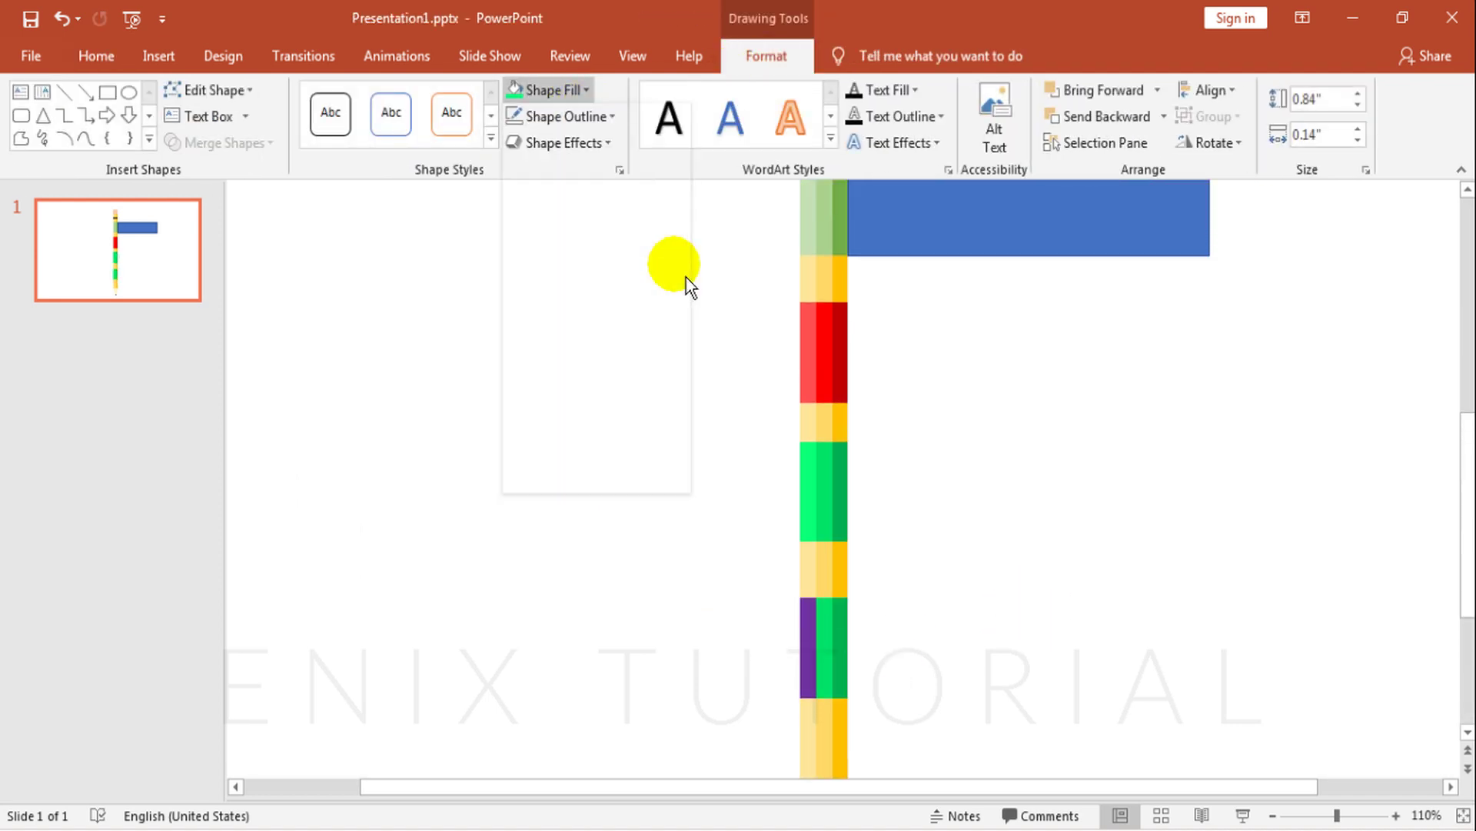
drag(809, 646, 825, 644)
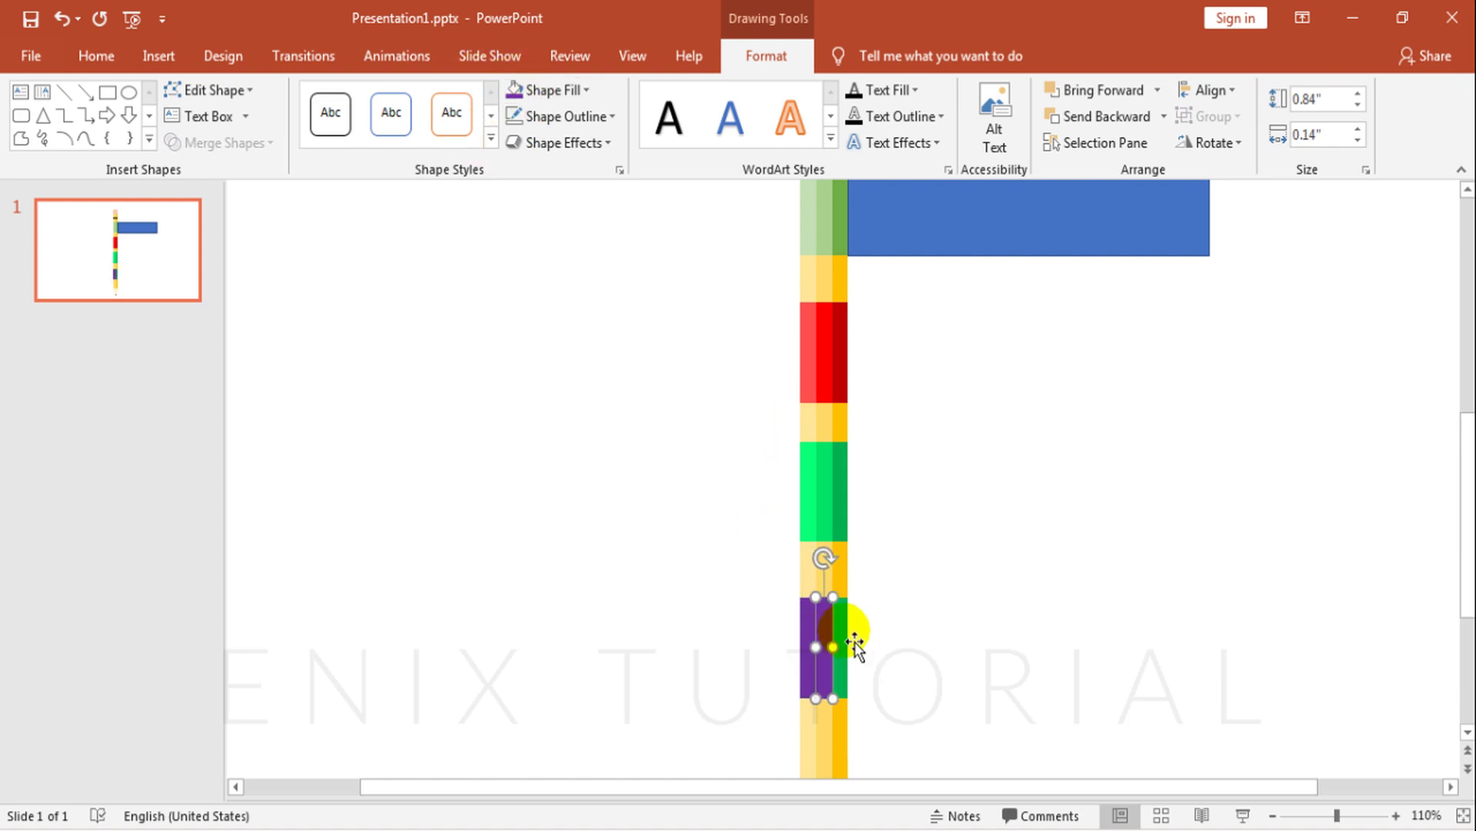
click(515, 90)
Give the purple band's middle strip a lighter custom purple and its left strip an even lighter one.
click(586, 90)
click(554, 366)
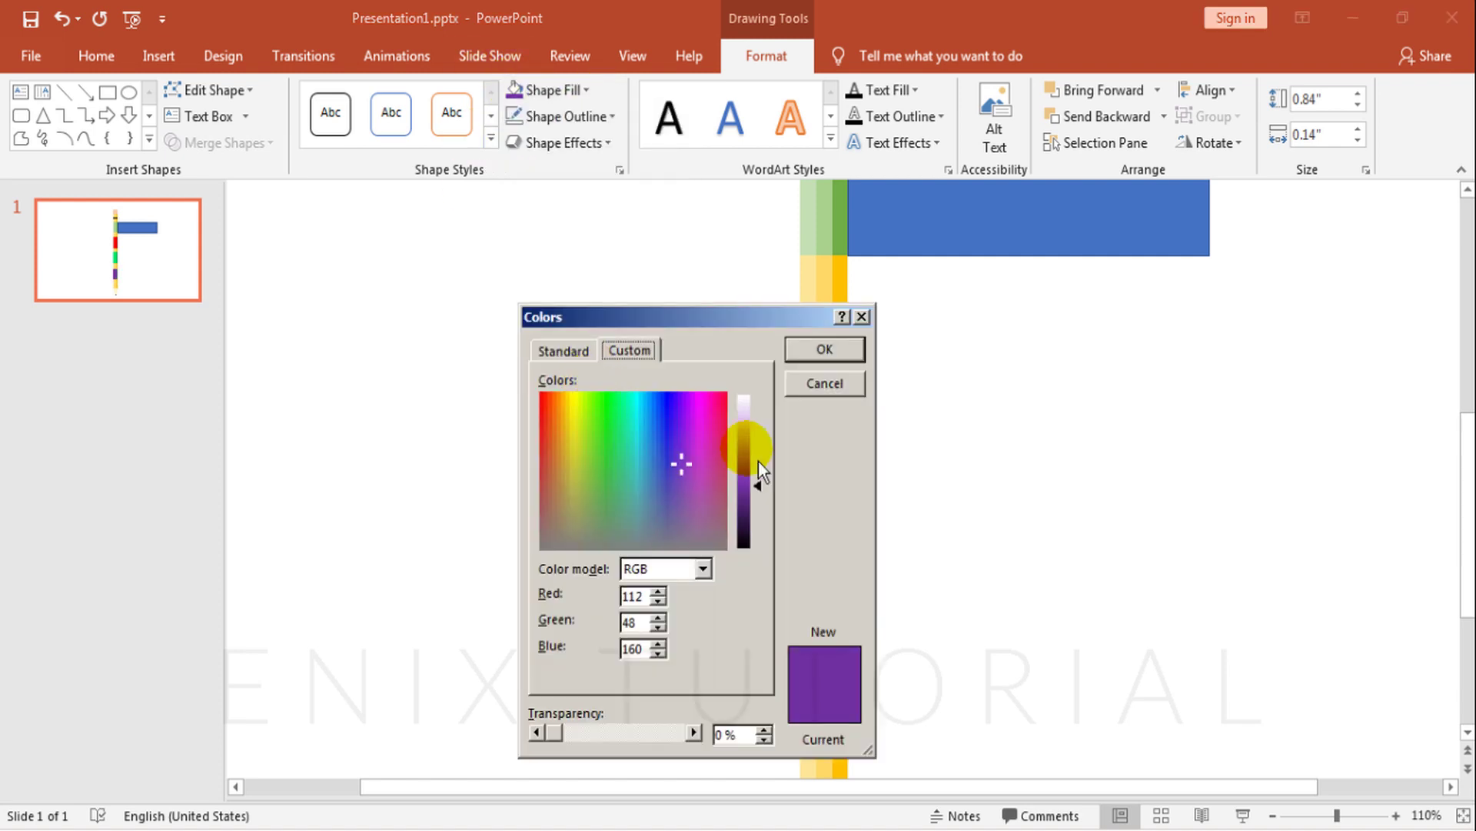
drag(769, 495, 786, 459)
click(824, 349)
click(808, 615)
click(586, 90)
click(595, 366)
drag(771, 498, 772, 467)
click(824, 350)
click(1003, 490)
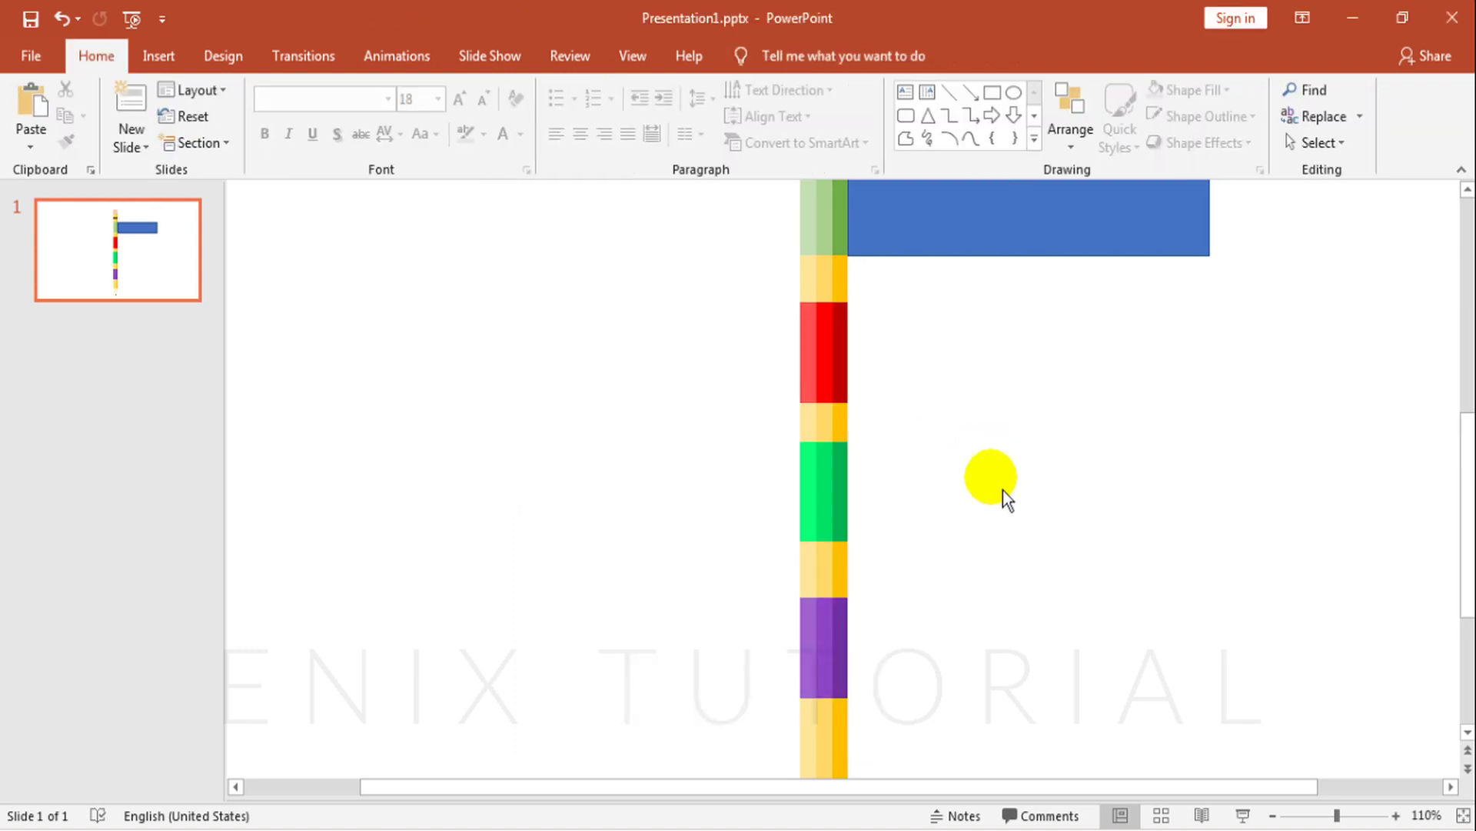
Fill the right strip of the uppermost light green band, next to the blue rectangle, with the standard Light Blue.
click(1273, 815)
click(1273, 815)
click(1273, 815)
click(849, 323)
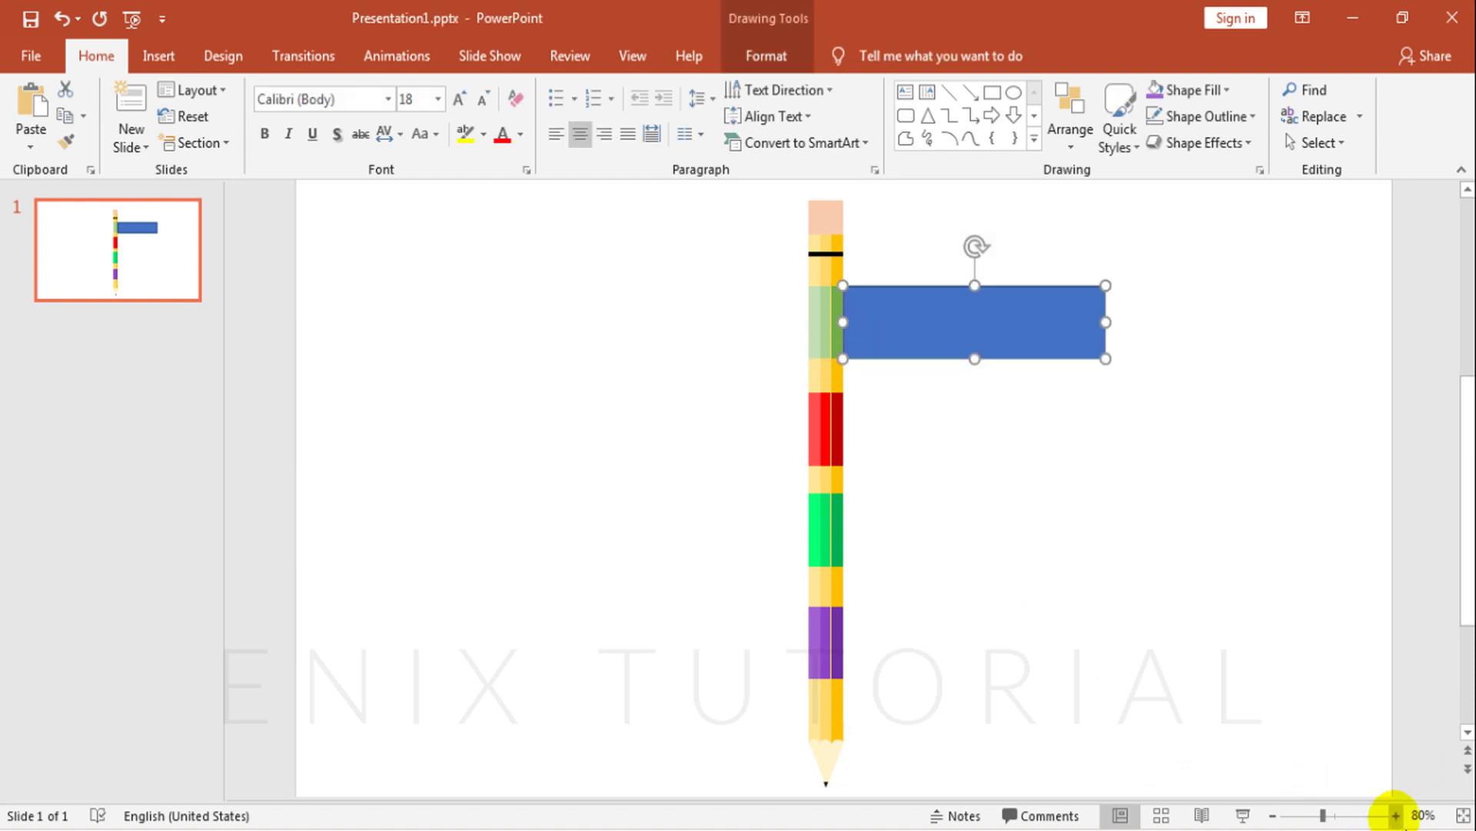
click(1396, 815)
click(1396, 815)
click(1395, 815)
click(654, 431)
shift+click(648, 336)
click(766, 55)
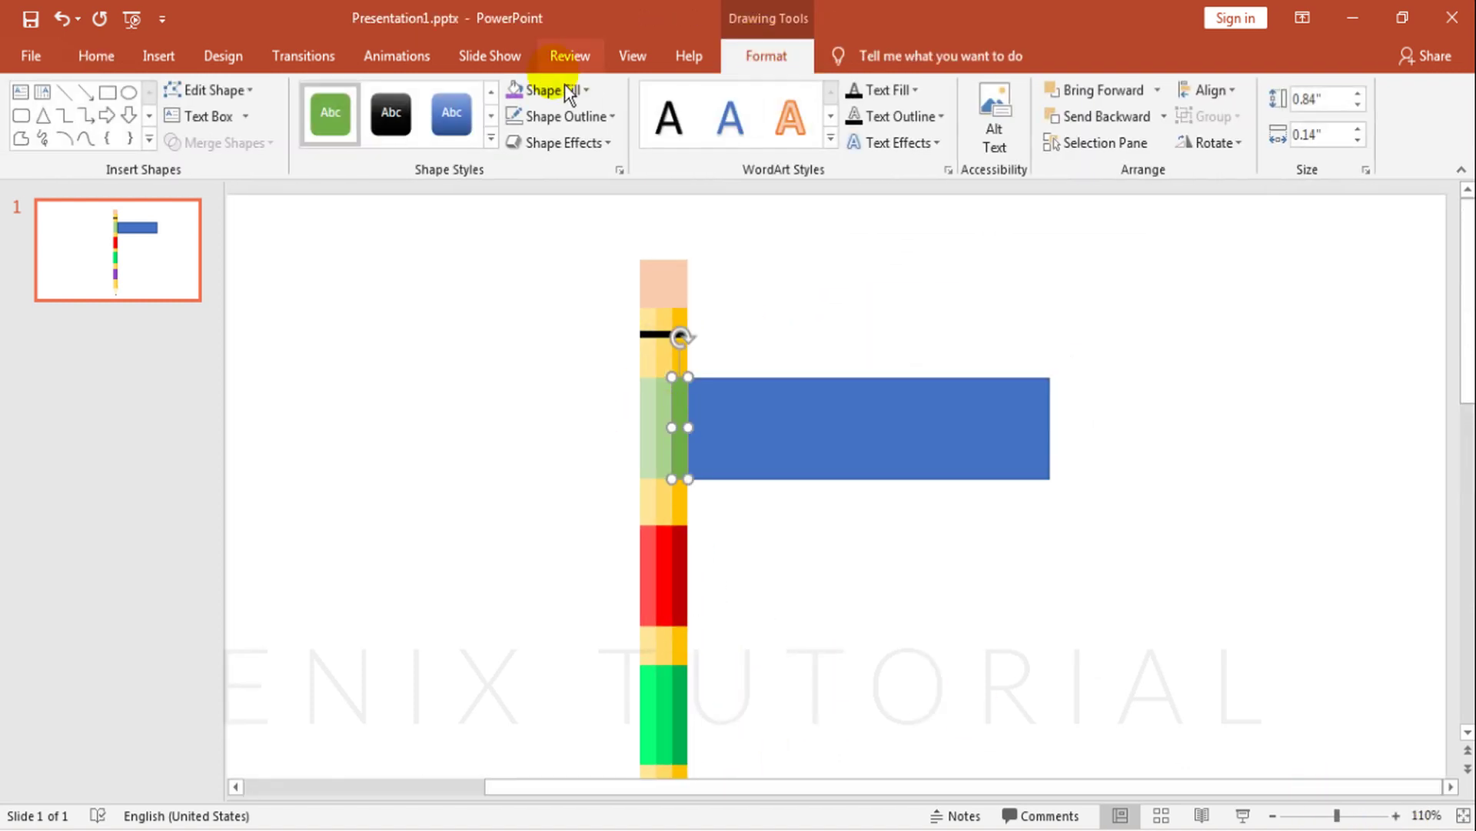
click(584, 90)
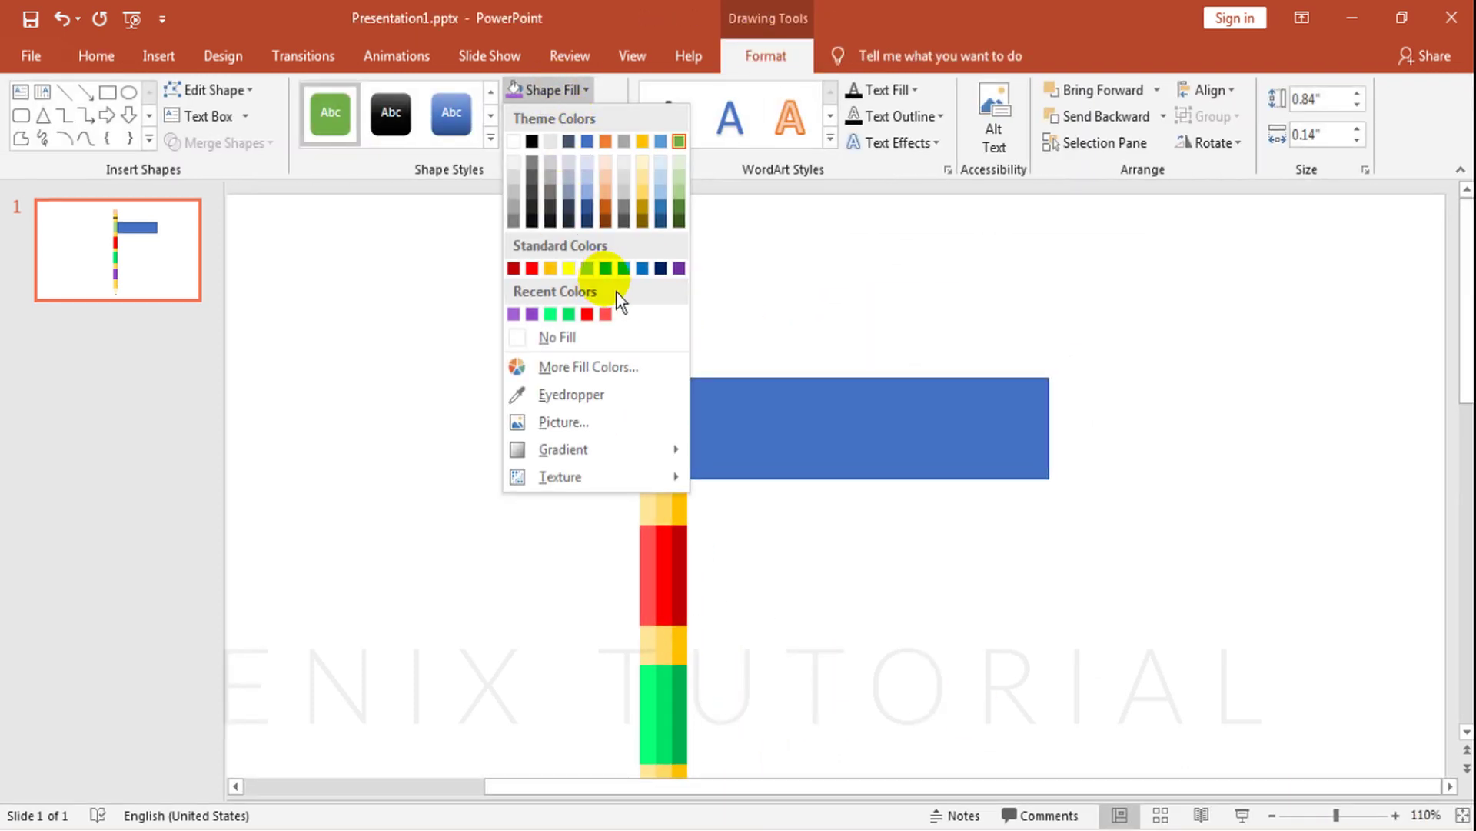
click(623, 267)
click(715, 530)
Darken the blue fill of the uppermost band's right strip with a custom colour.
click(679, 431)
click(586, 90)
click(589, 368)
click(761, 484)
drag(766, 497, 766, 506)
click(824, 349)
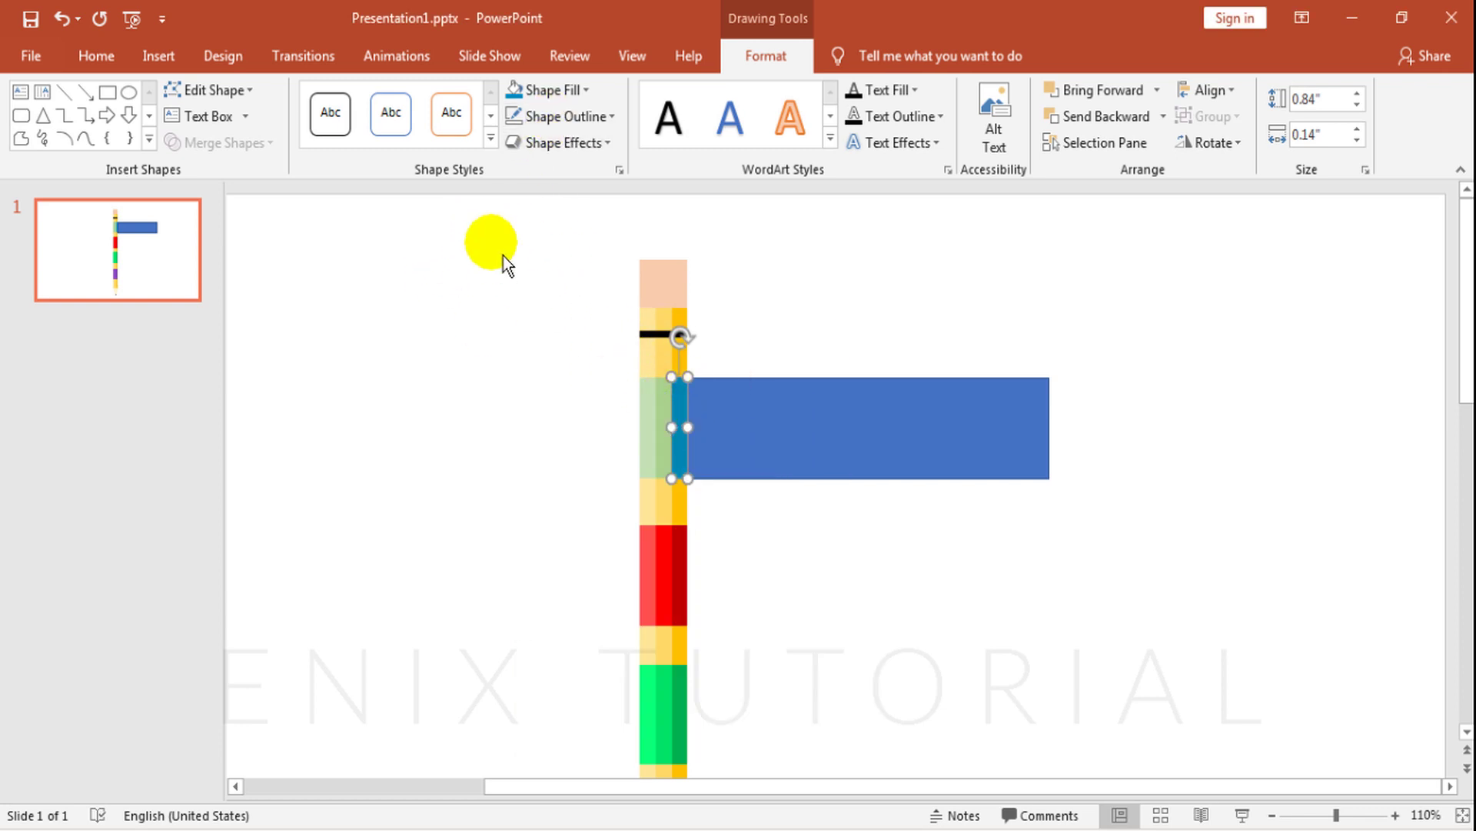
click(687, 435)
click(577, 90)
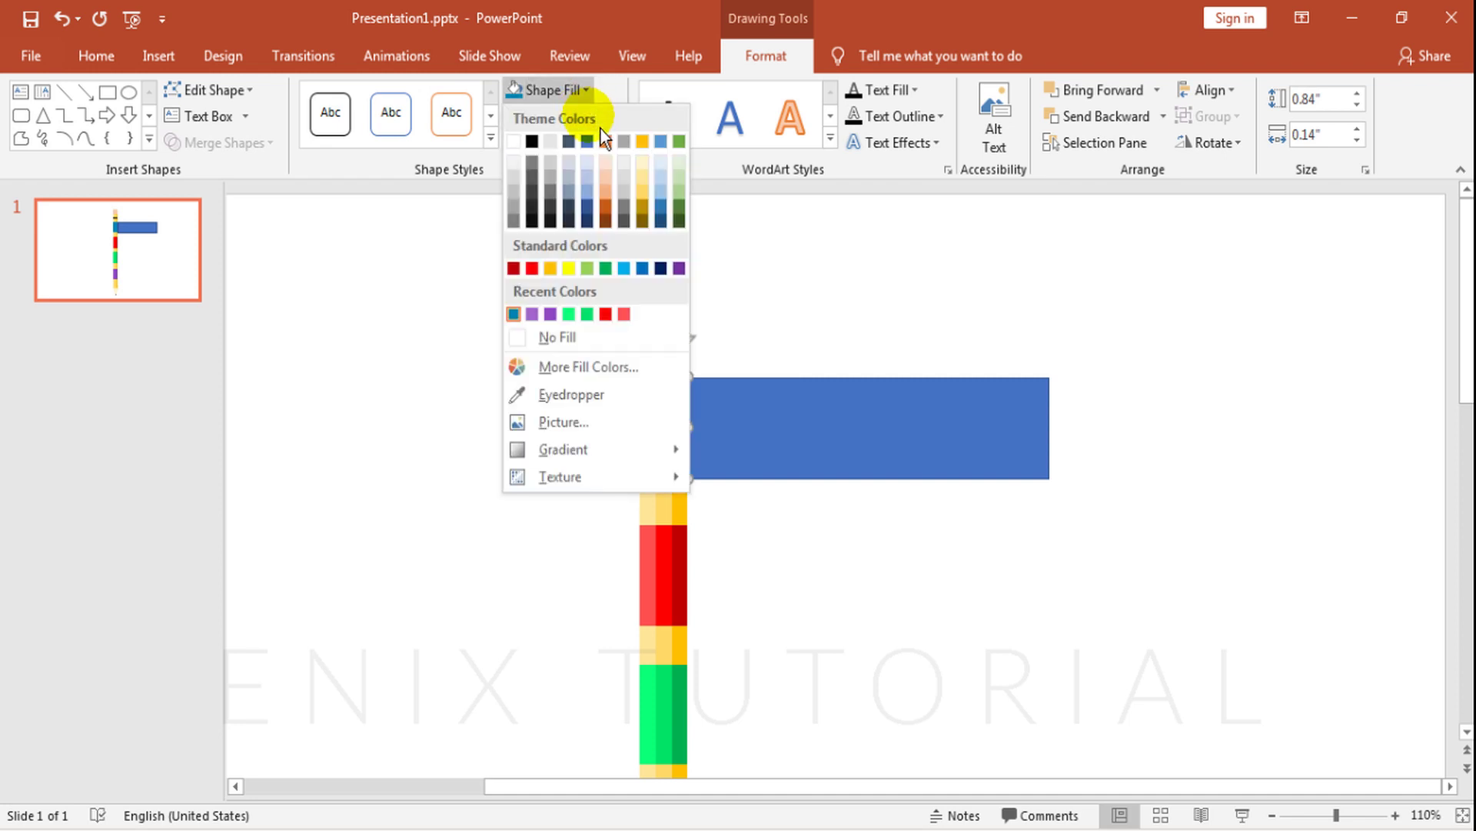
click(601, 368)
click(768, 492)
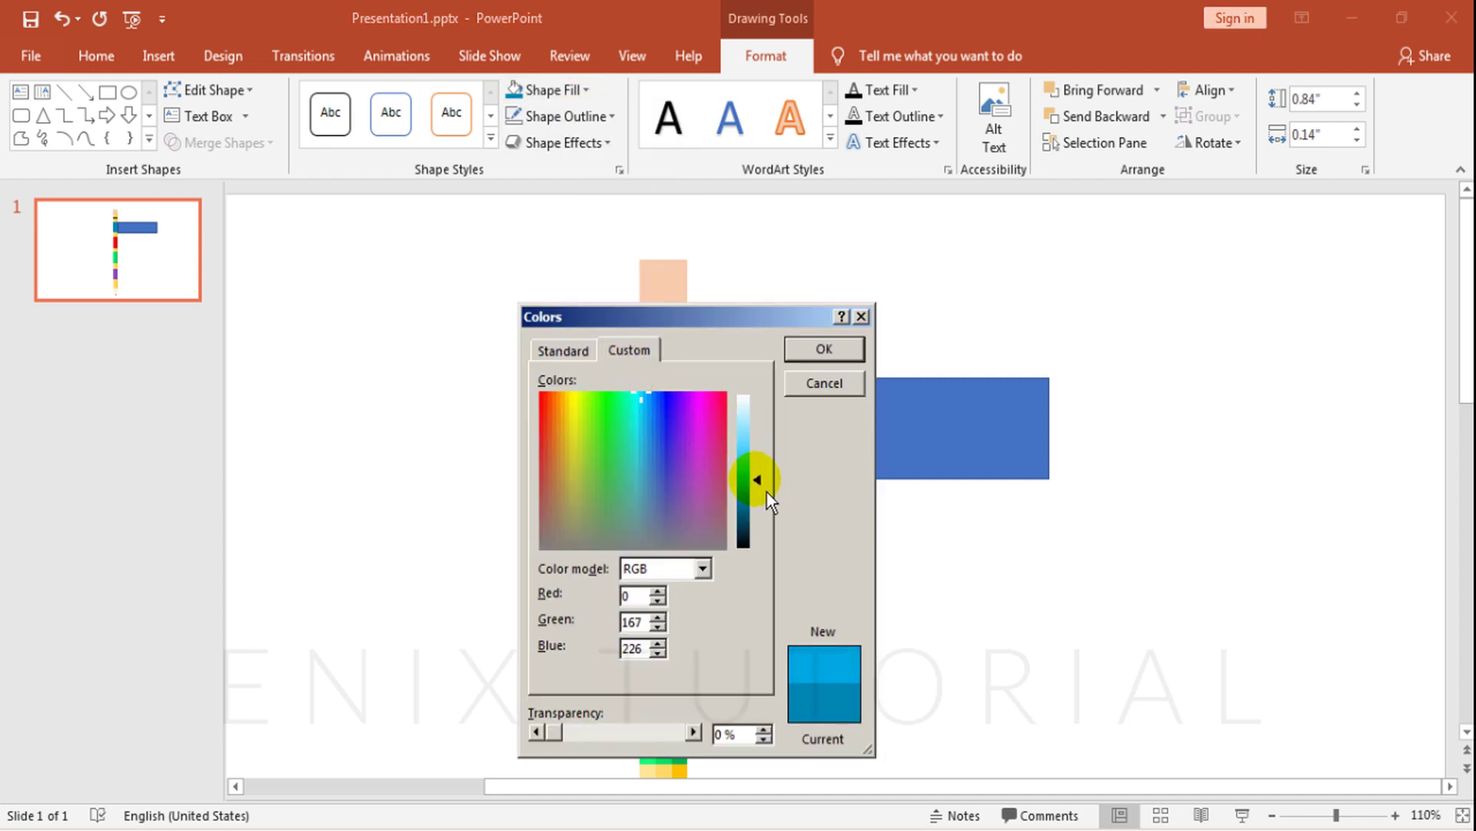
click(824, 349)
click(757, 508)
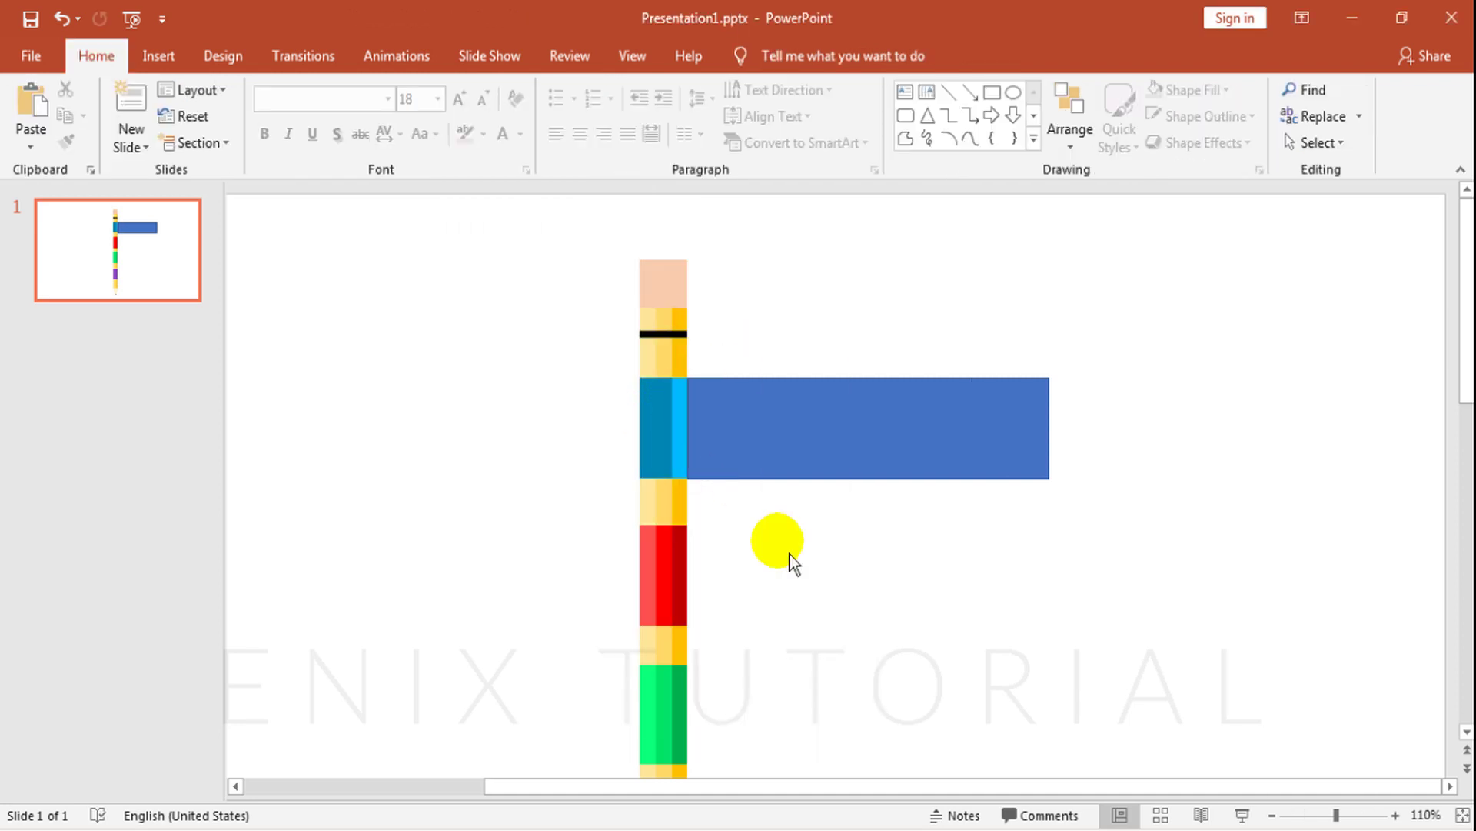
click(664, 429)
click(585, 90)
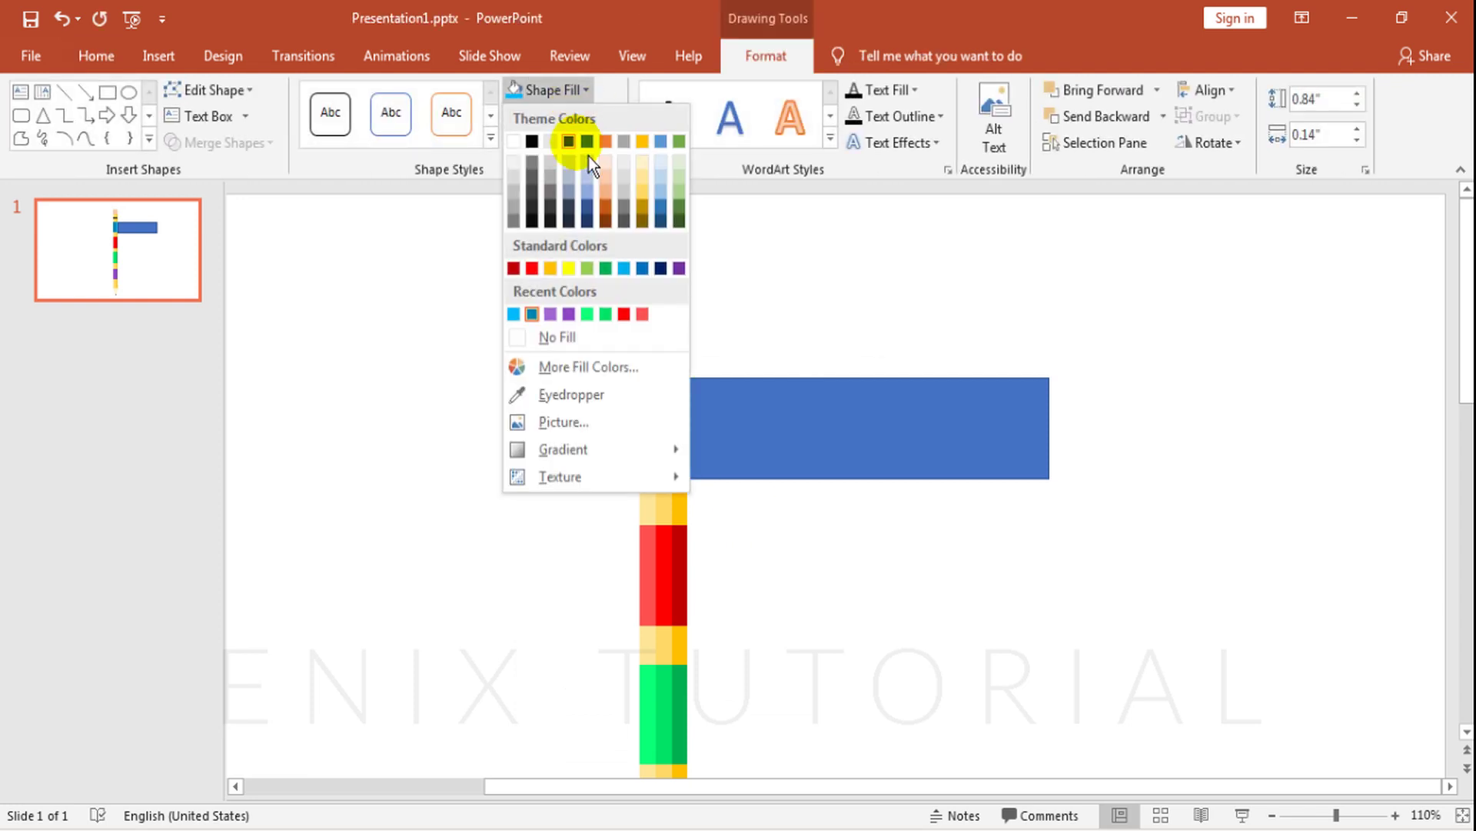
click(590, 370)
drag(769, 491, 761, 465)
click(824, 350)
click(782, 533)
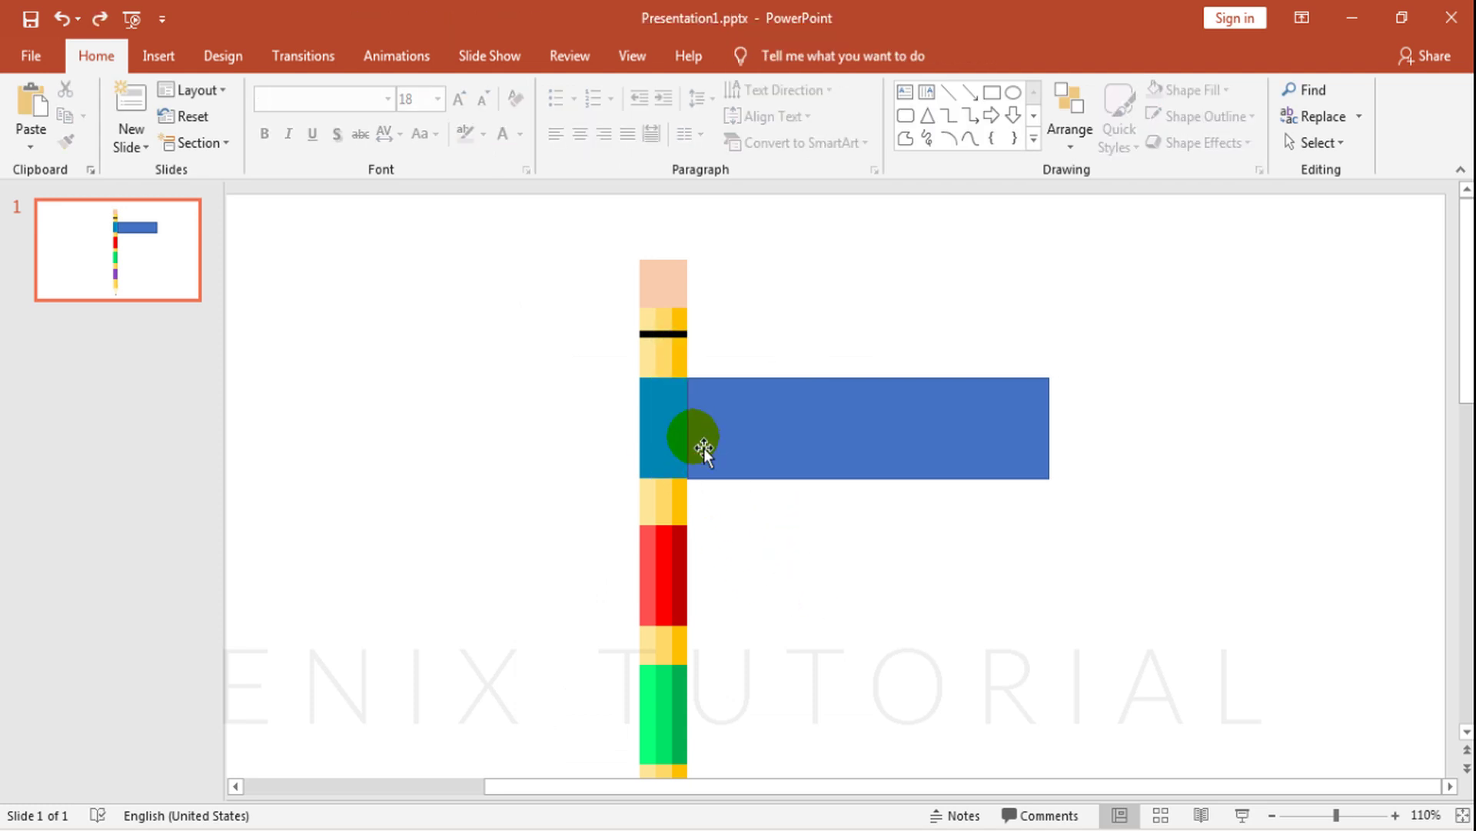
Give the uppermost band's middle strip a brighter custom blue of about RGB 0, 182, 246.
click(687, 431)
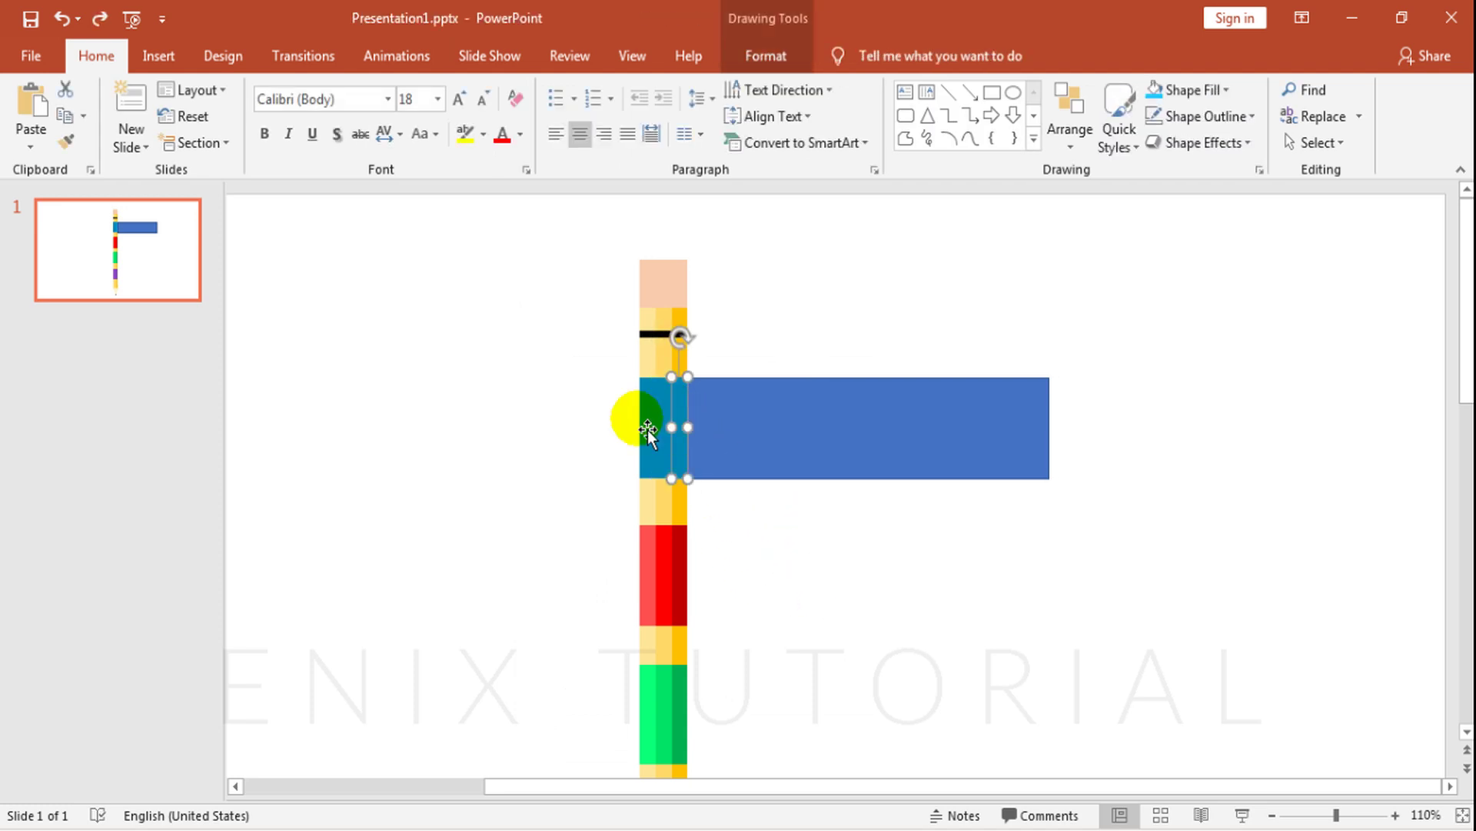
click(727, 63)
click(584, 90)
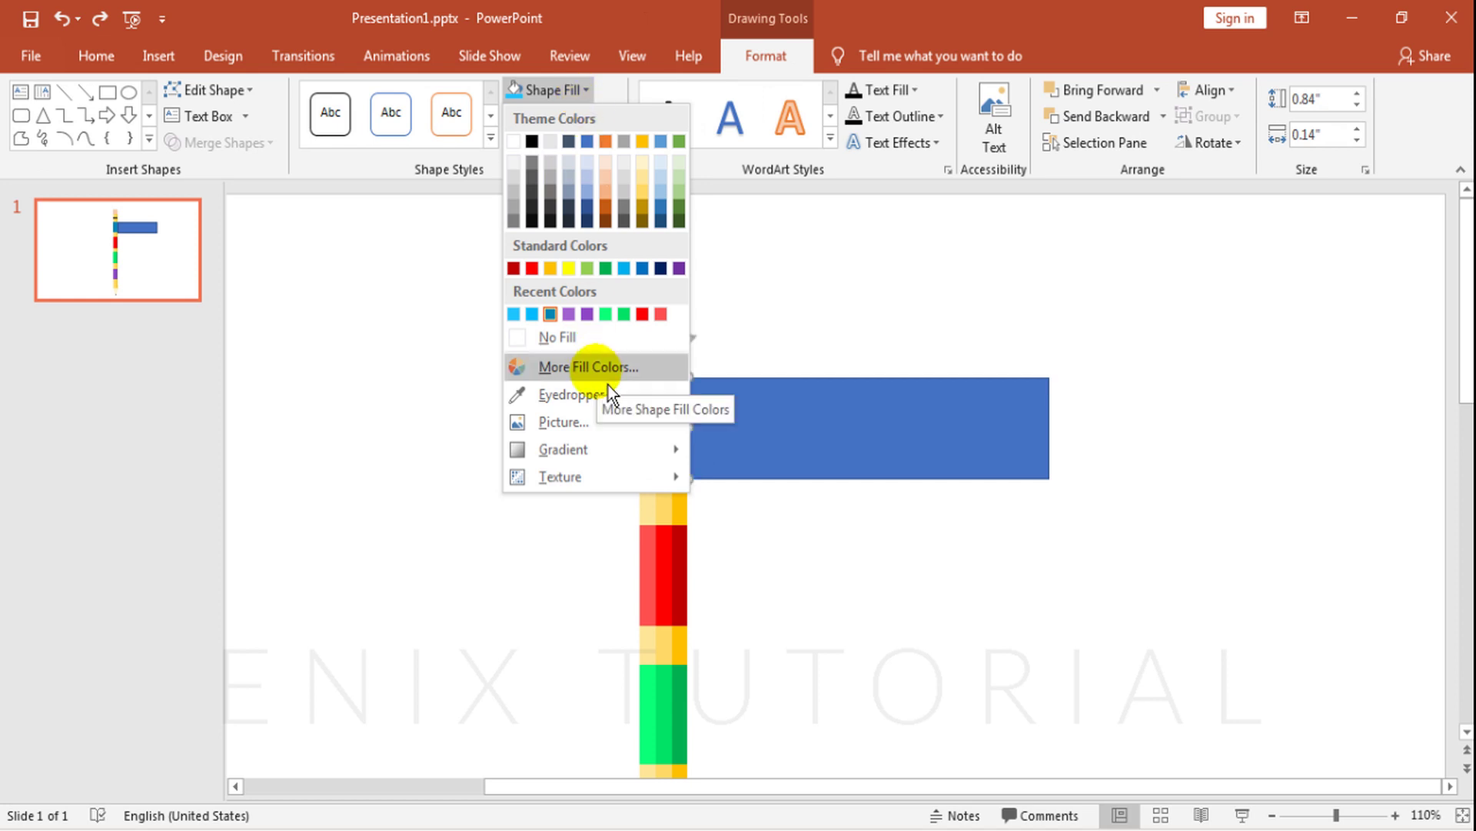
click(789, 559)
click(565, 90)
click(593, 366)
drag(768, 503, 773, 488)
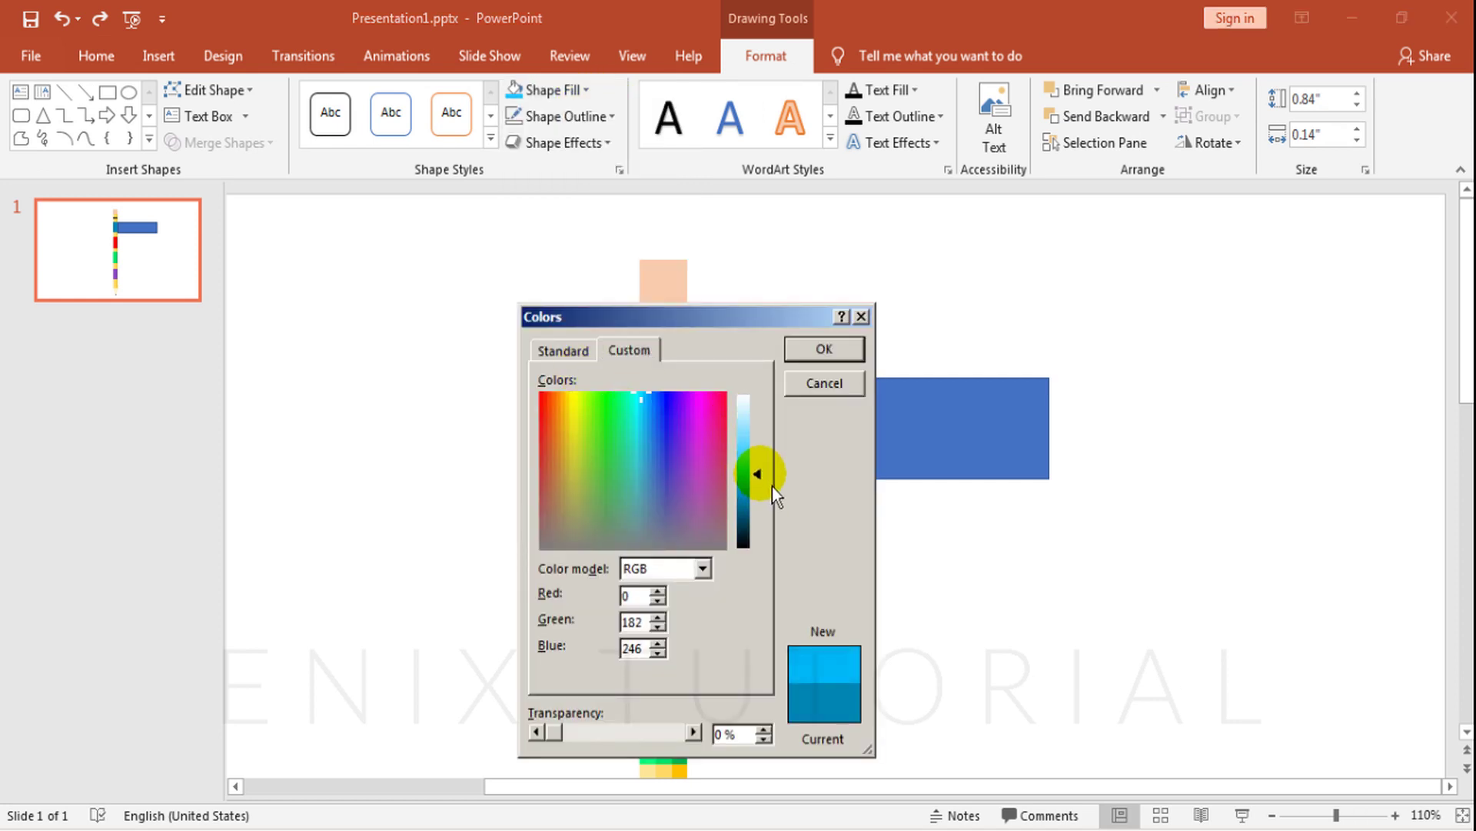
click(846, 358)
Fill the left strip of the uppermost band with the lightest custom blue of the three.
click(565, 90)
click(576, 366)
drag(771, 502, 773, 464)
click(838, 350)
click(885, 578)
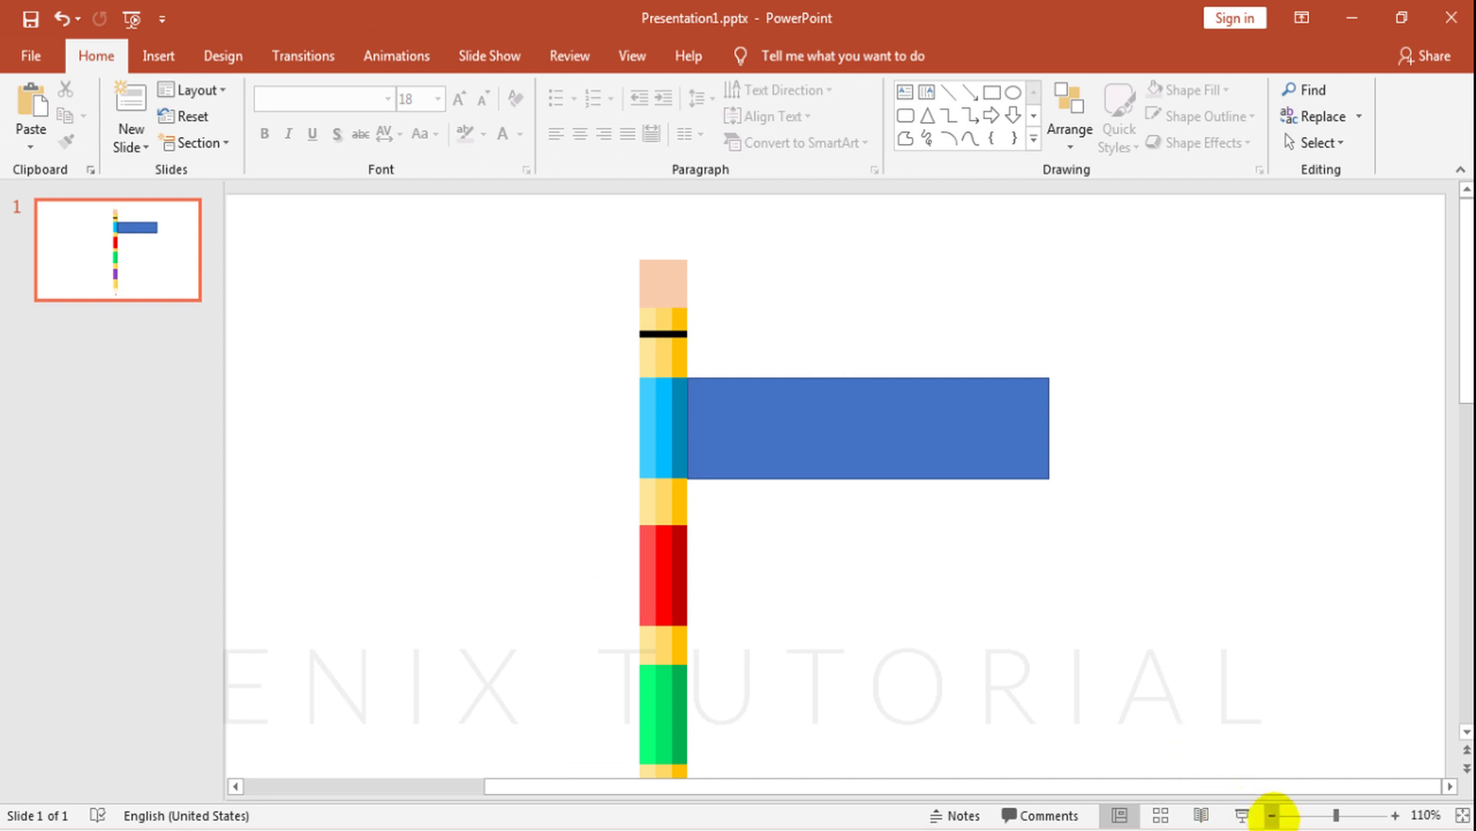
click(1273, 815)
click(1273, 815)
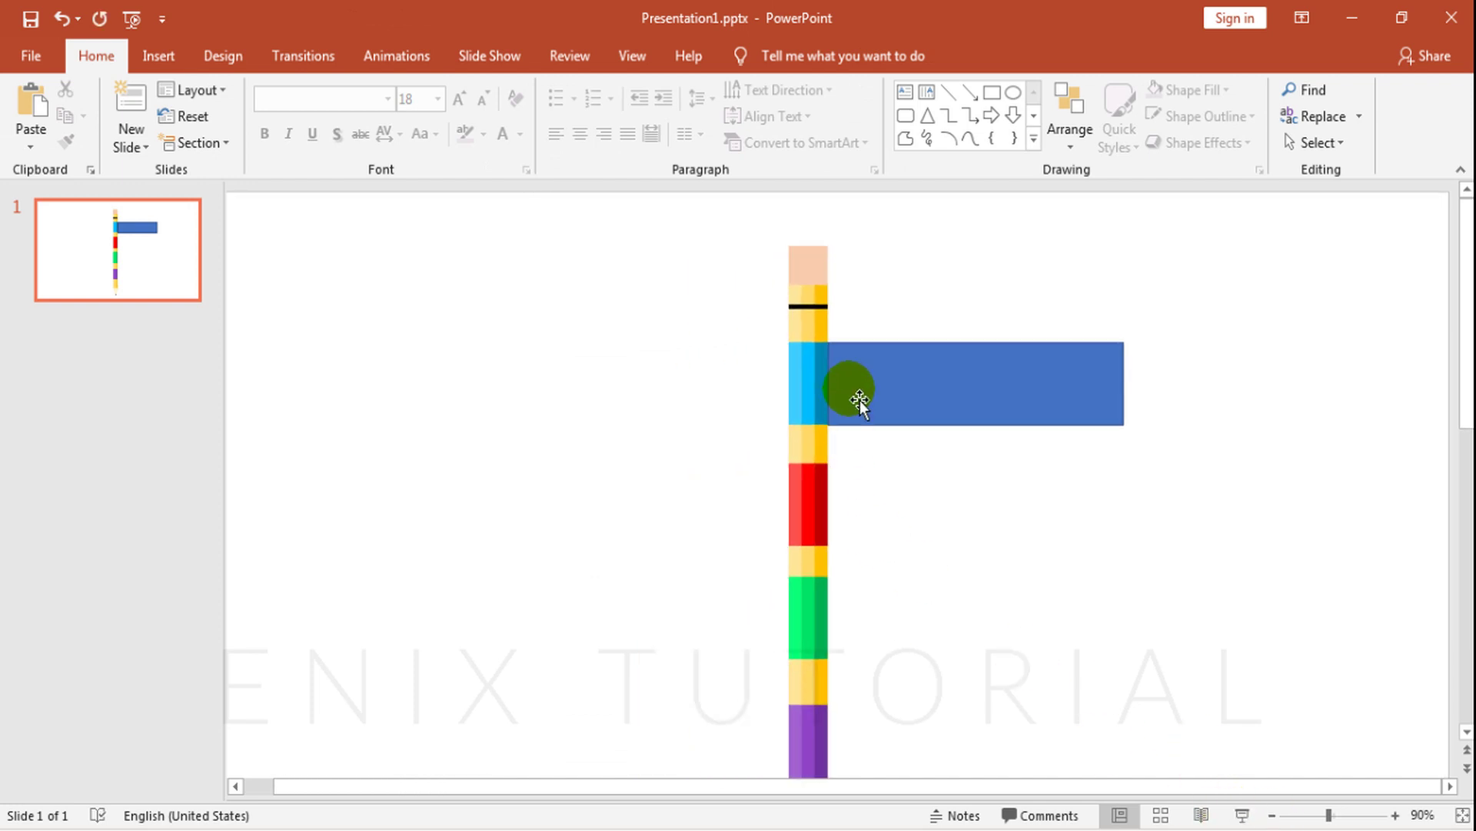
mouse_move(873, 399)
mouse_down()
mouse_move(831, 382)
mouse_move(837, 410)
mouse_up()
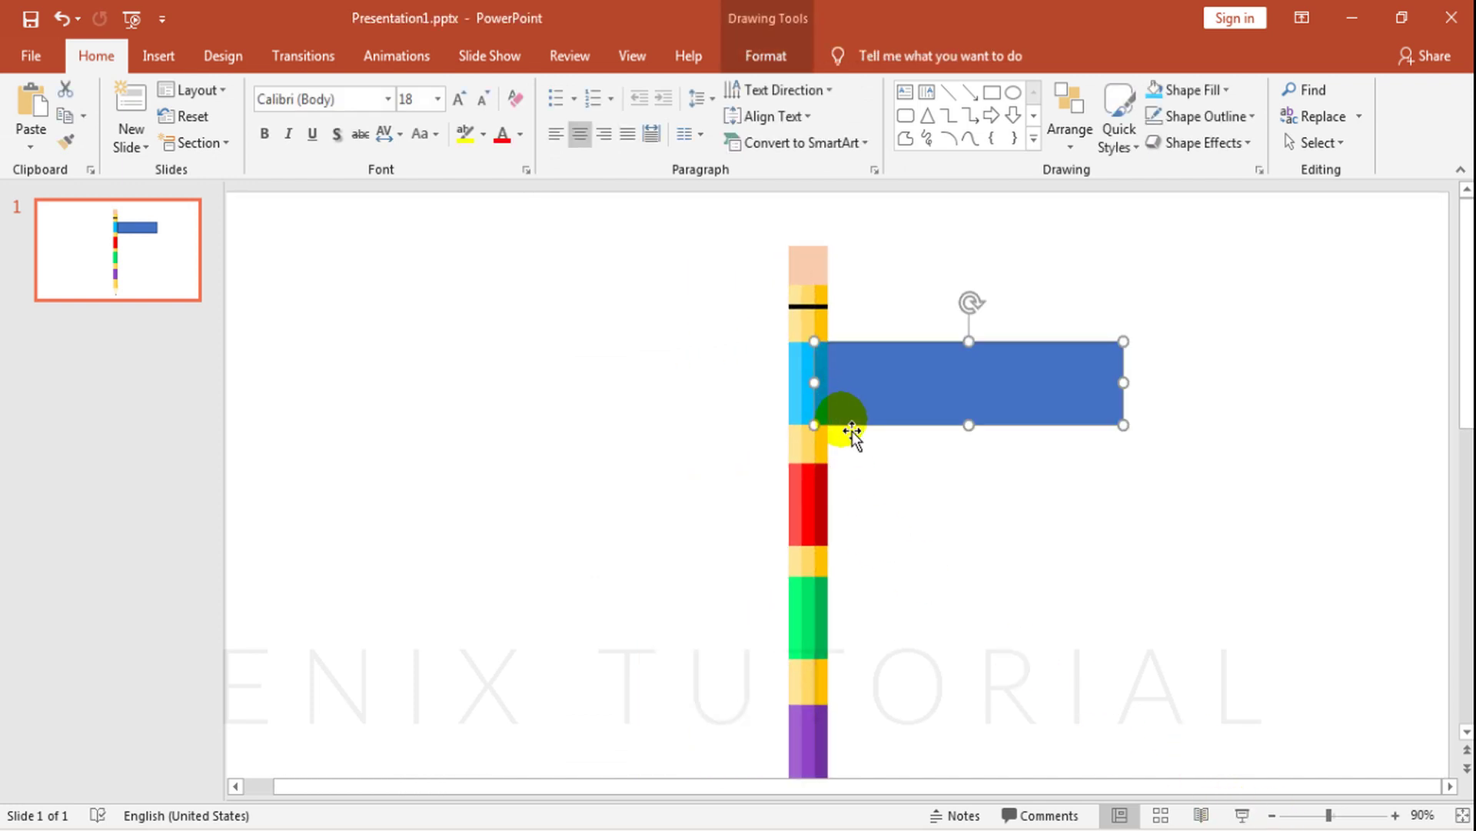
click(877, 492)
click(888, 439)
drag(972, 432, 982, 435)
click(1077, 603)
click(1396, 815)
click(1395, 815)
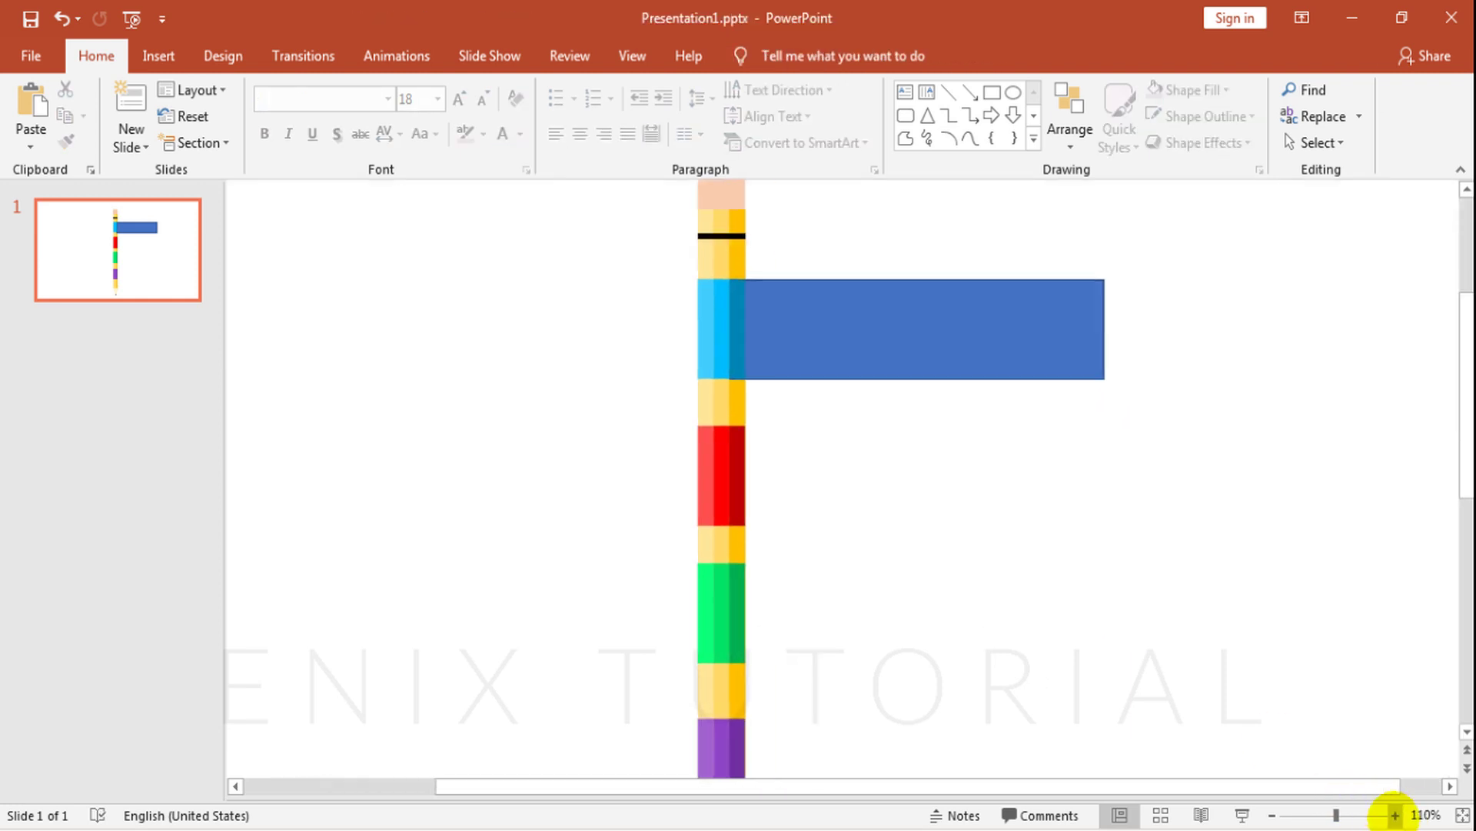
click(1396, 815)
scroll(906, 607, up, 2)
Fill the long blue rectangle with the bright blue sampled from the middle strip of the pencil's uppermost coloured band.
click(703, 417)
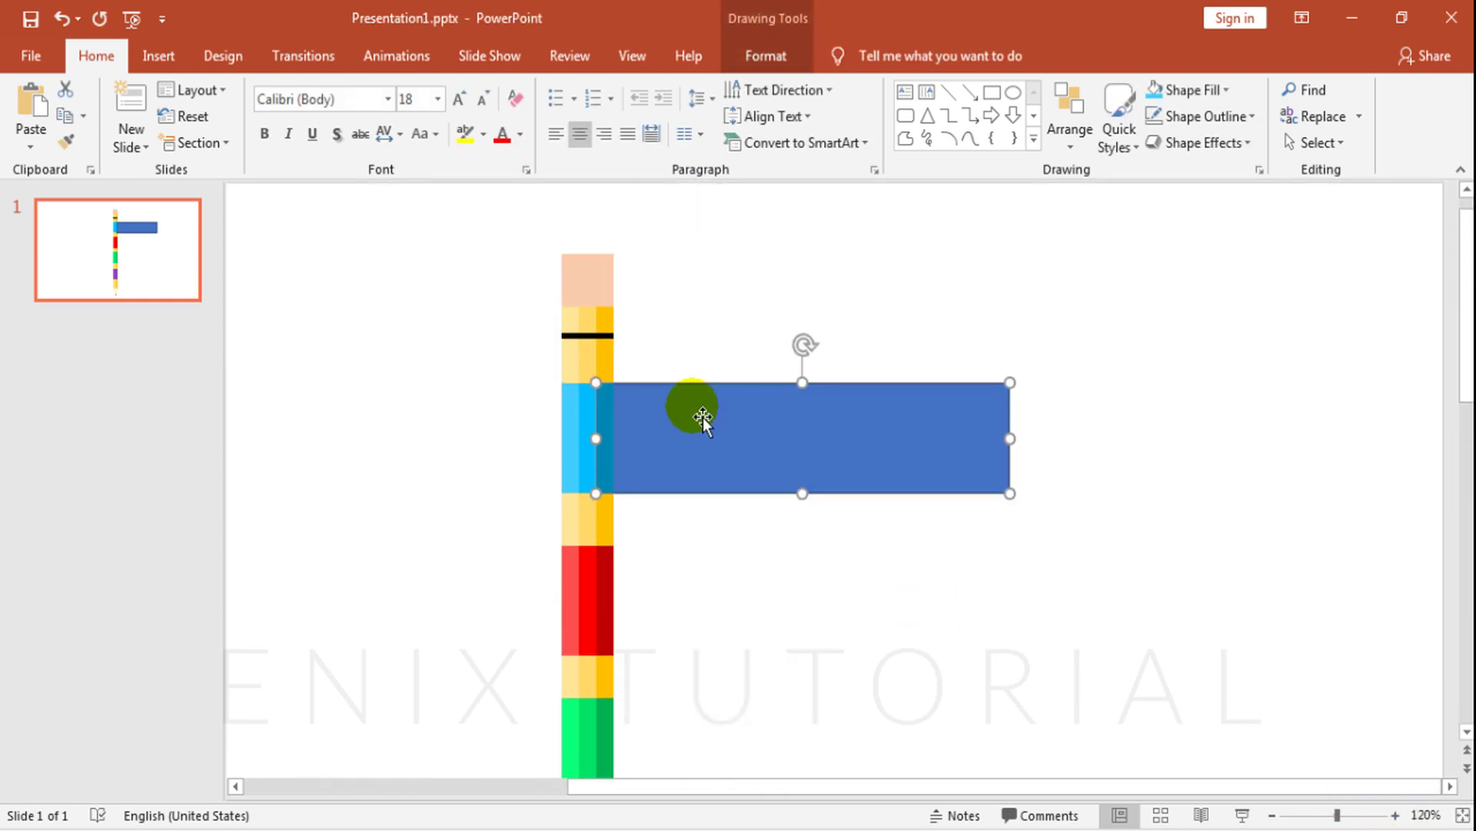
click(762, 55)
click(757, 296)
click(613, 427)
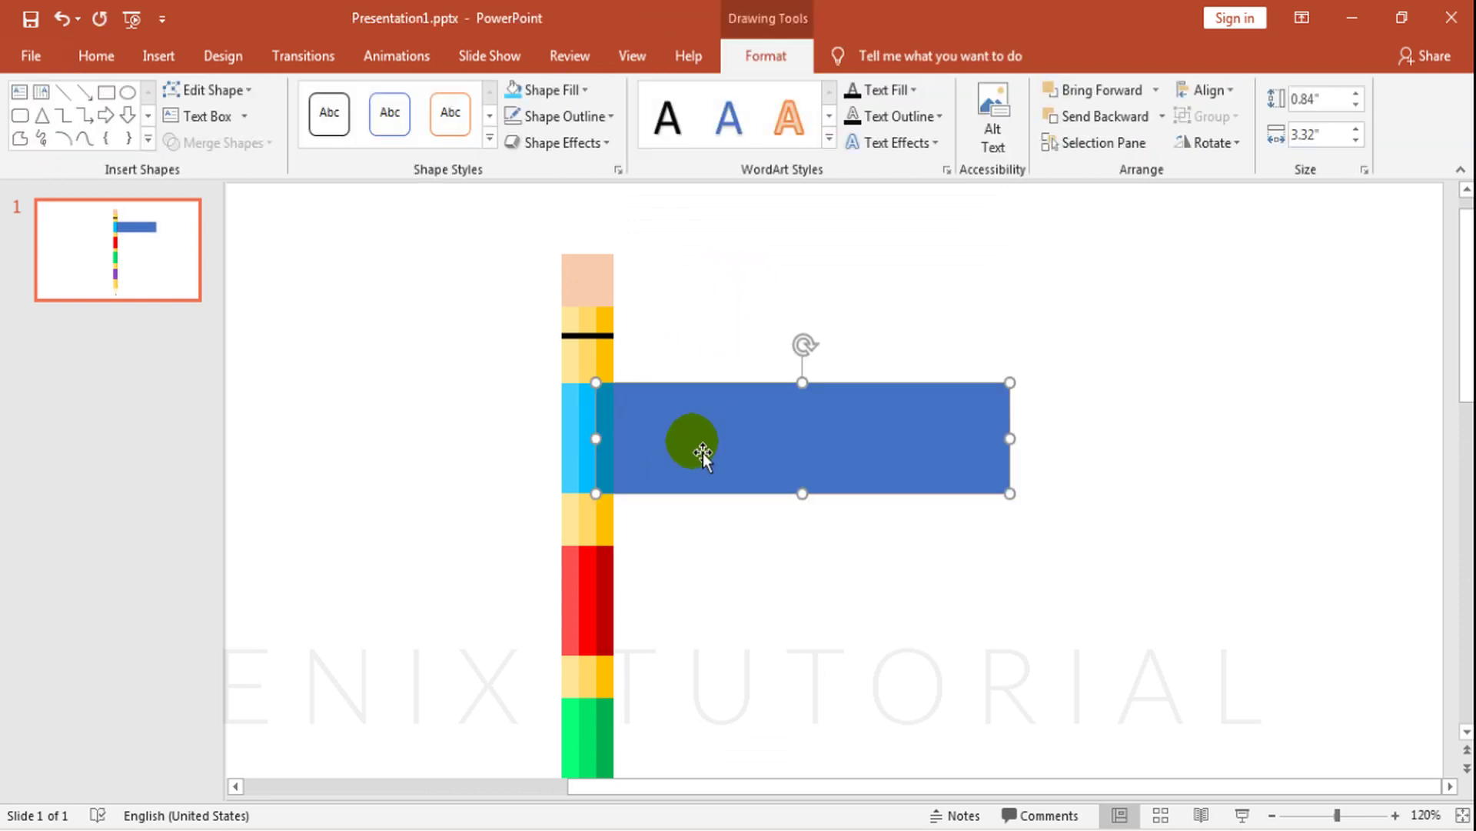
click(553, 90)
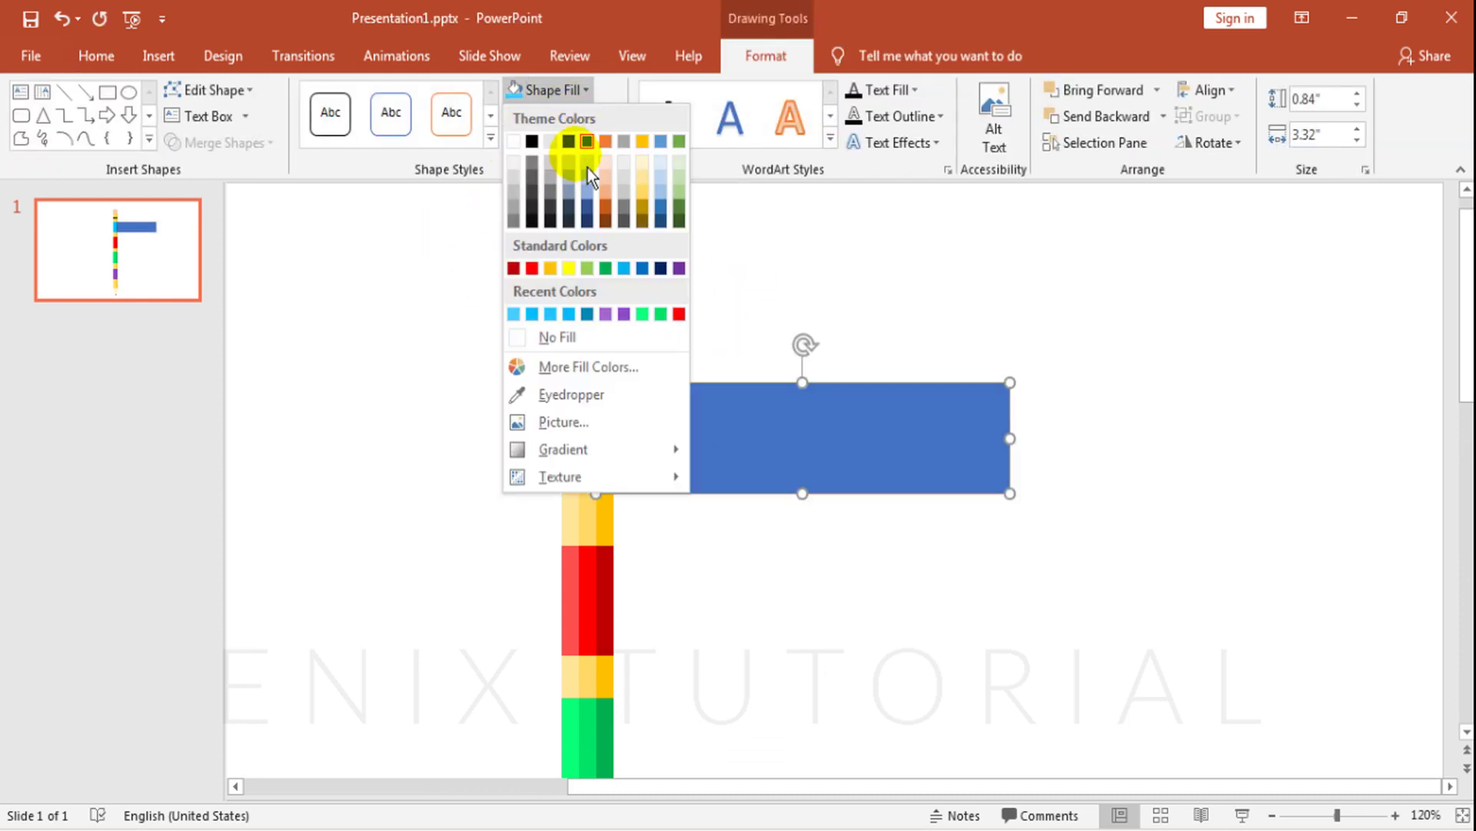
click(550, 392)
click(586, 405)
Remove the long rectangle's outline and bring it in front of the blue band's dark right strip.
click(774, 344)
right_click(755, 421)
click(850, 518)
click(1028, 676)
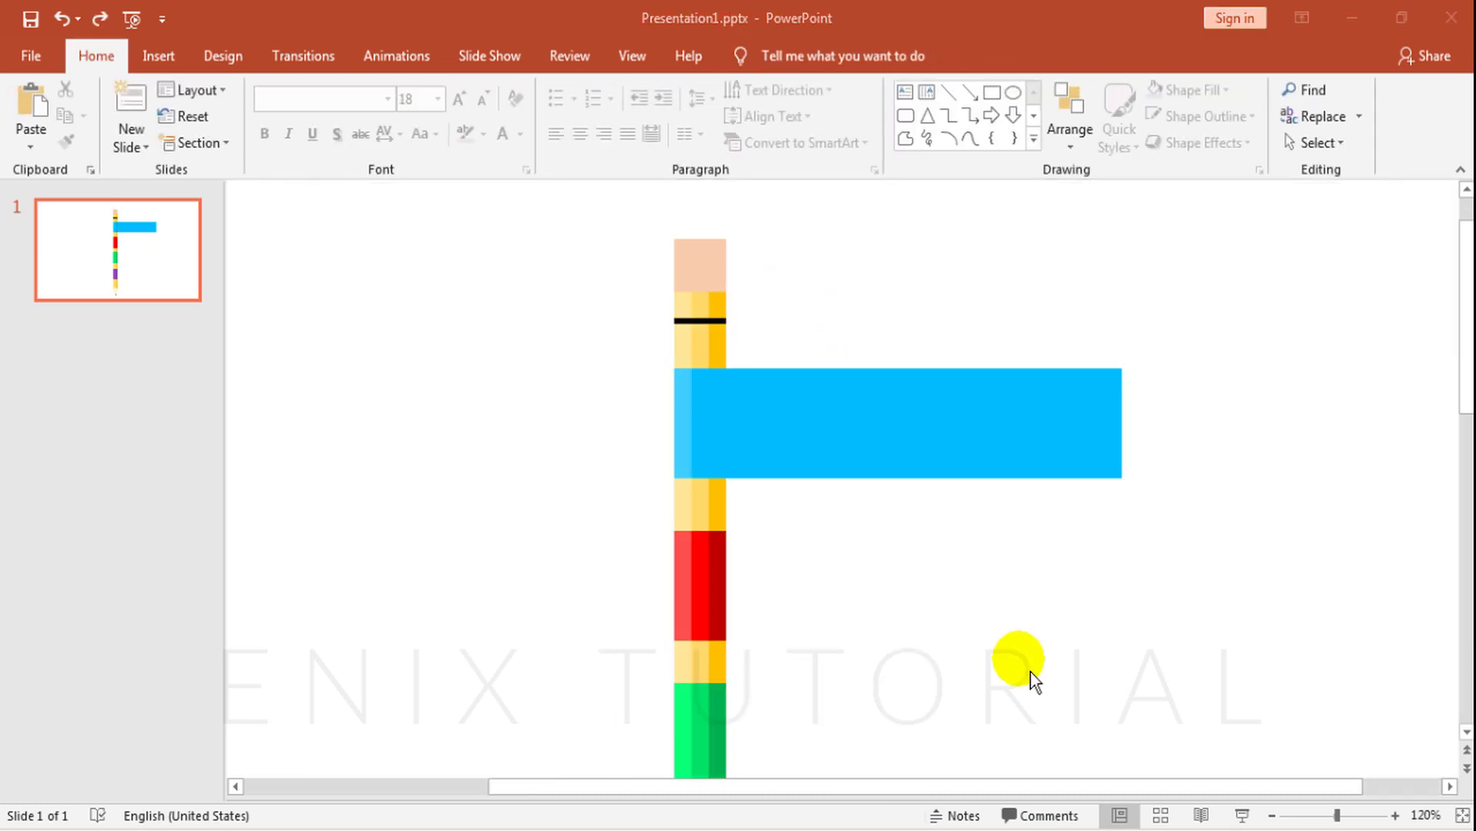
Draw a hexagon about 0.84" high and 0.97" wide and place it over the right end of the long blue rectangle.
click(158, 55)
click(346, 123)
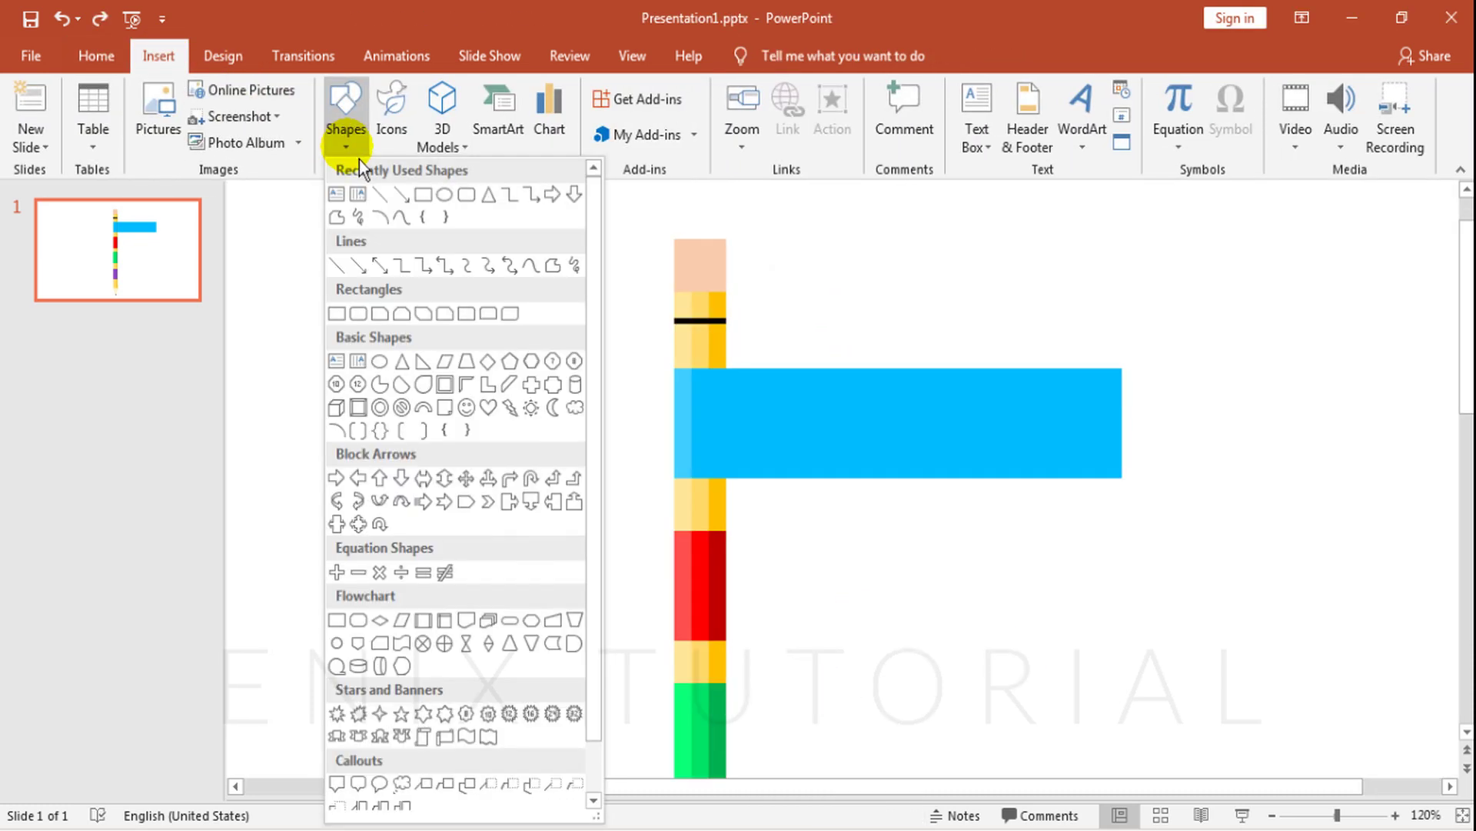
click(526, 366)
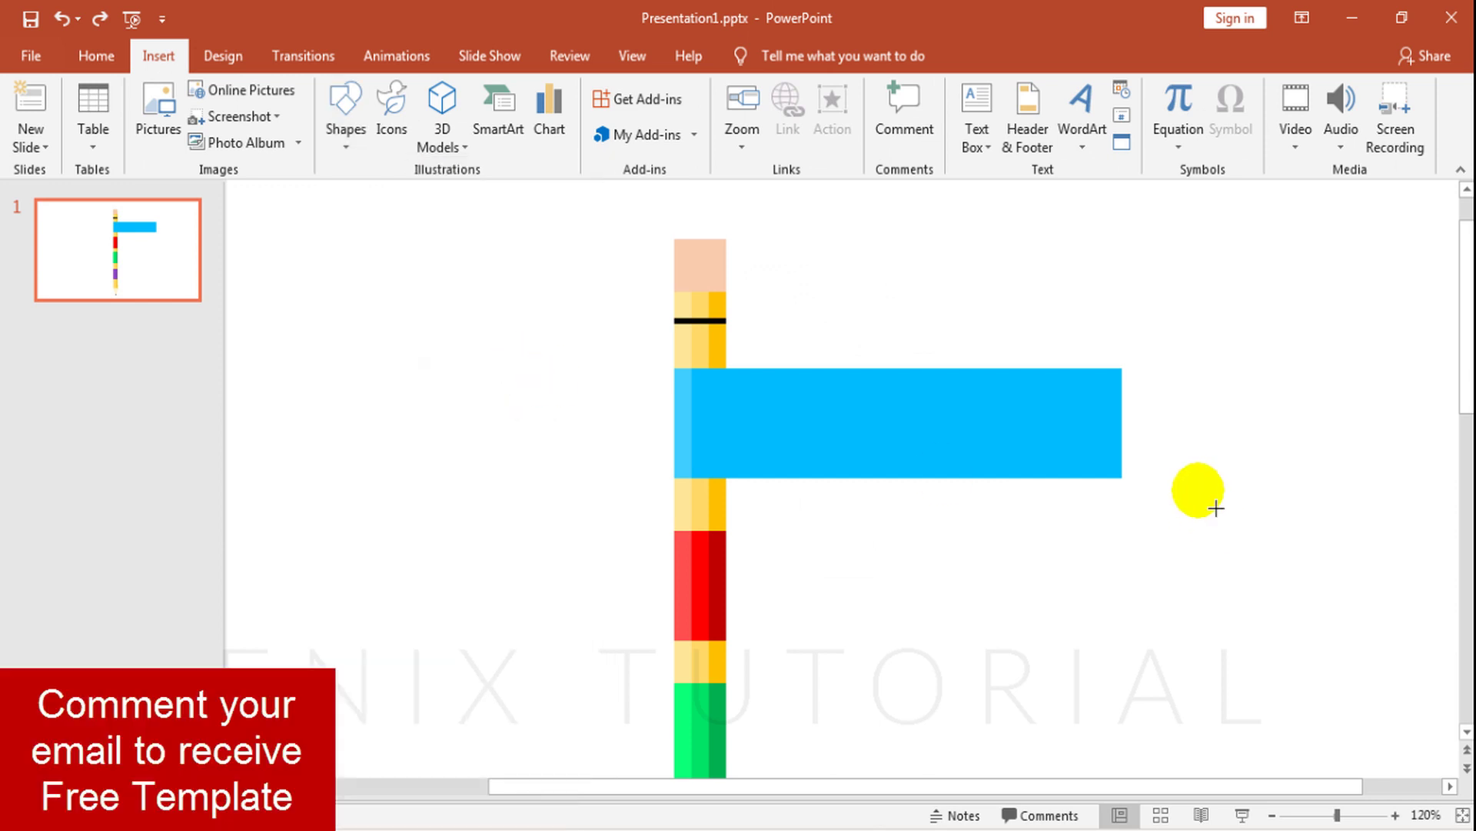
mouse_move(1141, 368)
mouse_down()
mouse_move(1236, 477)
mouse_move(1263, 478)
mouse_up()
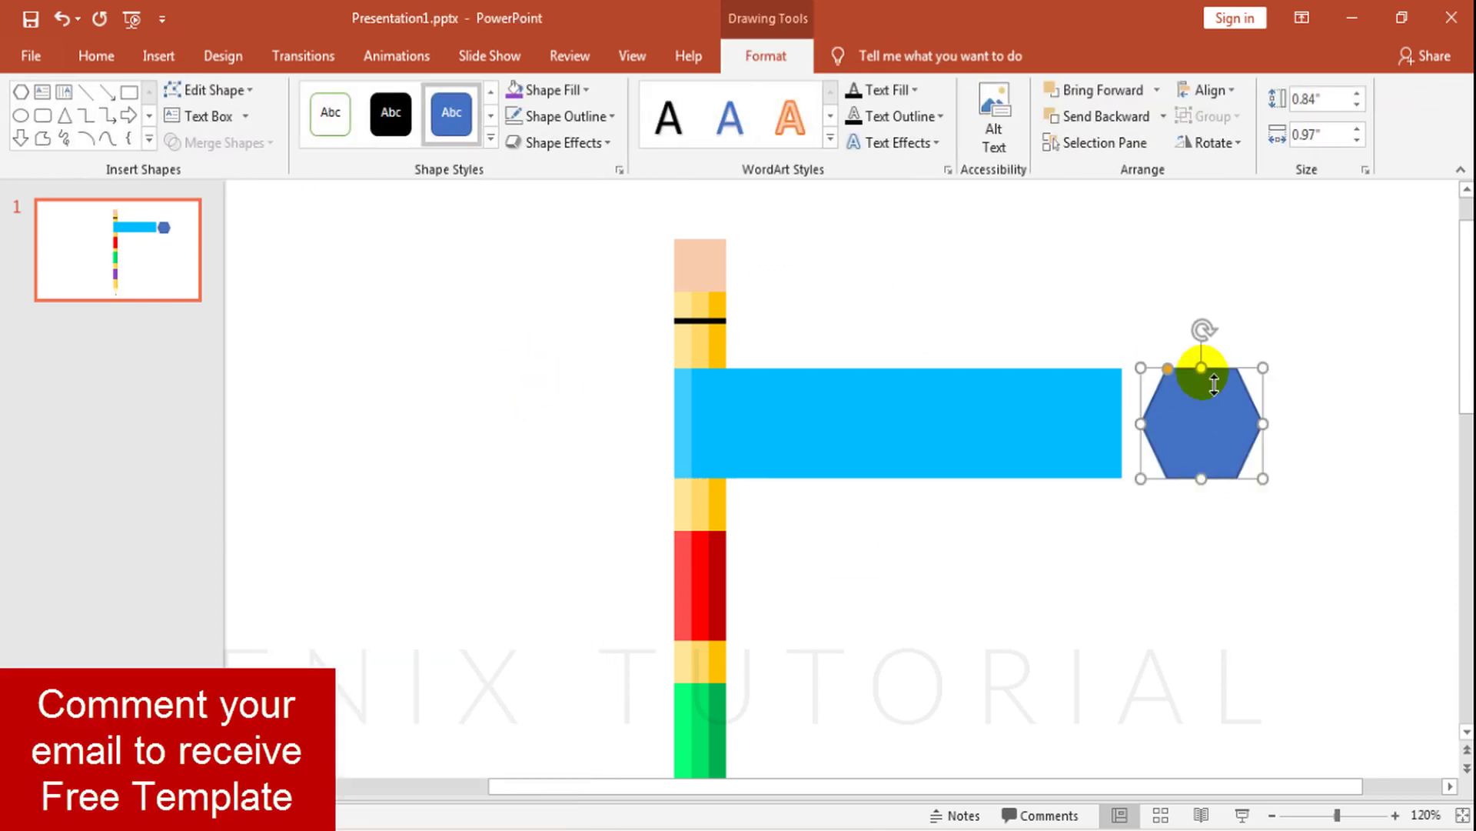
drag(1189, 418, 1120, 419)
Remove the hexagon's outline and fill it with the bright blue sampled from the long rectangle.
click(588, 116)
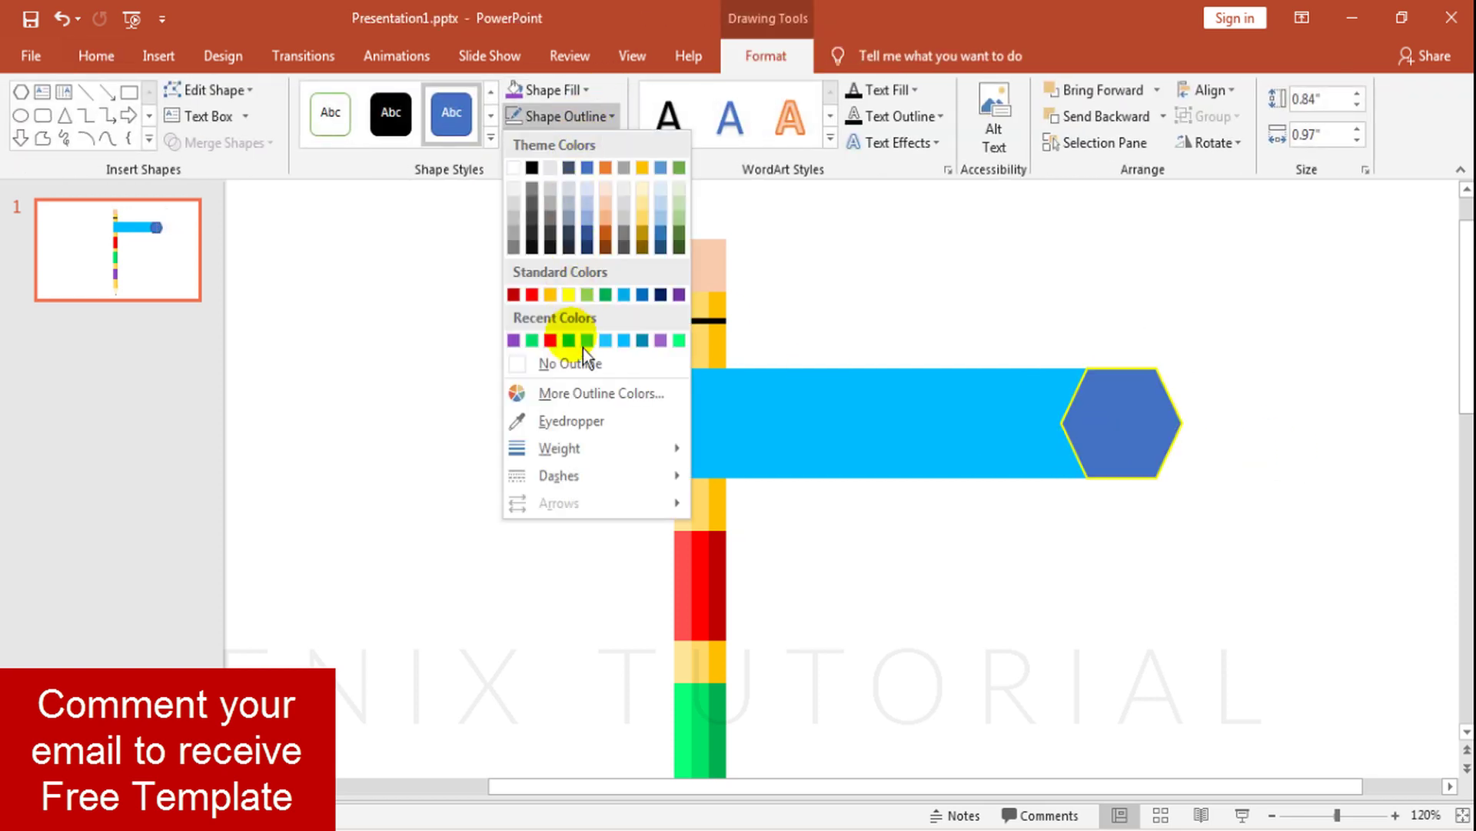
click(547, 363)
click(1132, 414)
click(586, 90)
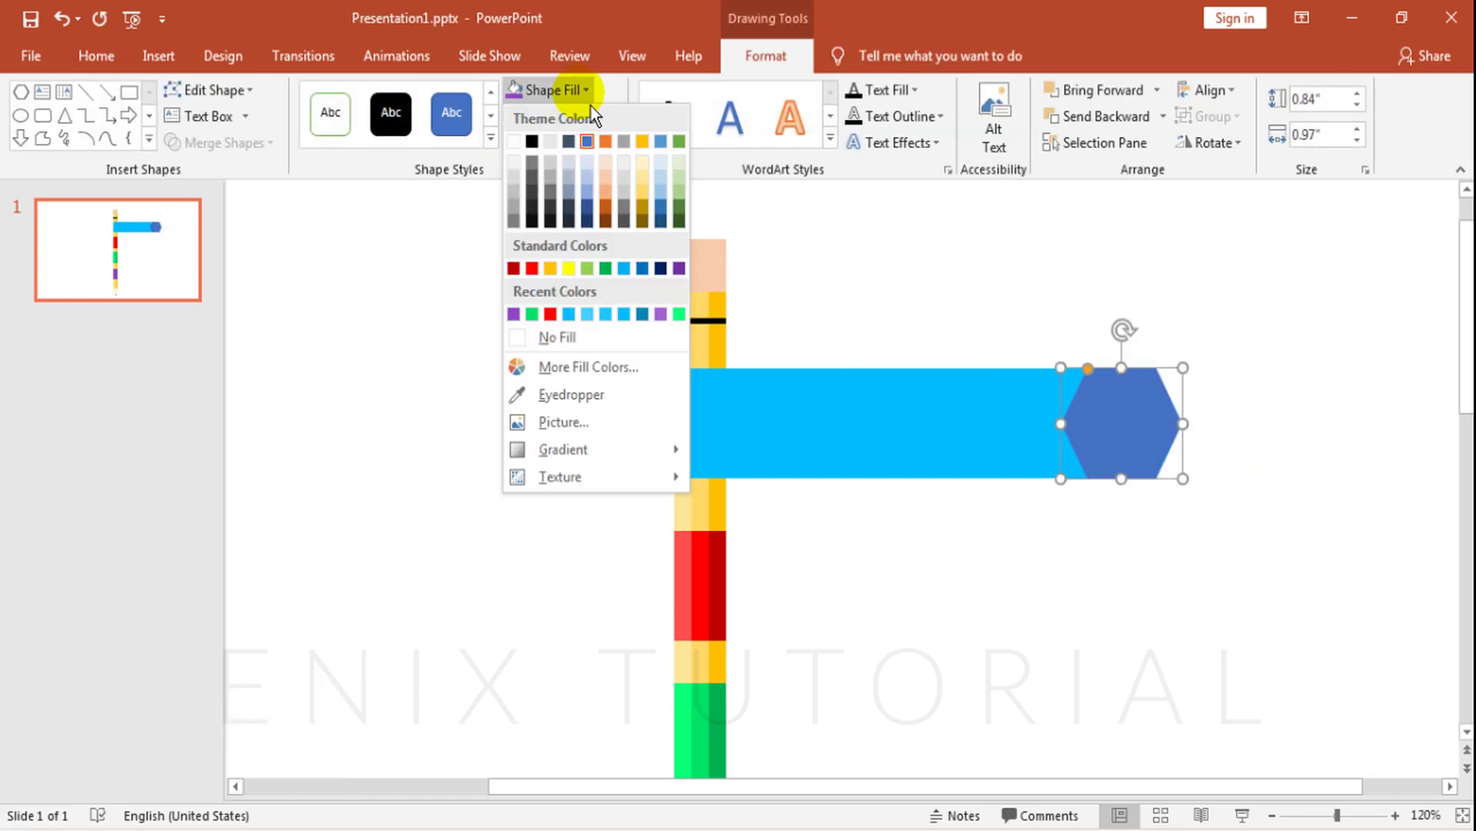
click(584, 390)
click(1024, 377)
Group the hexagon and the long rectangle into one arrow-shaped banner.
click(1163, 424)
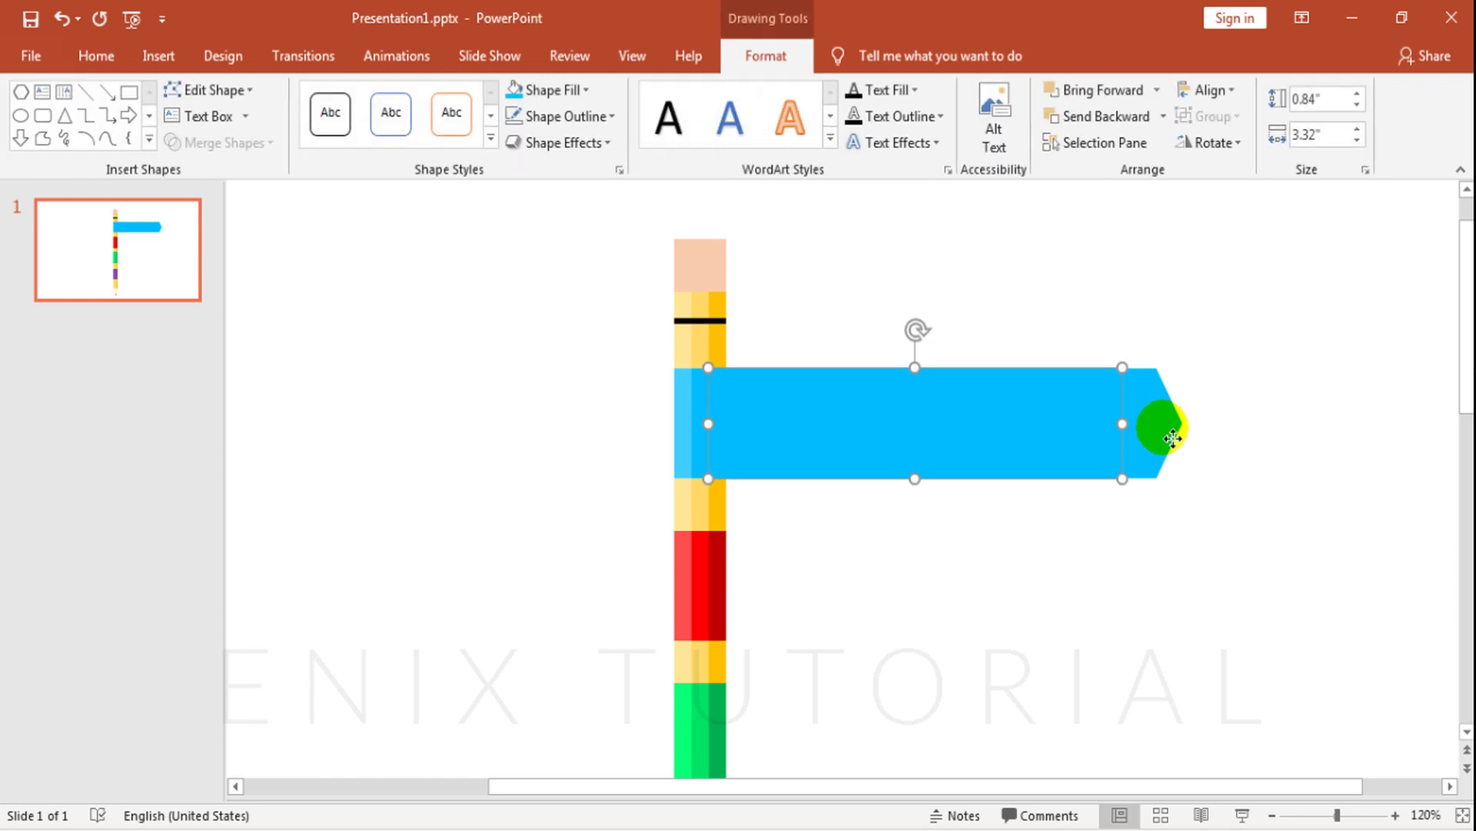
ctrl+click(1070, 462)
key(ctrl+g)
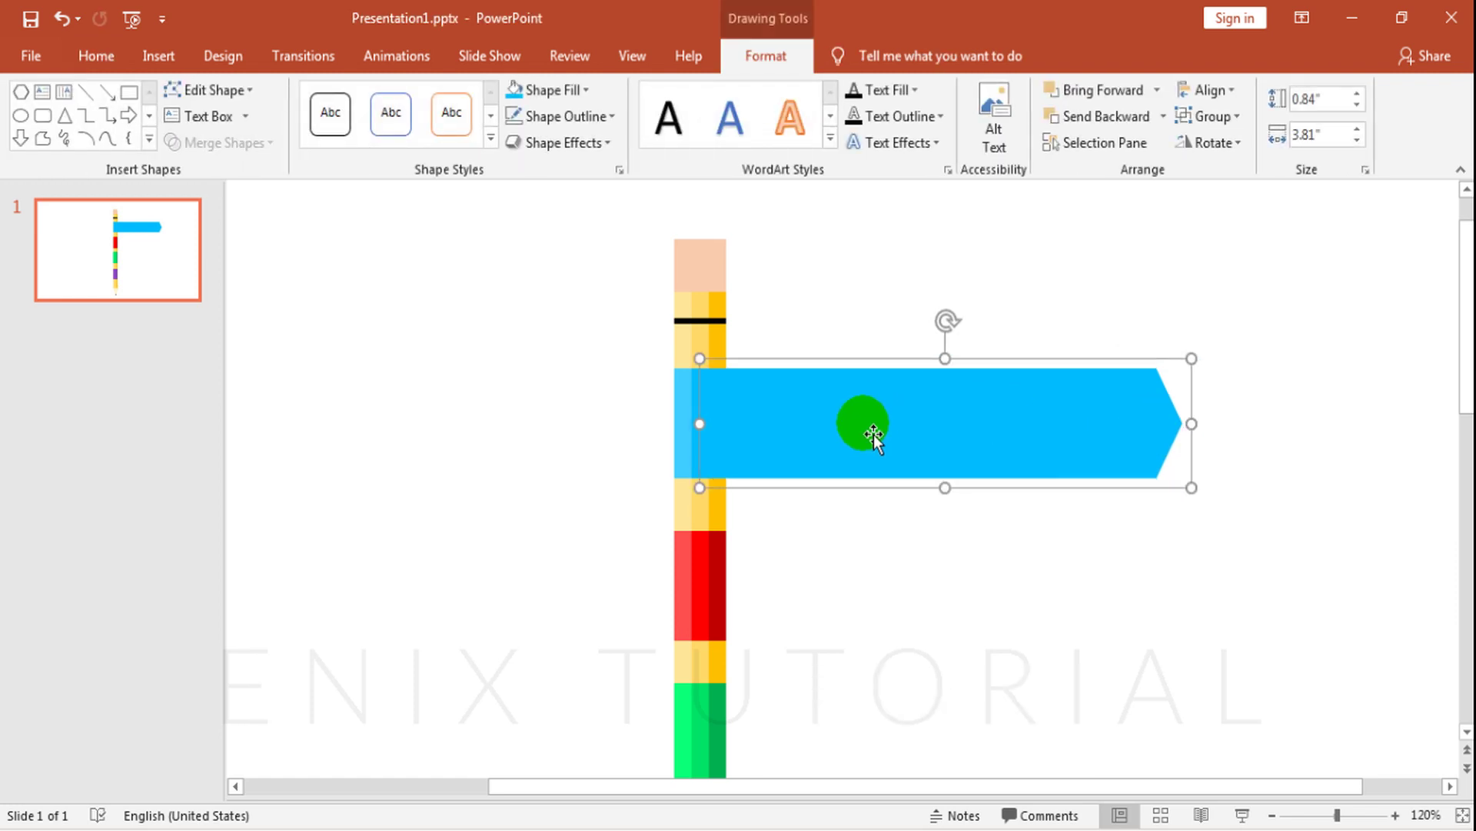
Duplicate the blue arrow banner, place the copy lower on the pencil's left side near the red band, and open its rotation options.
key(ctrl+d)
drag(913, 452, 509, 531)
click(1211, 142)
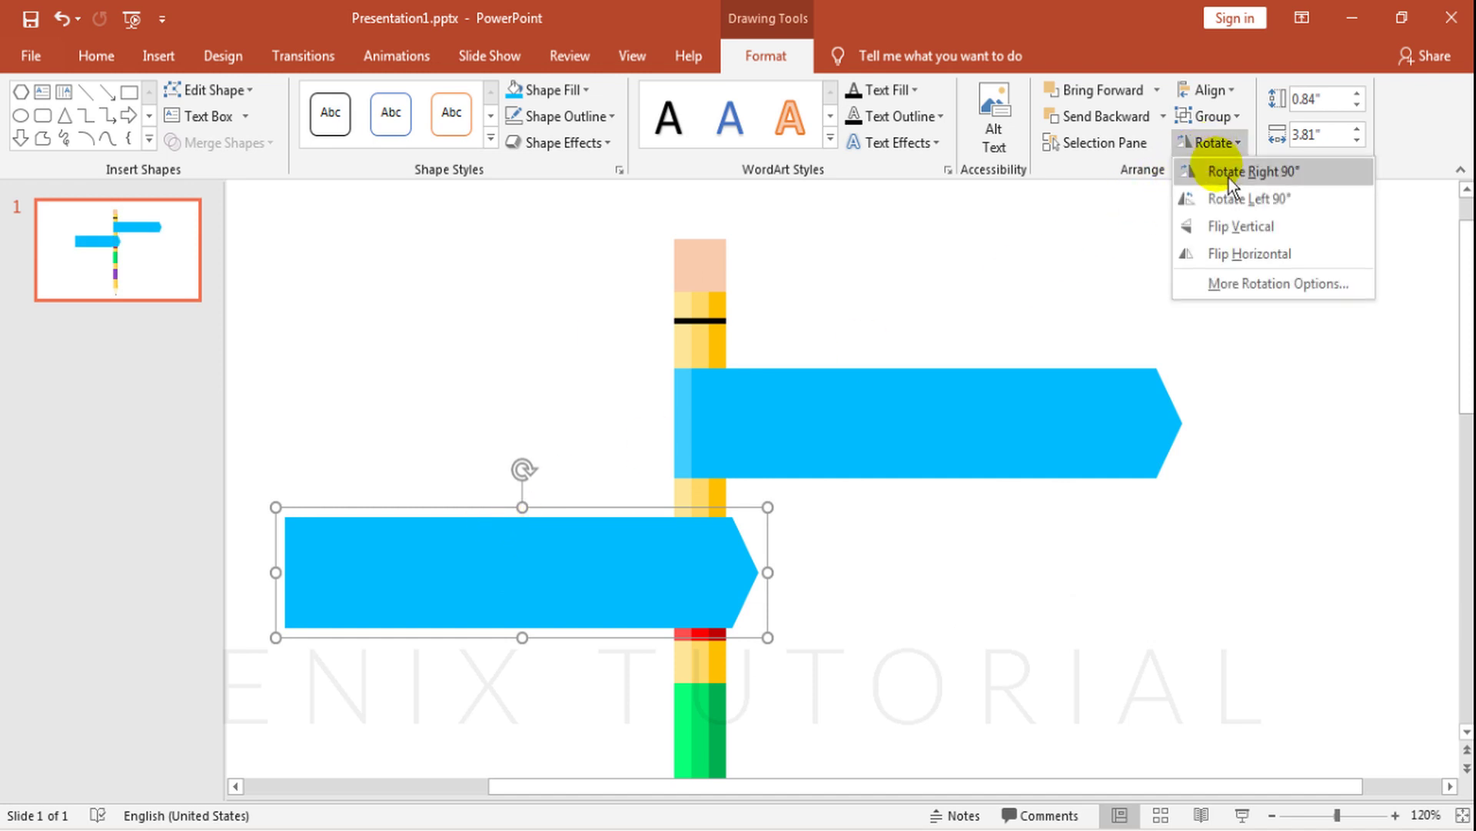